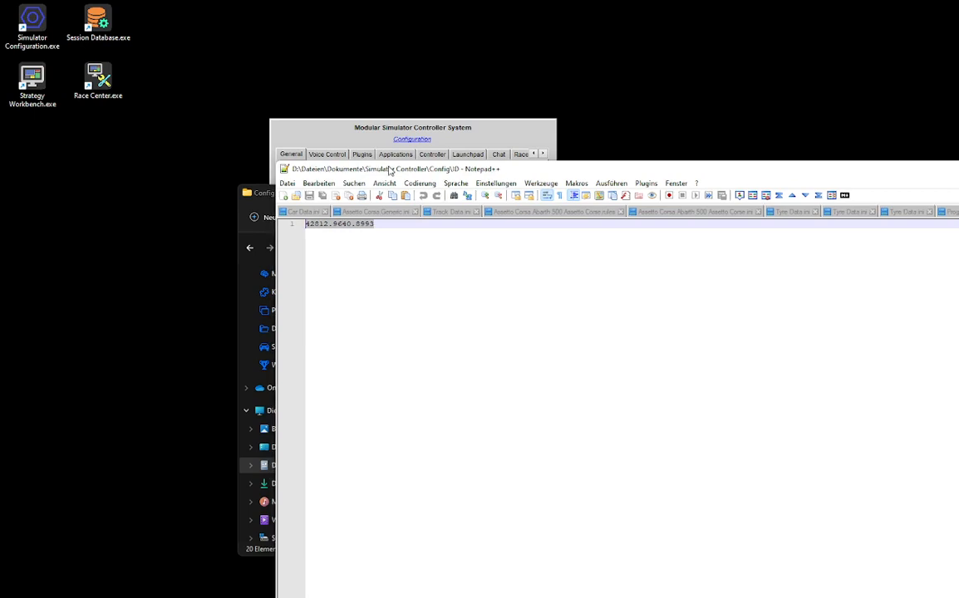
- Move the Notepad++ window with the ID file out of view and bring the configuration window to the front
left_click_drag(386, 171, 513, 167)
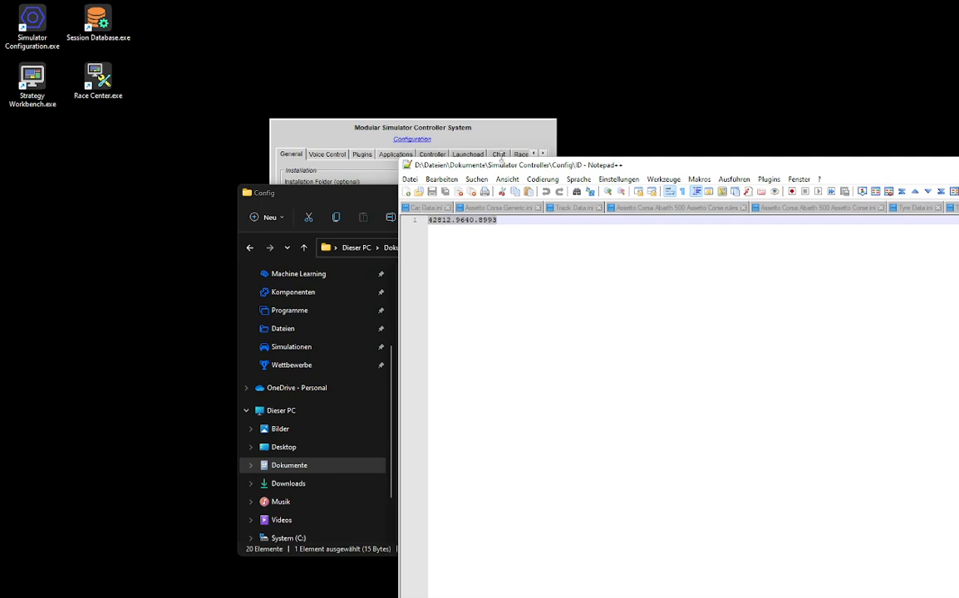
left_click_drag(504, 171, 125, 597)
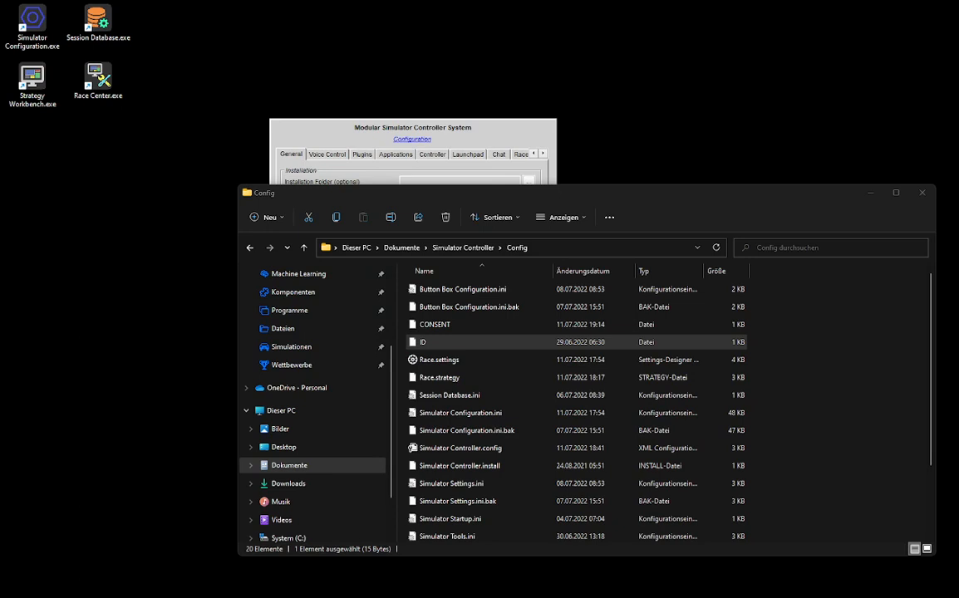
left_click(285, 123)
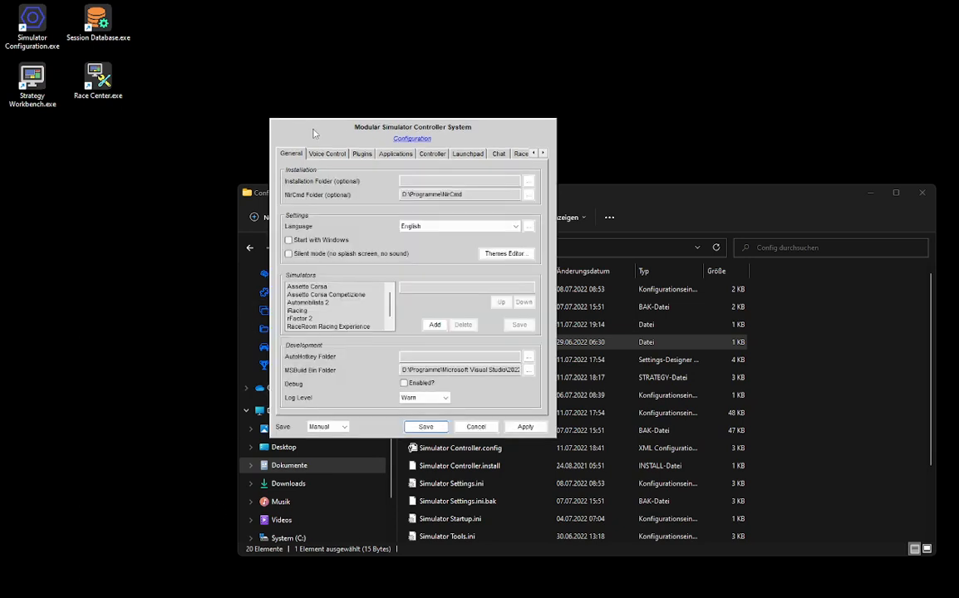
- Open the Team Server settings and select the team Vivid Global Racing (Blau) to view its drivers and sessions
left_click(544, 154)
left_click(544, 154)
left_click(544, 153)
left_click(544, 153)
left_click(543, 153)
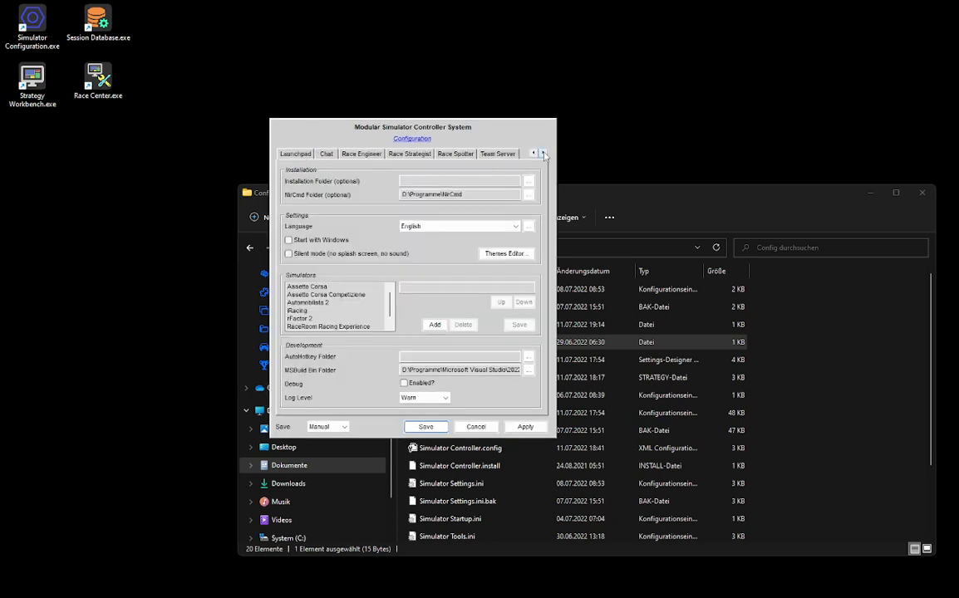
left_click(501, 156)
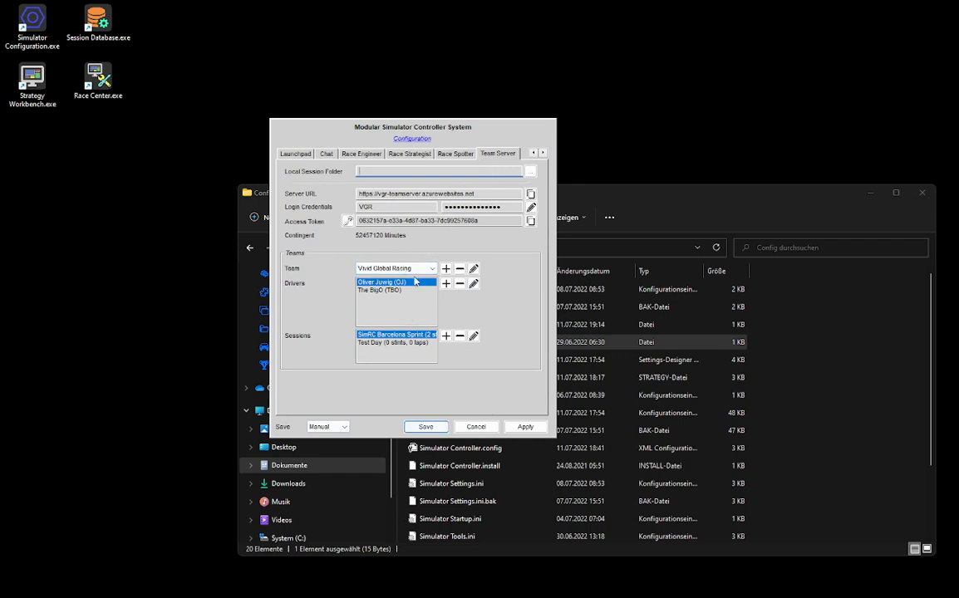
left_click(418, 271)
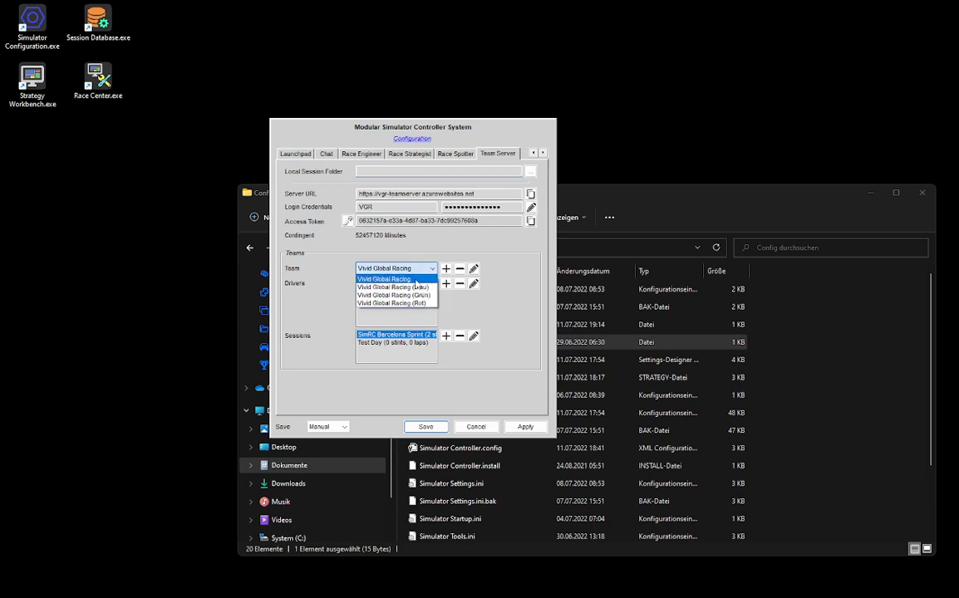
left_click(391, 281)
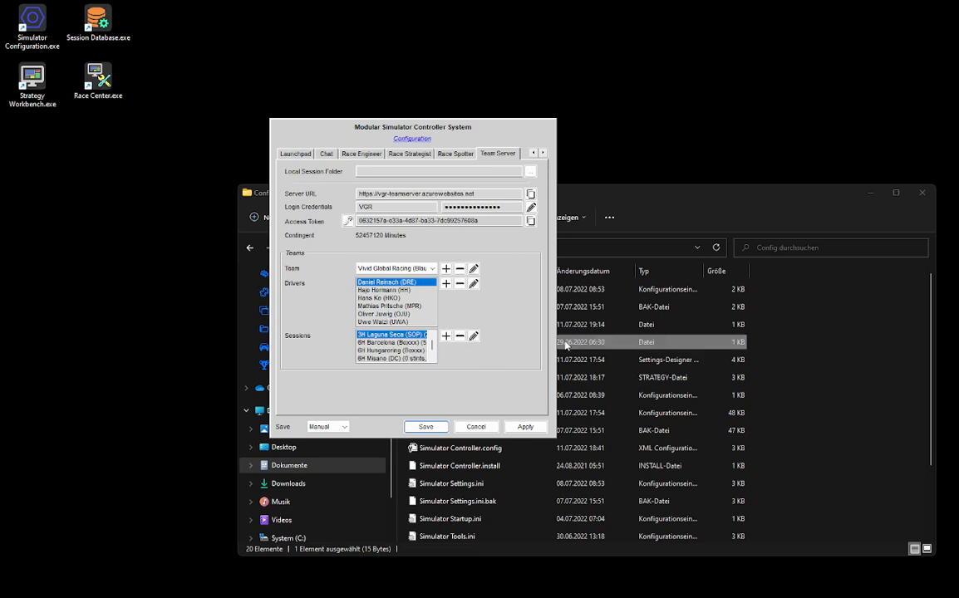
- In File Explorer, browse from Simulator Controller to Database\User\ACC\mclaren_720s_gt3\Zandvoort
left_click(634, 197)
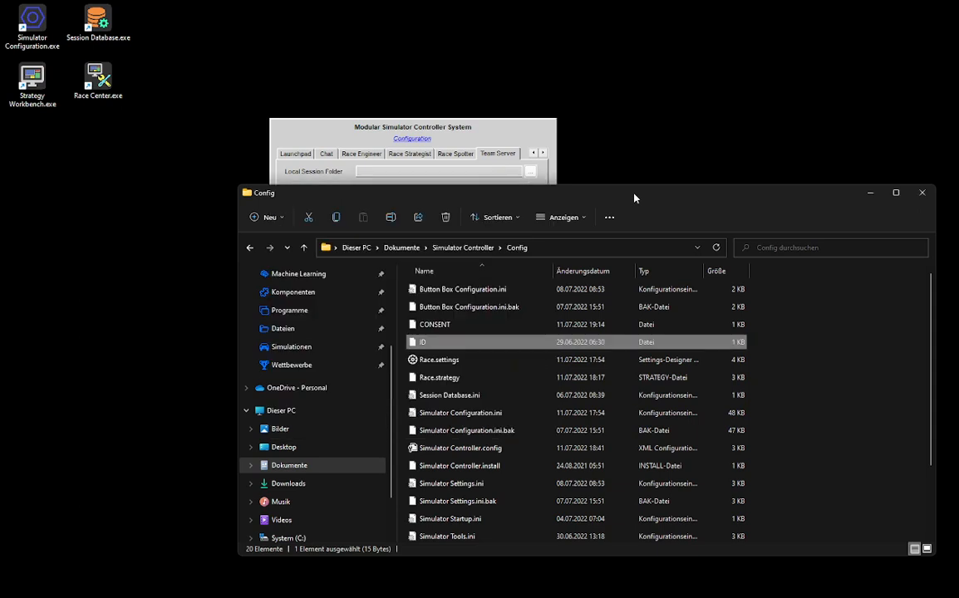
left_click(486, 247)
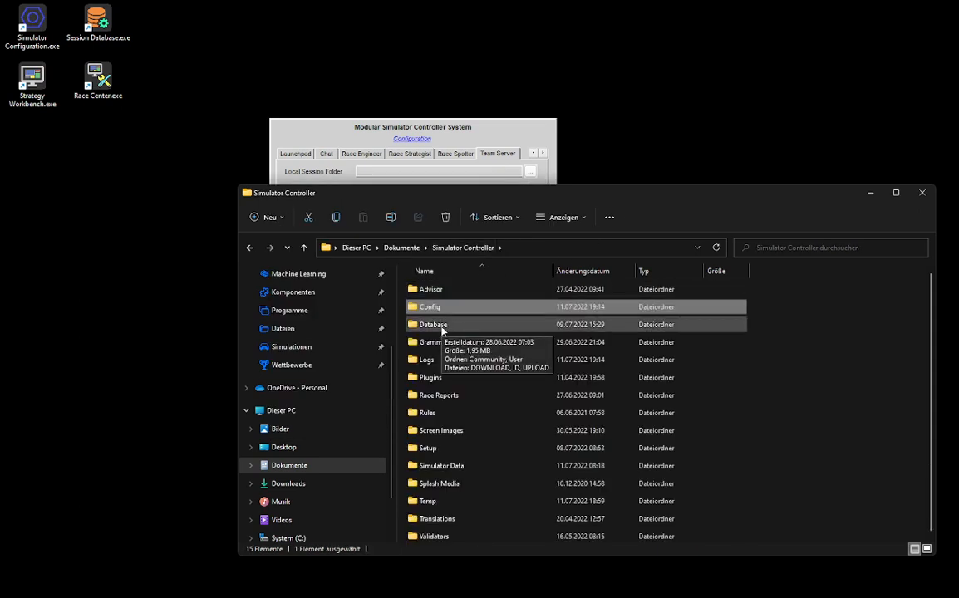
double_click(433, 325)
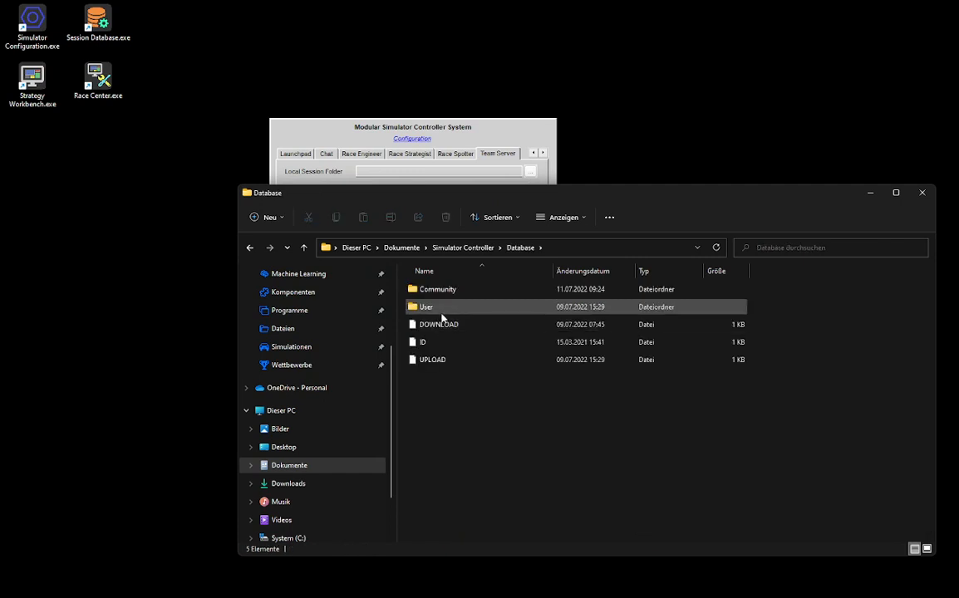
double_click(443, 314)
double_click(443, 314)
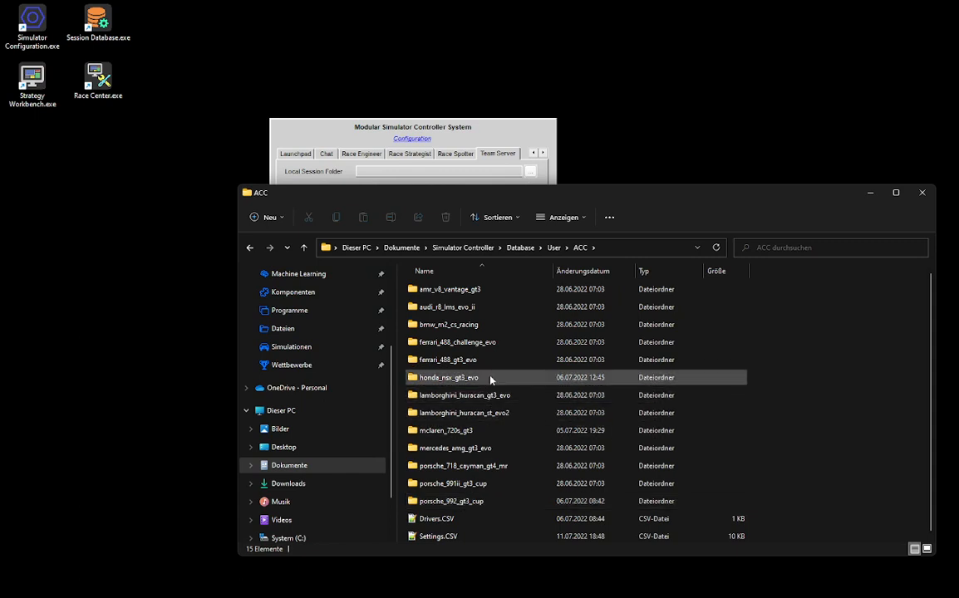
double_click(483, 441)
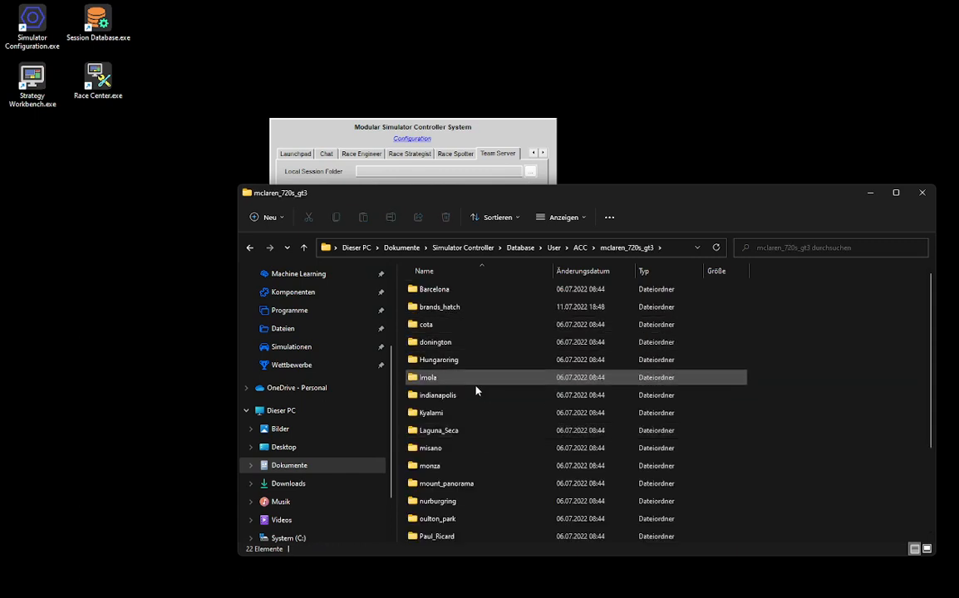
scroll(475, 442, "down", 3)
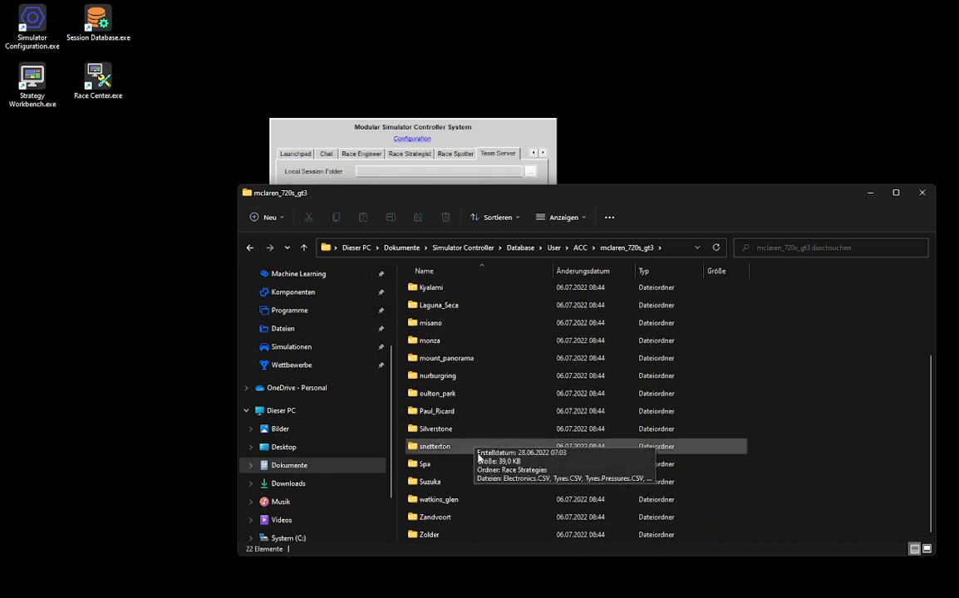
double_click(474, 520)
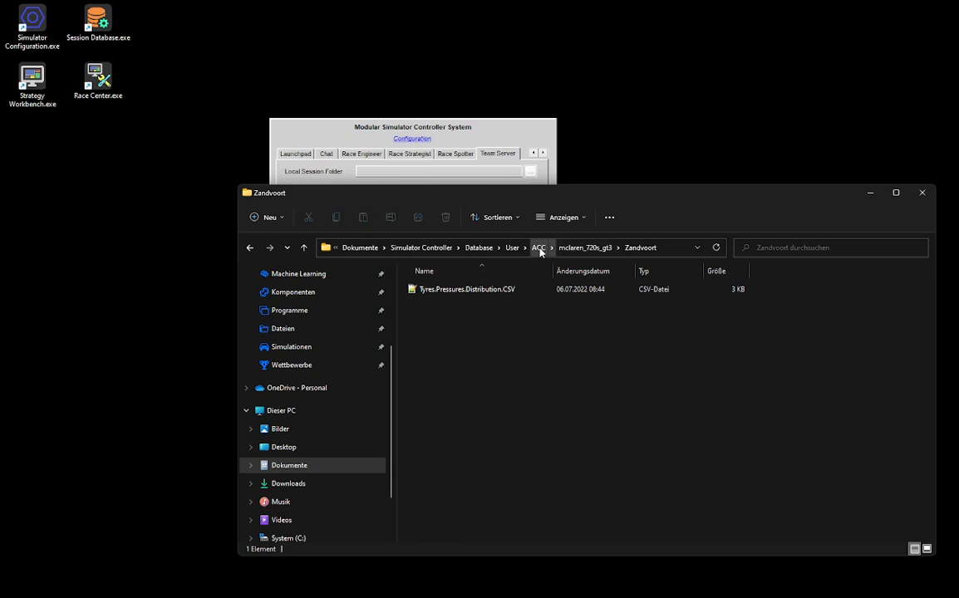
- Go to the Laguna_Seca folder of mclaren_720s_gt3 and open Electronics.CSV with Notepad++
left_click(573, 248)
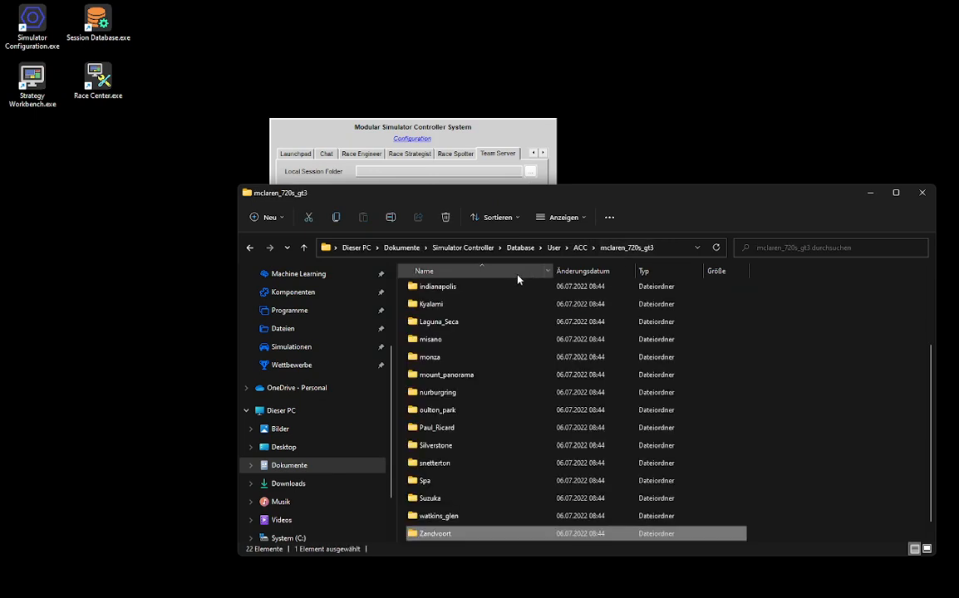
double_click(494, 325)
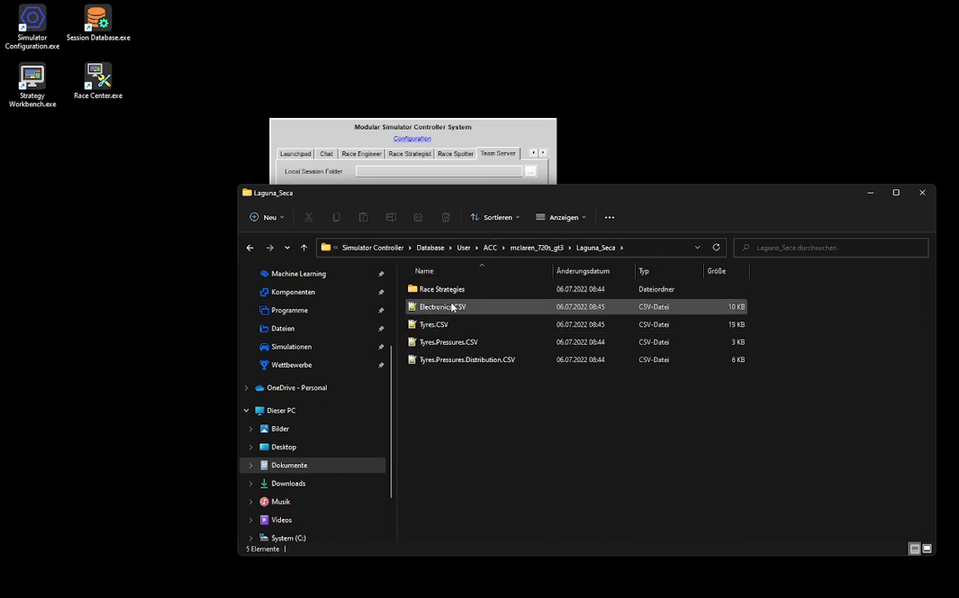
left_click(452, 309)
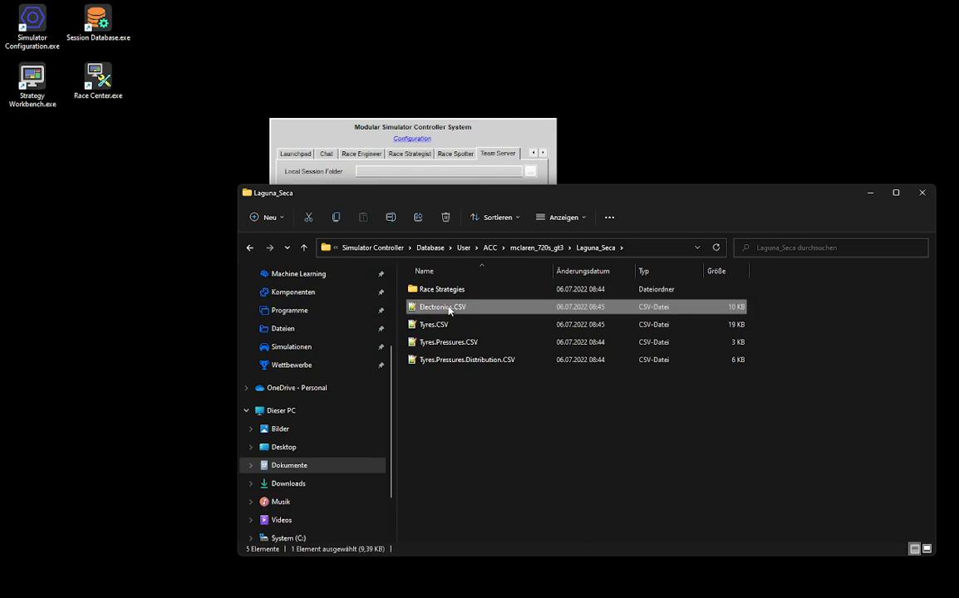
right_click(449, 309)
mouse_move(532, 362)
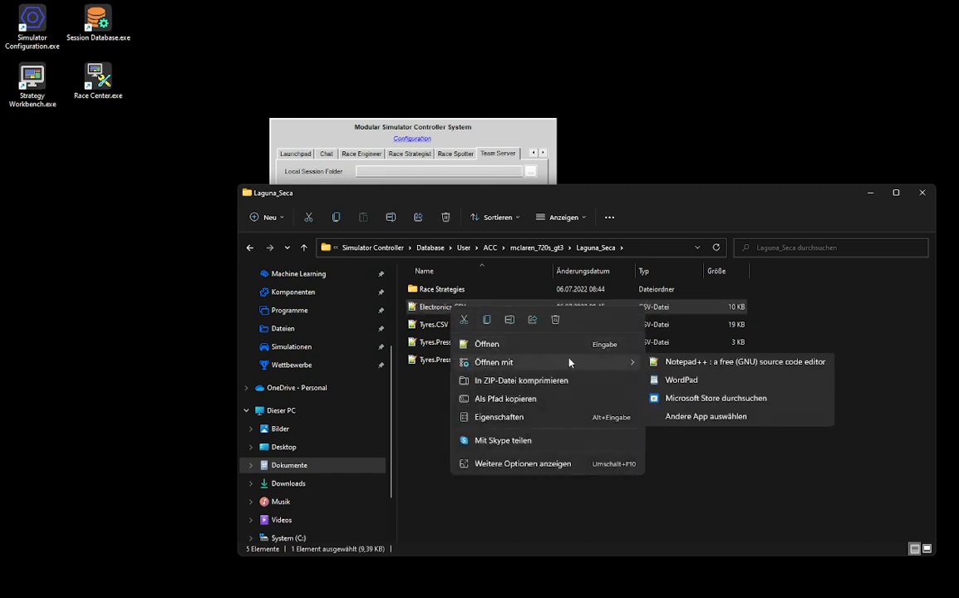
left_click(674, 371)
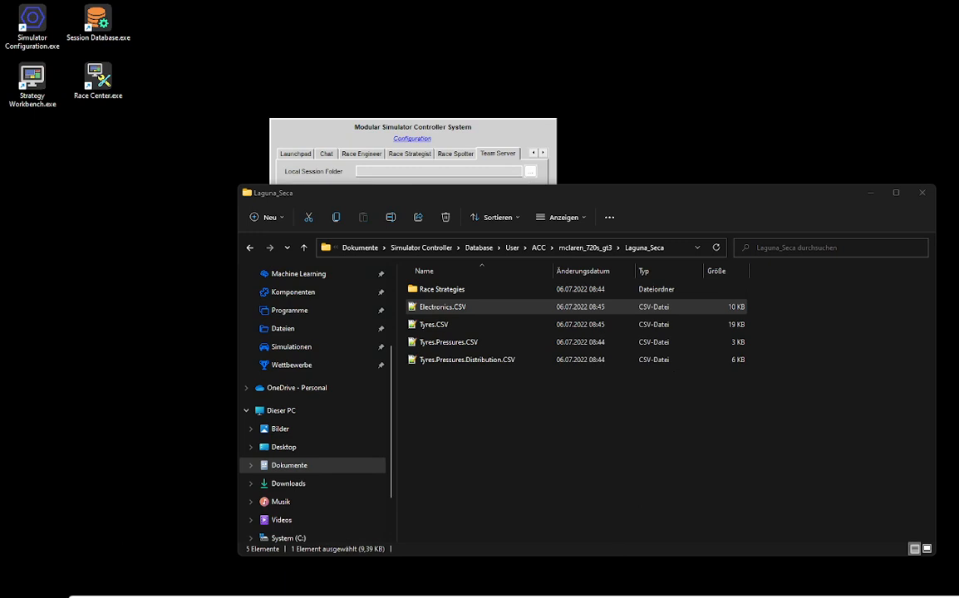
- Bring the Notepad++ window into view and highlight the driver ID at the end of line 131 in Electronics.CSV
left_click_drag(456, 597, 454, 102)
scroll(464, 279, "up", 4)
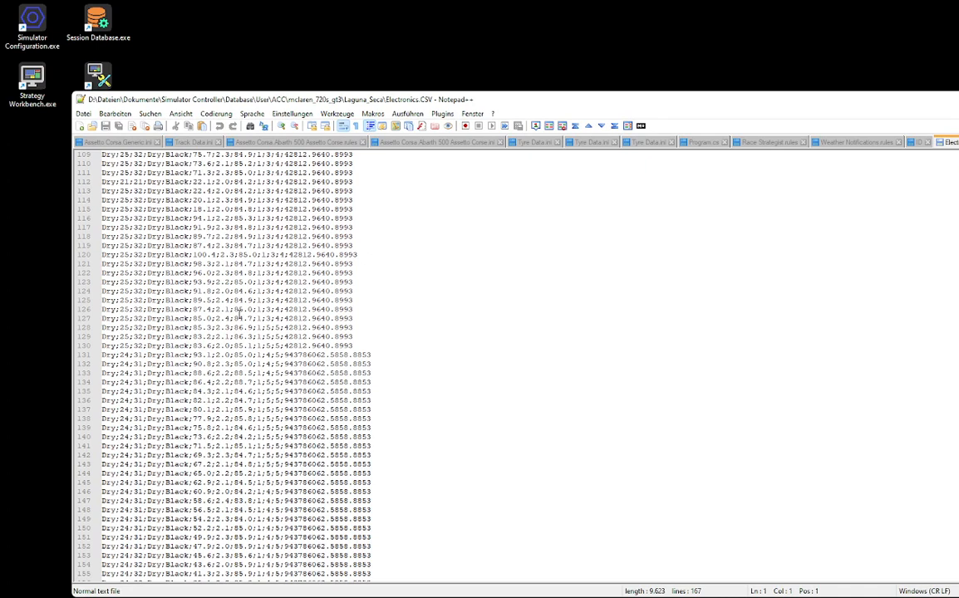
left_click_drag(352, 346, 376, 357)
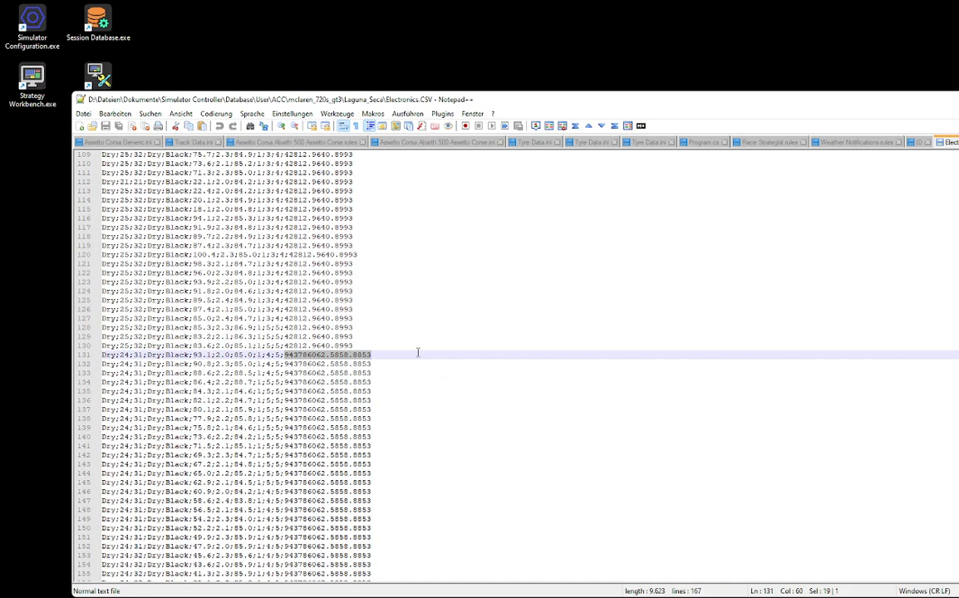
- Move the Notepad++ and File Explorer windows out of view and close the configuration without saving
left_click_drag(355, 100, 325, 597)
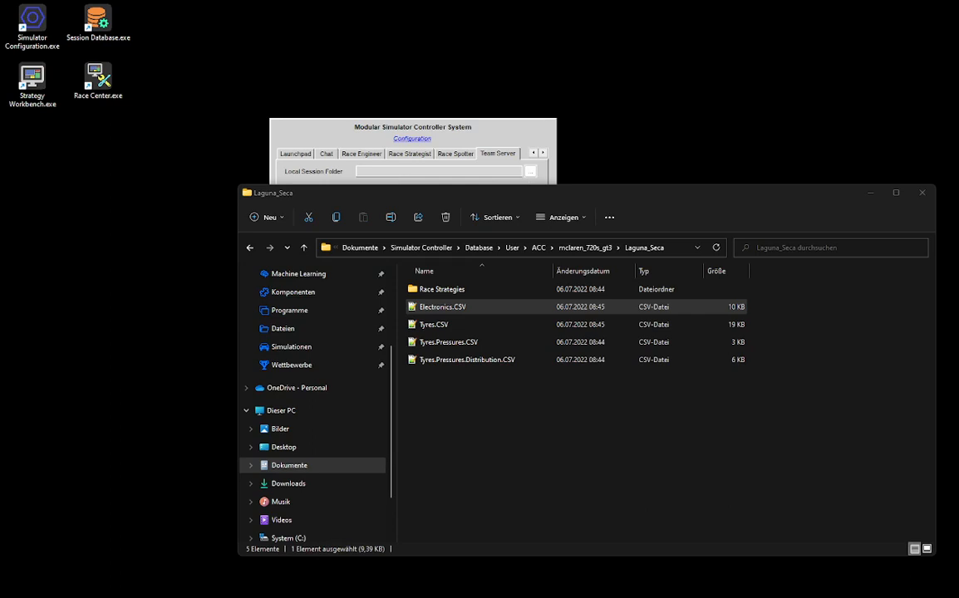
left_click_drag(541, 195, 470, 597)
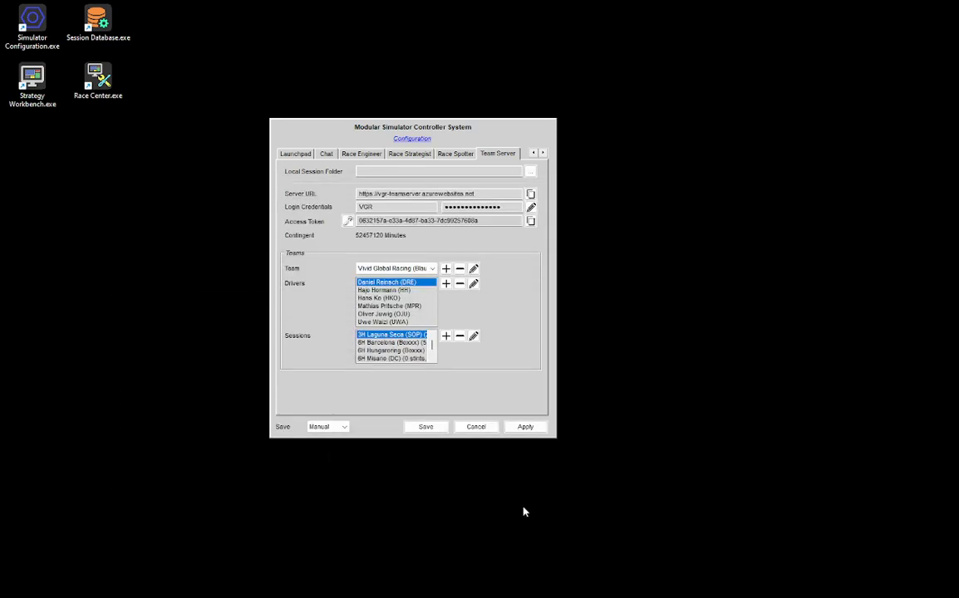
left_click(475, 426)
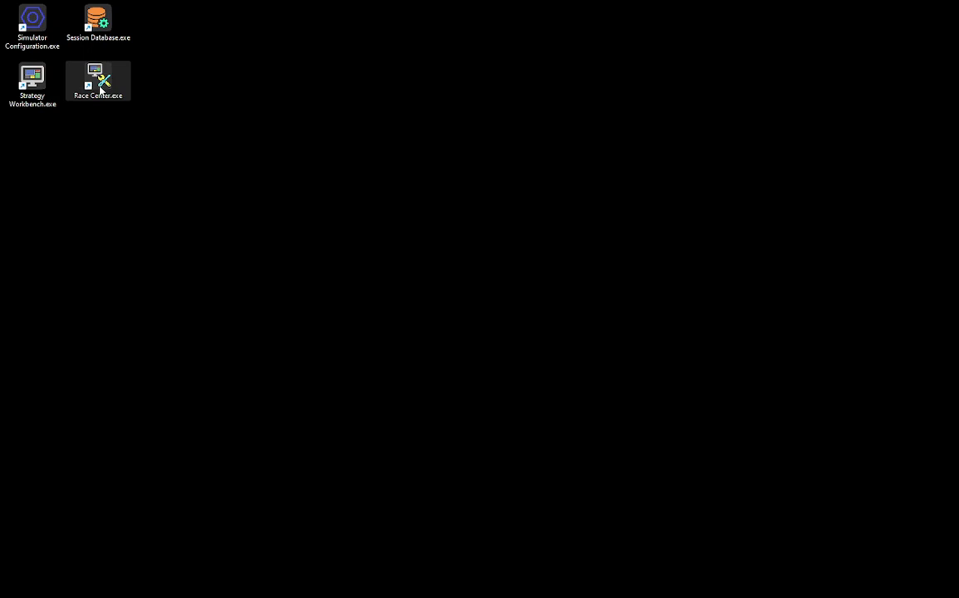
- Launch Race Center and load the session from the folder 6H Zandvoort (Boxxx)
left_click(101, 90)
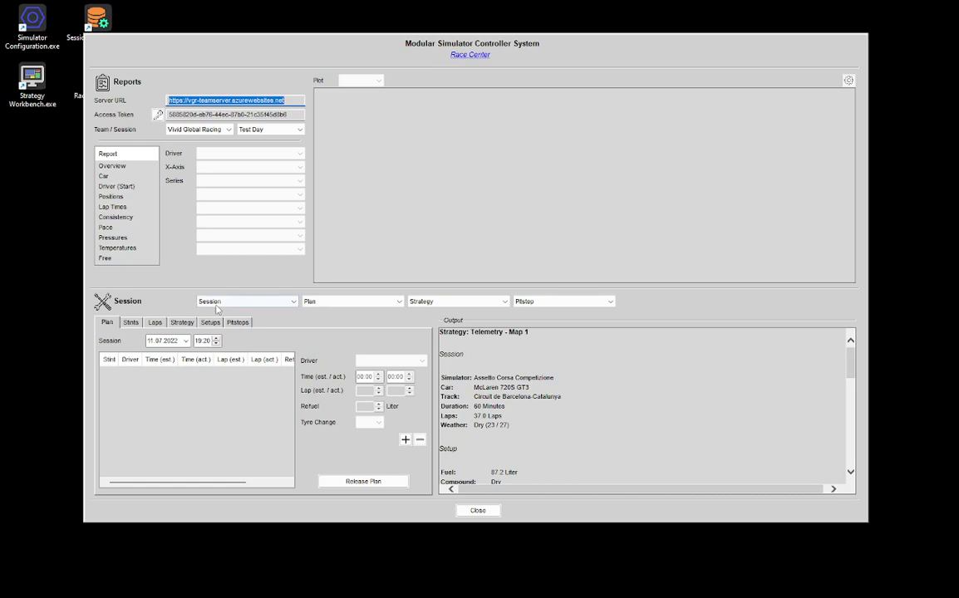
left_click(216, 305)
left_click(219, 345)
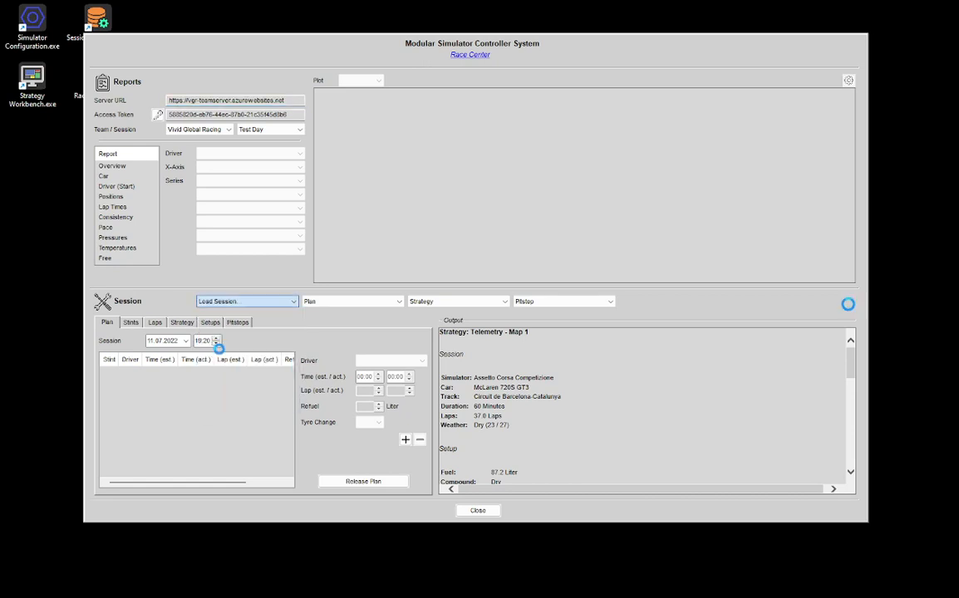
left_click(454, 400)
left_click(470, 390)
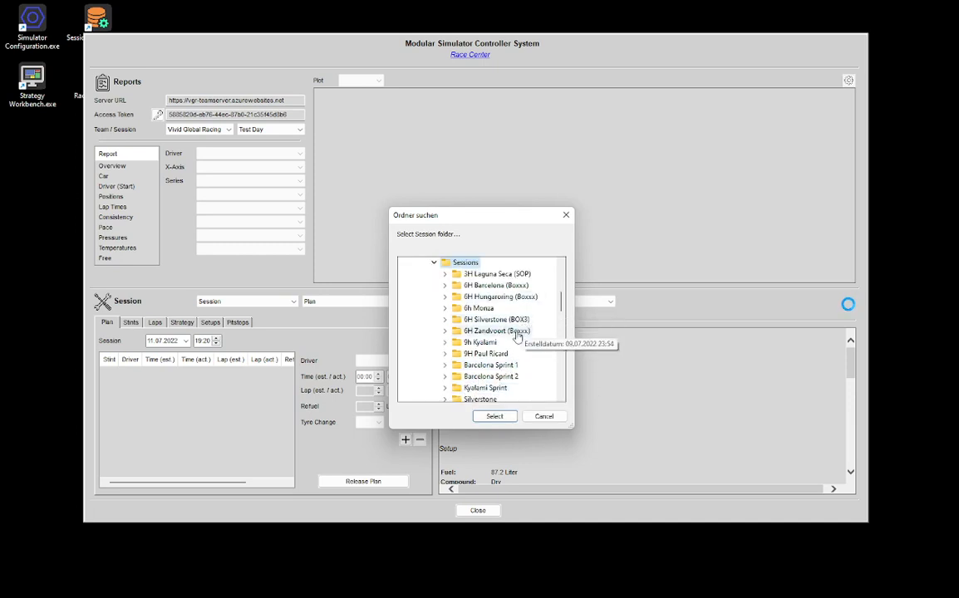
left_click(517, 333)
left_click(495, 415)
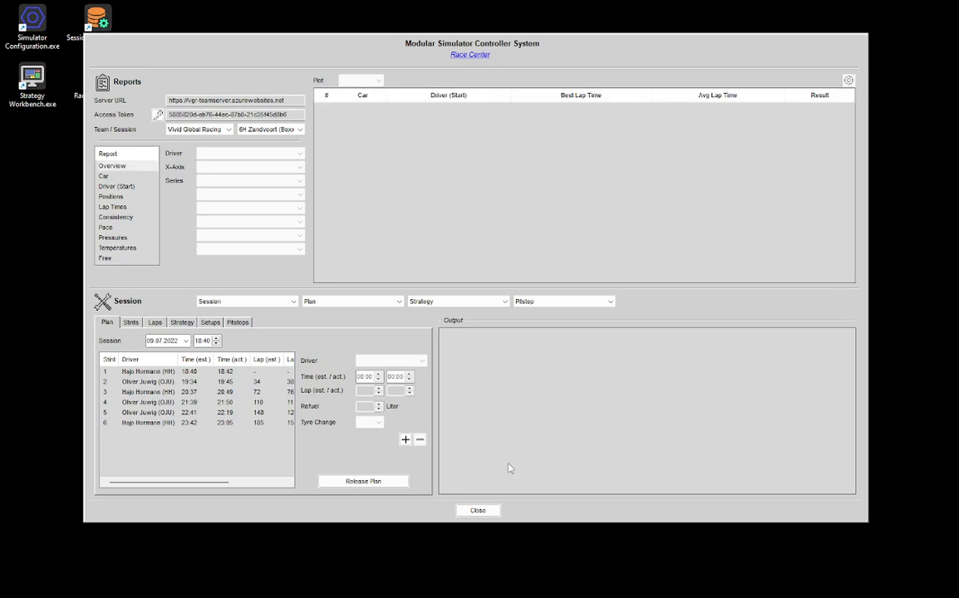
- Display the session's lap list from about lap 14 and show the Pressures report
left_click(154, 323)
left_click_drag(422, 349, 400, 373)
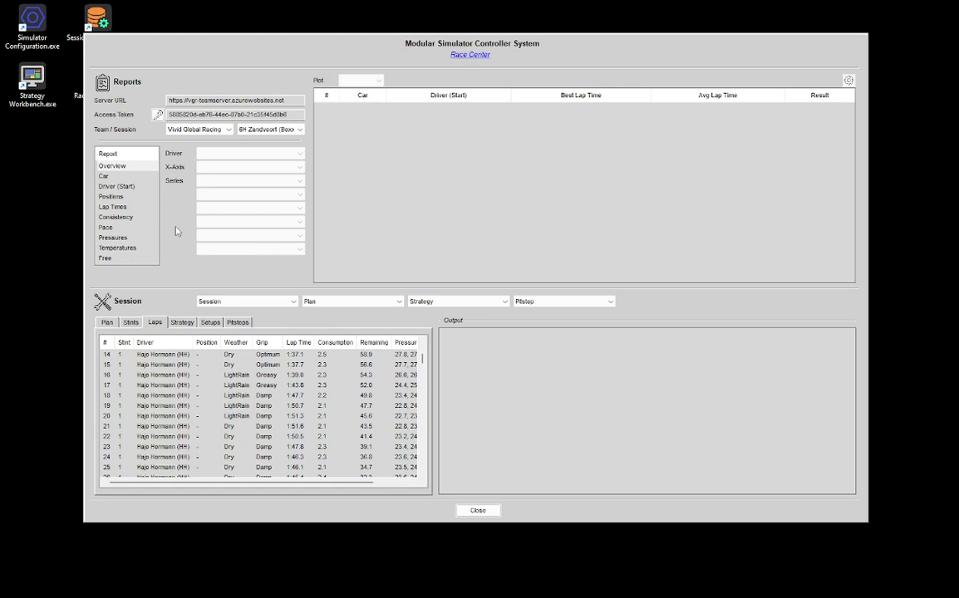
left_click(112, 238)
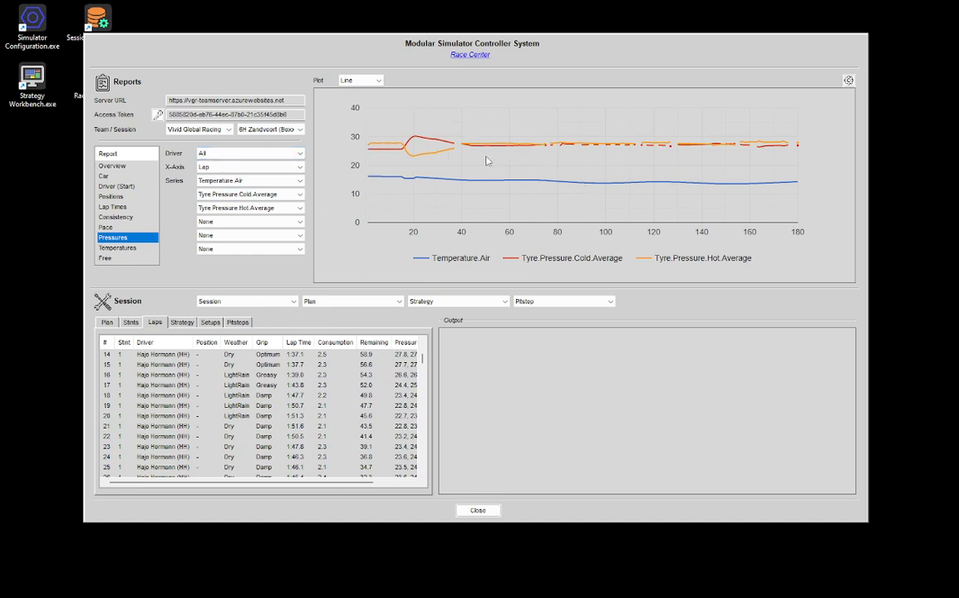
- Filter the Pressures report by the second listed driver and by the first one, and shift the Race Center window clear of the desktop icons
left_click(250, 154)
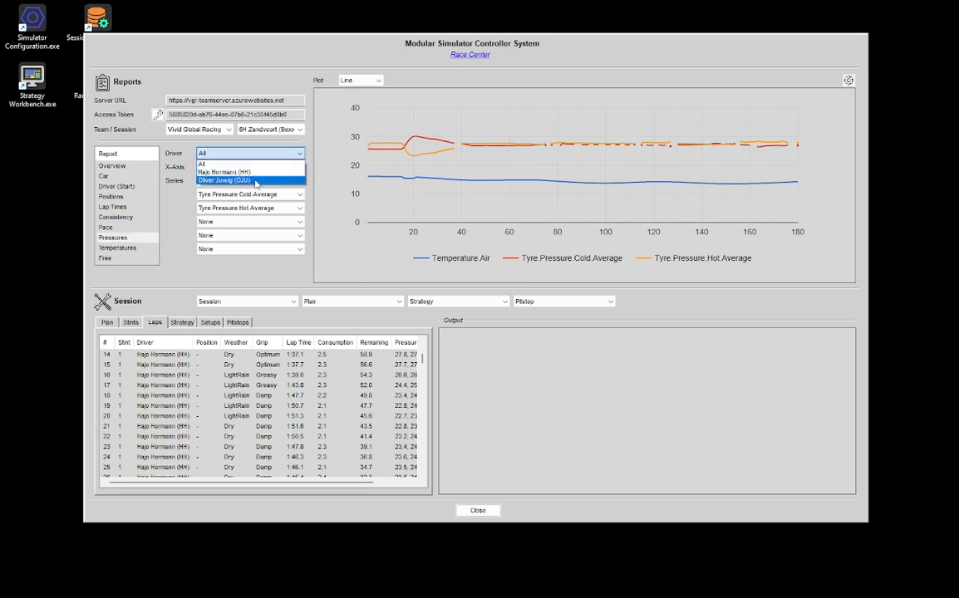
left_click(261, 180)
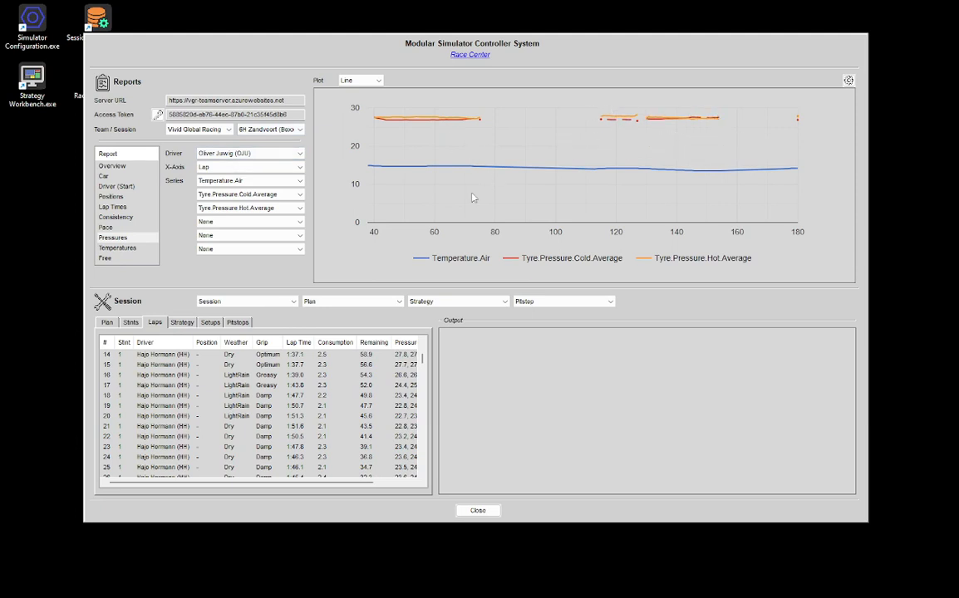
left_click(254, 154)
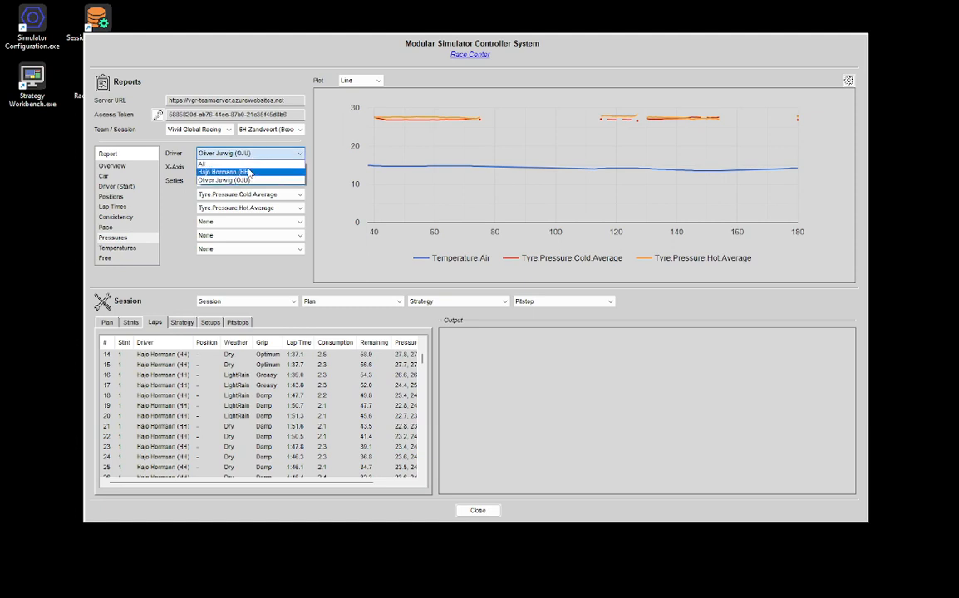
left_click(248, 172)
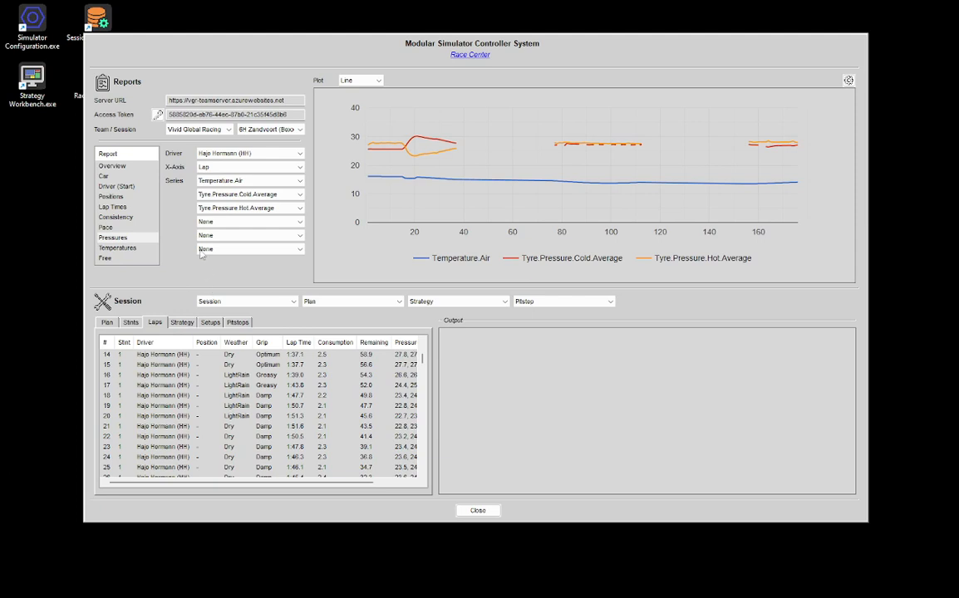
left_click_drag(177, 54, 221, 73)
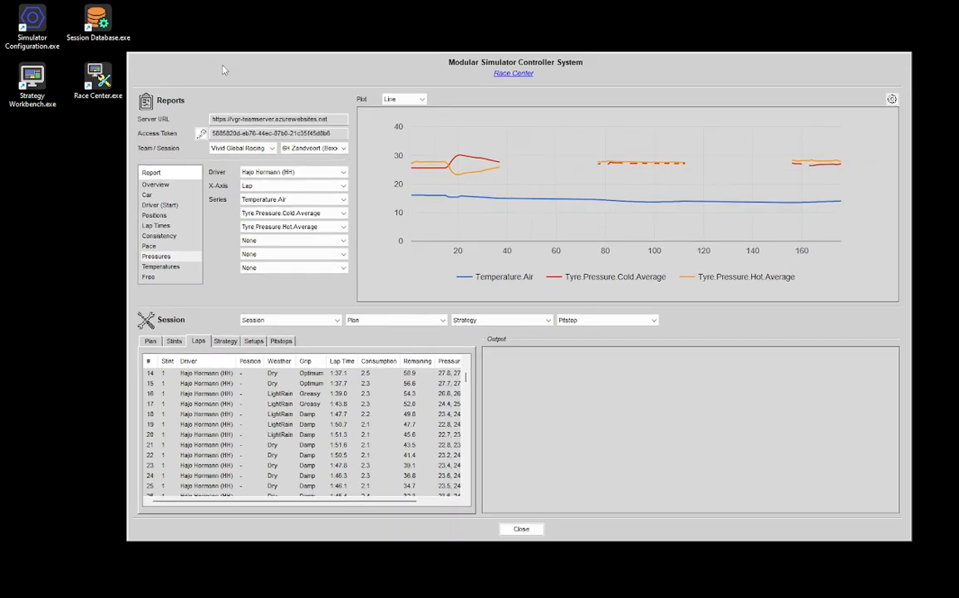
- Launch Strategy Workbench and load the telemetry for the McLaren 720S GT3 at Weathertech Raceway Laguna Seca
left_click(48, 85)
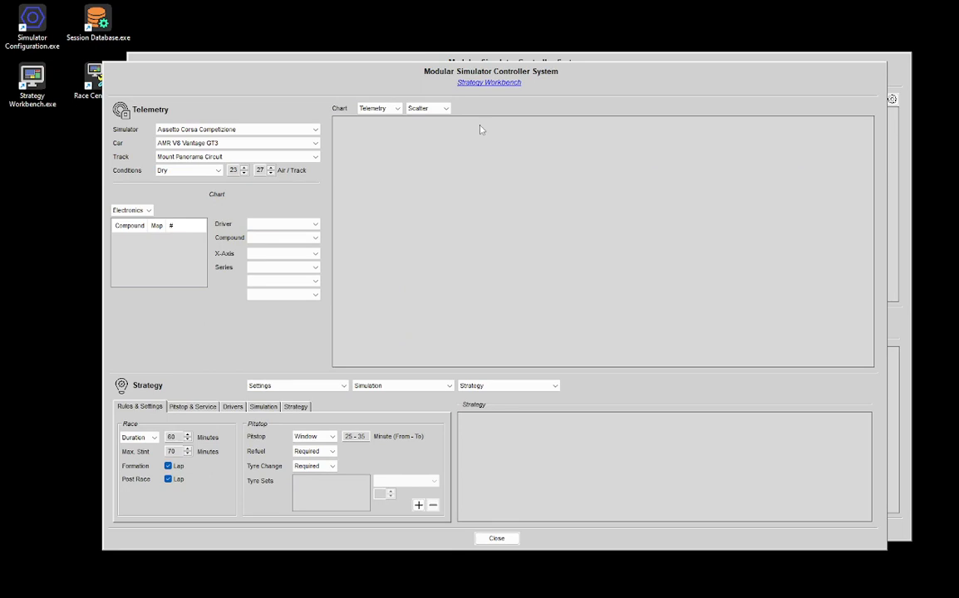
left_click(267, 145)
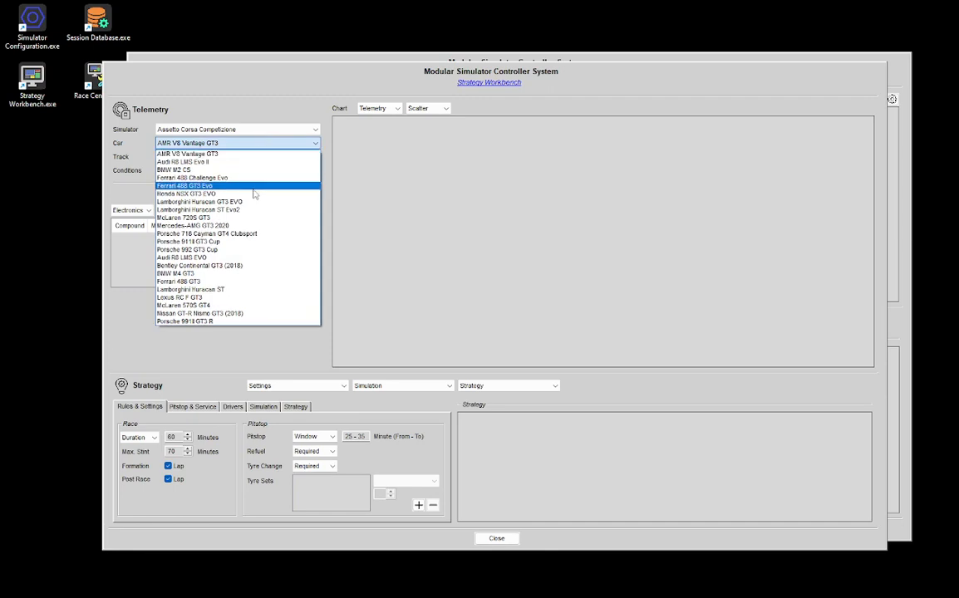
left_click(259, 218)
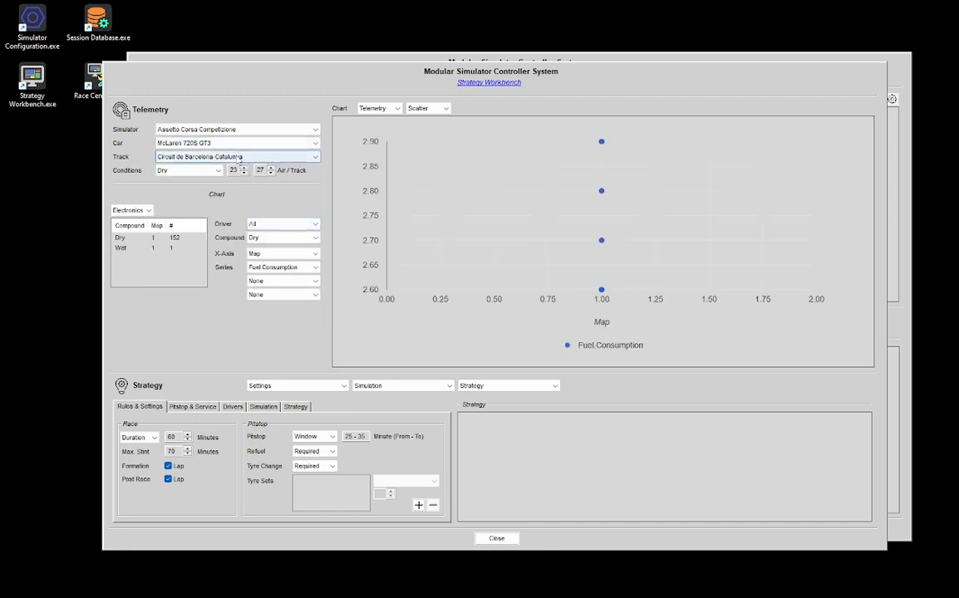
left_click(244, 157)
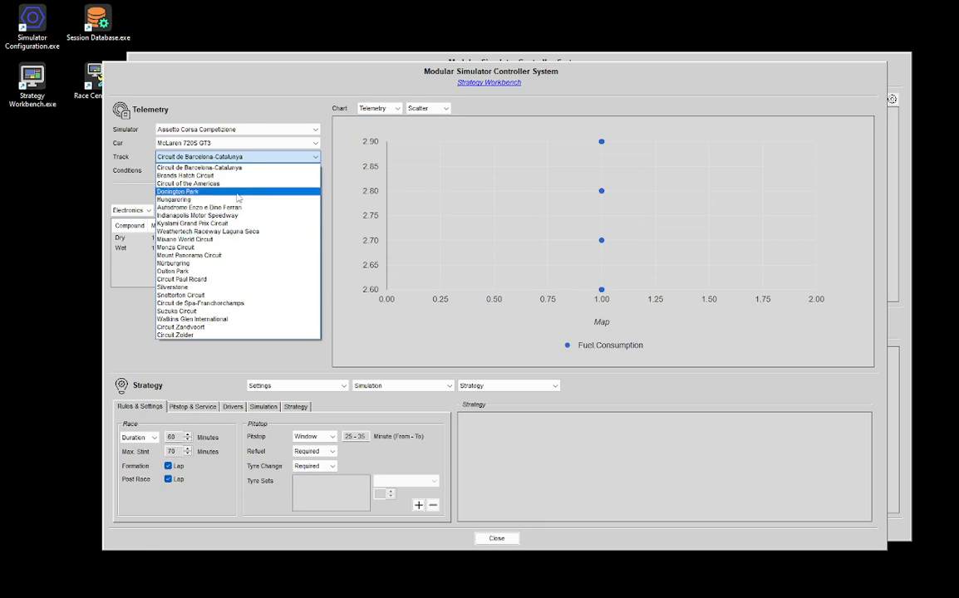
left_click(223, 231)
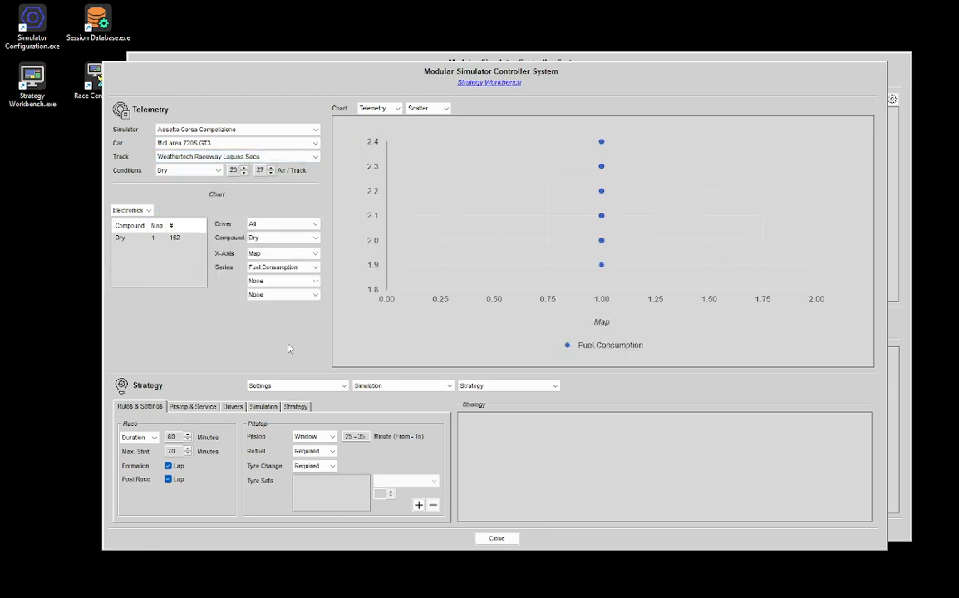
- Chart the Tyres telemetry and filter it by each listed driver in turn, ending with the driver filter on All
left_click(133, 211)
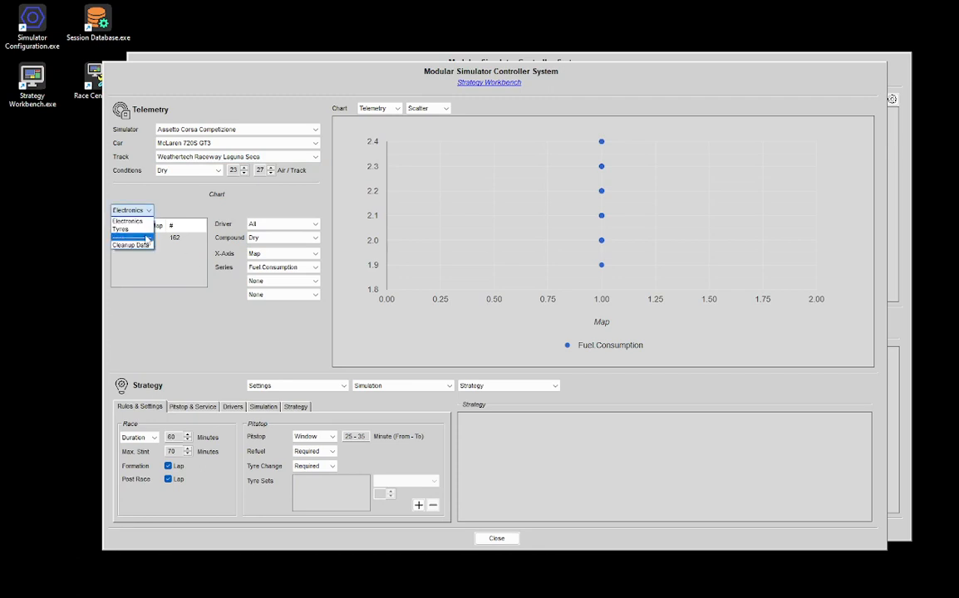
left_click(143, 231)
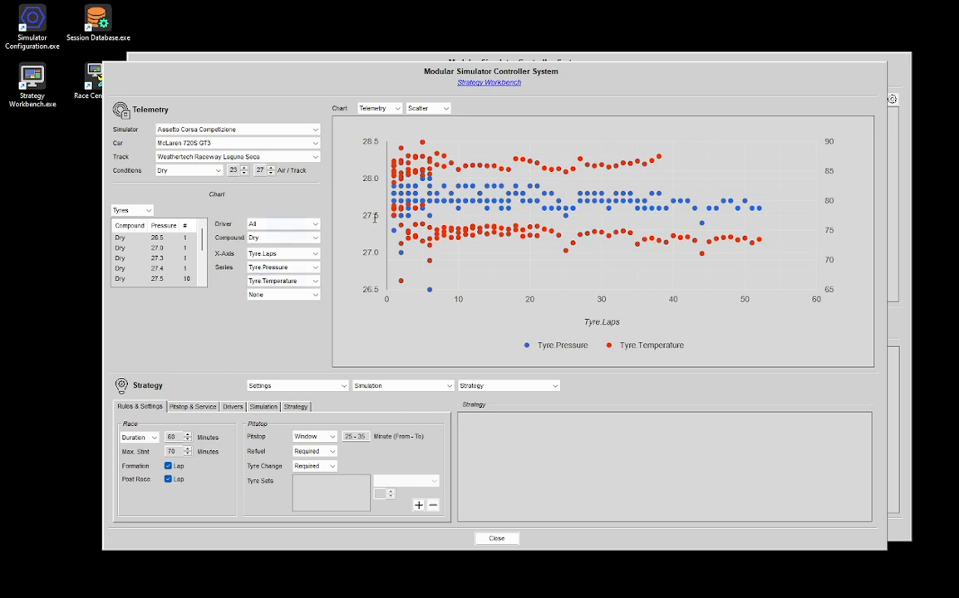
left_click(260, 232)
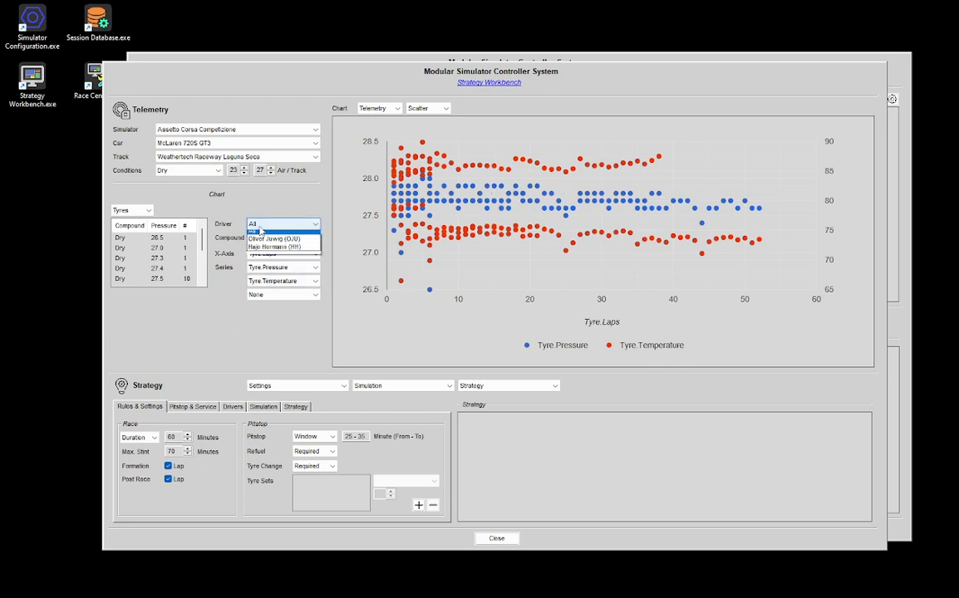
left_click(281, 243)
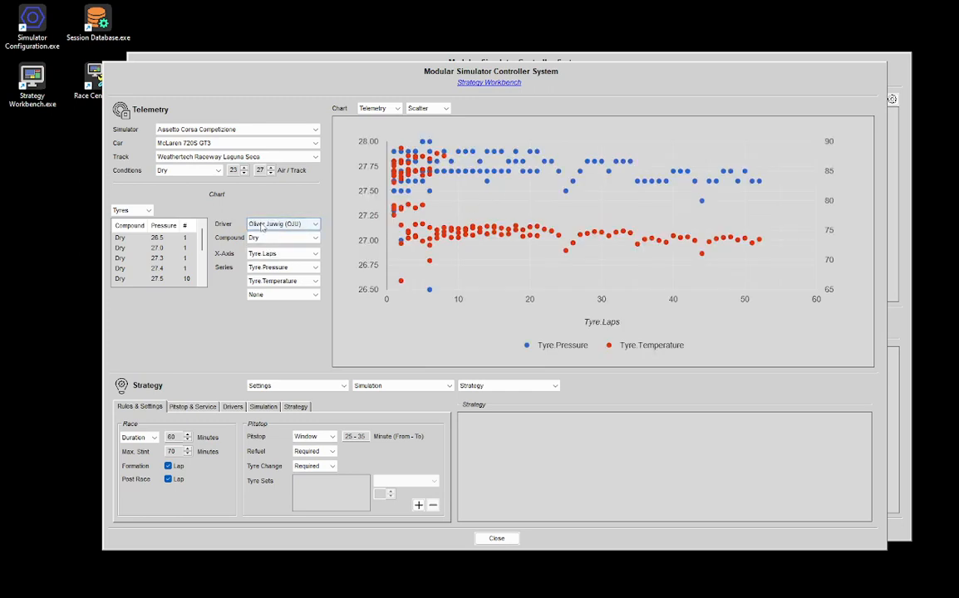
left_click(263, 226)
left_click(268, 251)
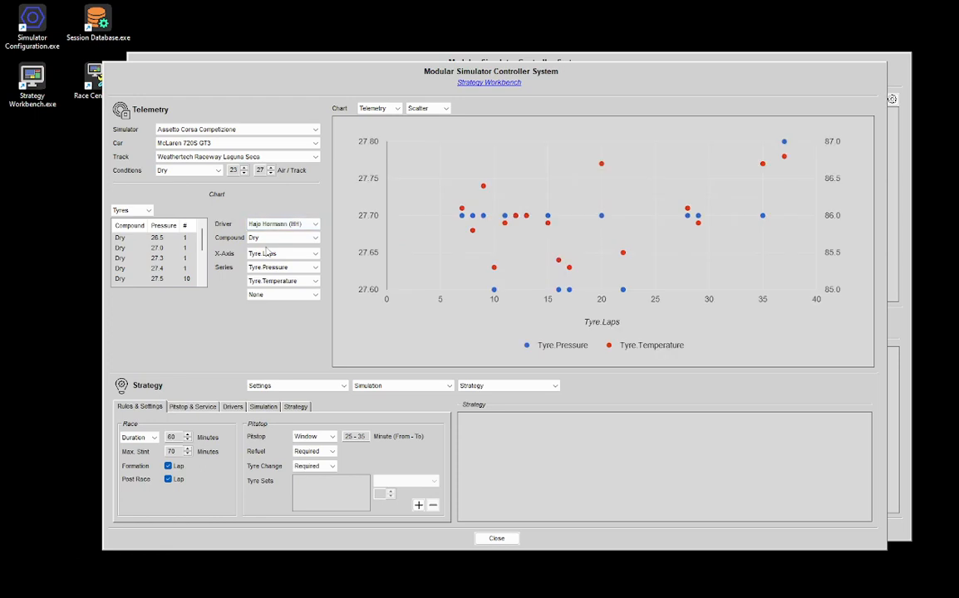
left_click(274, 224)
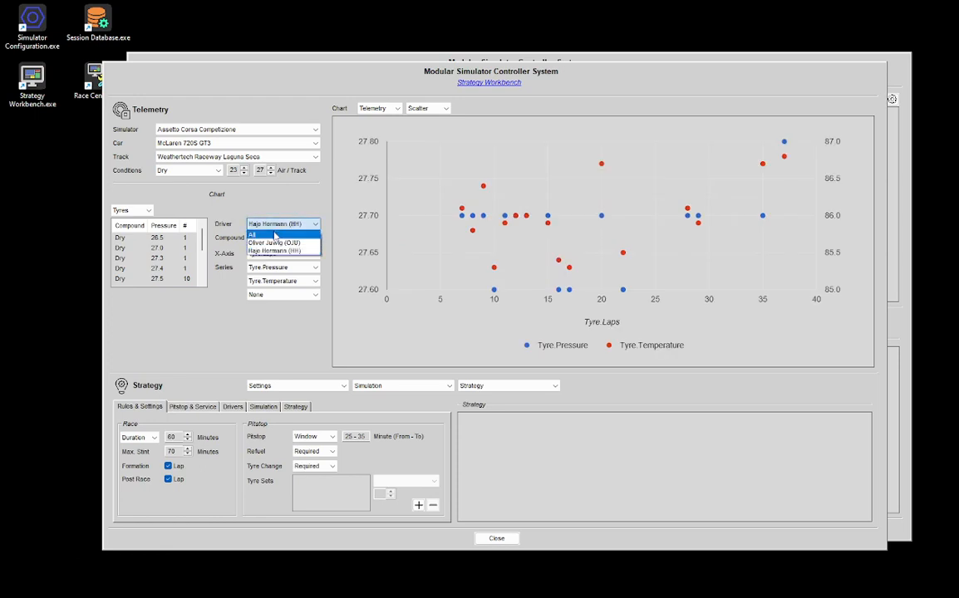
left_click(275, 236)
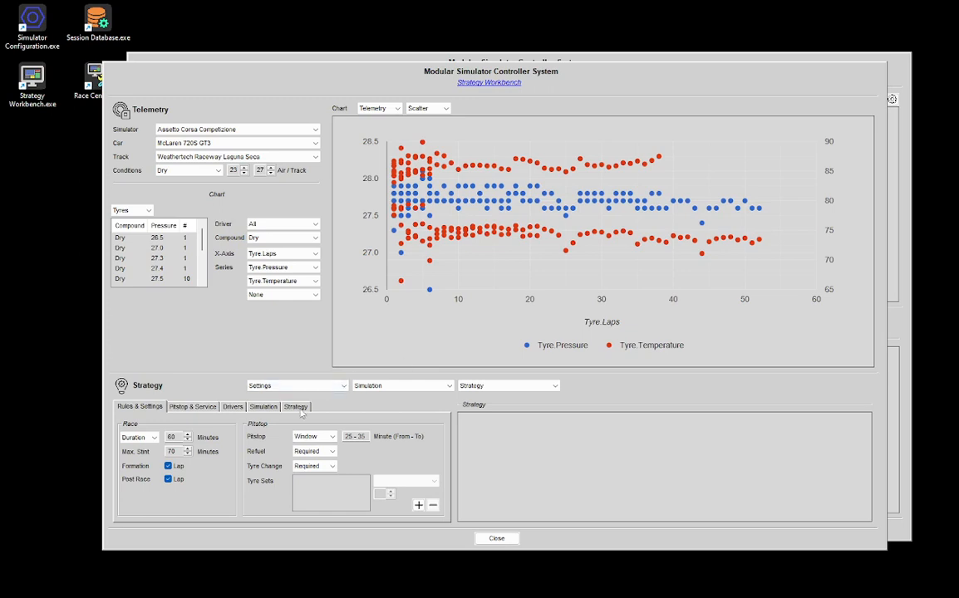
- Add a second stint after the first one in the strategy's driver list and assign it to the second driver
left_click(231, 407)
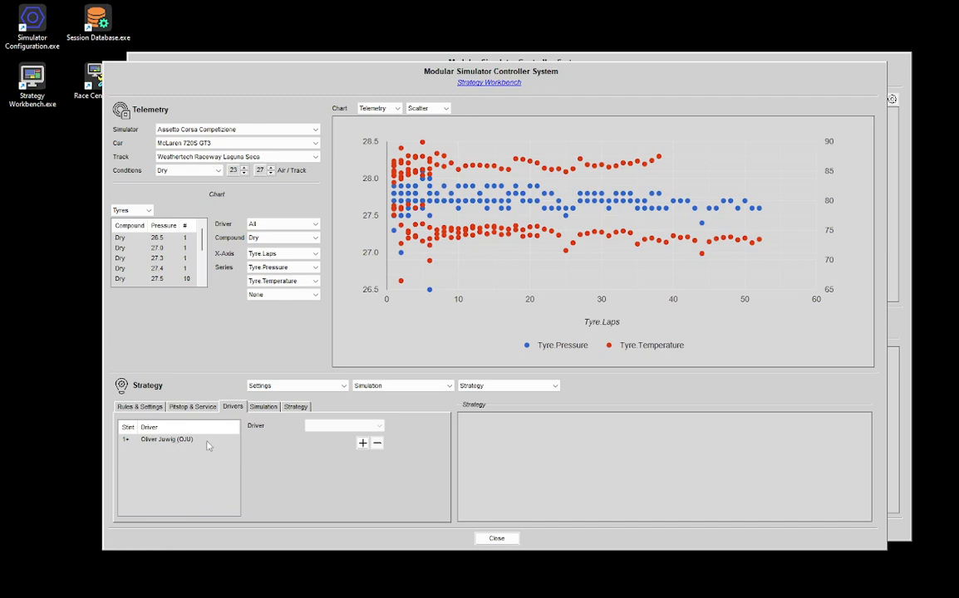
left_click(208, 443)
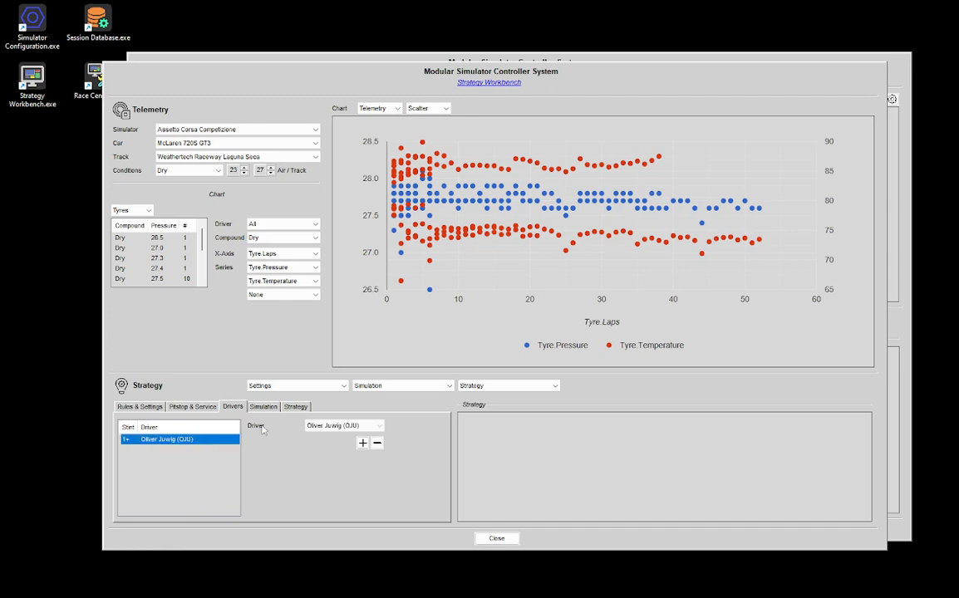
left_click(362, 442)
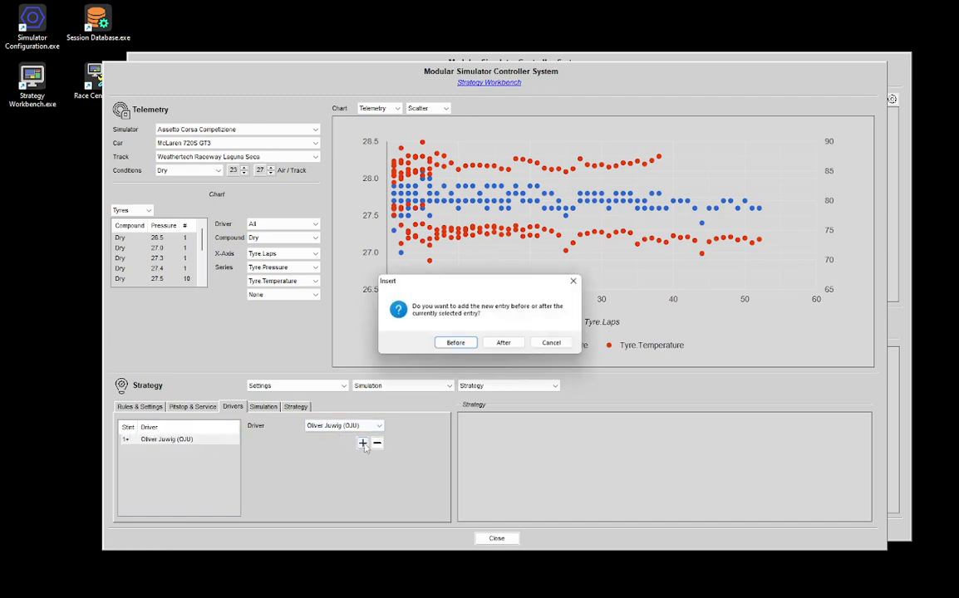
left_click(505, 344)
left_click(345, 426)
left_click(333, 437)
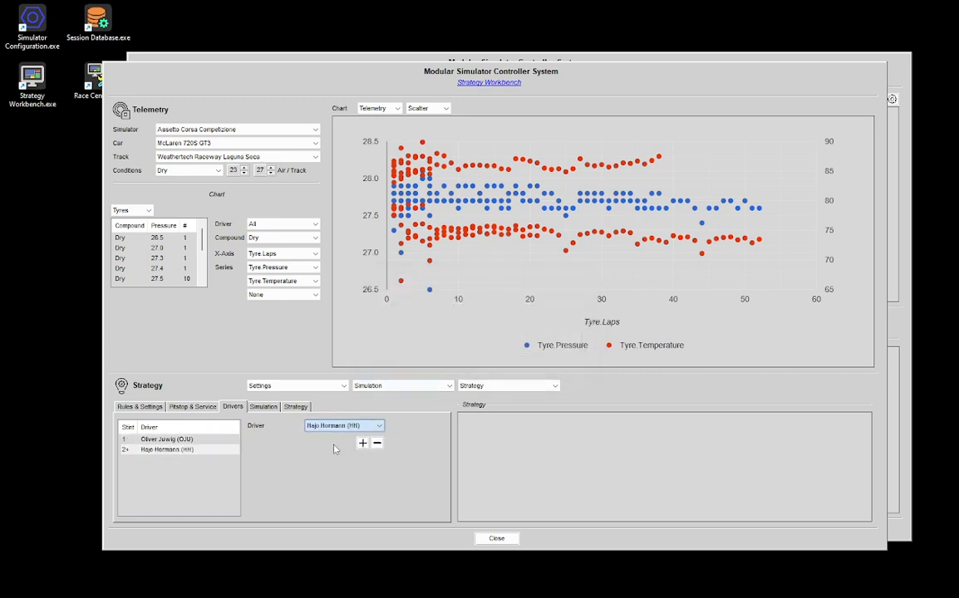
- Add stint 3 for the first driver and stint 4 for the second driver to the strategy's driver list
left_click(362, 443)
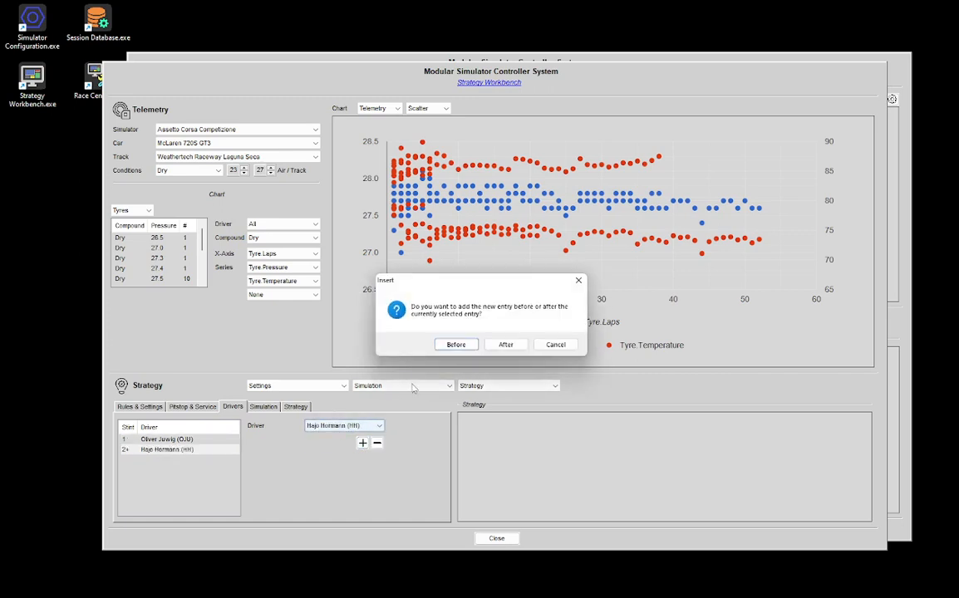
left_click(453, 344)
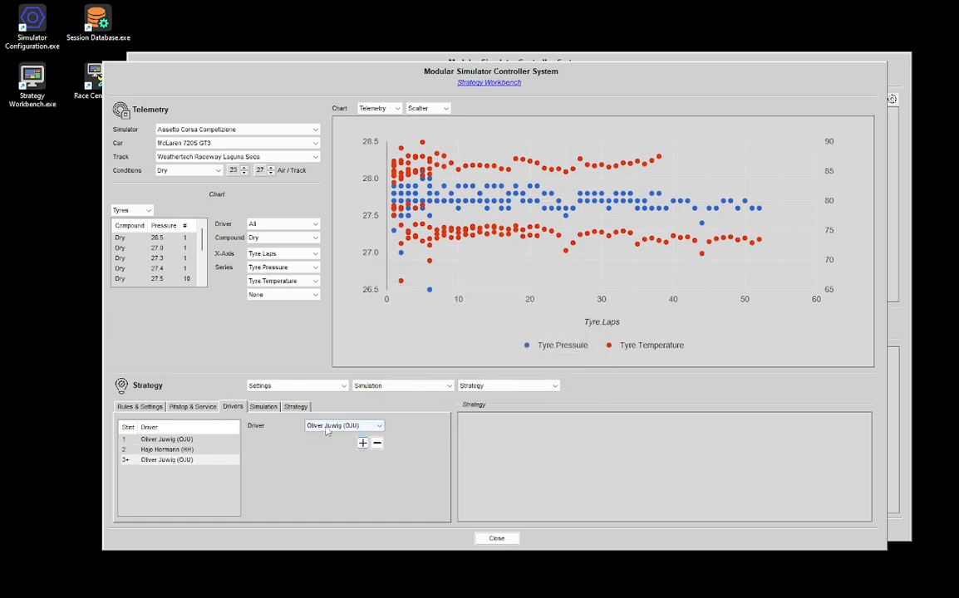
left_click(363, 443)
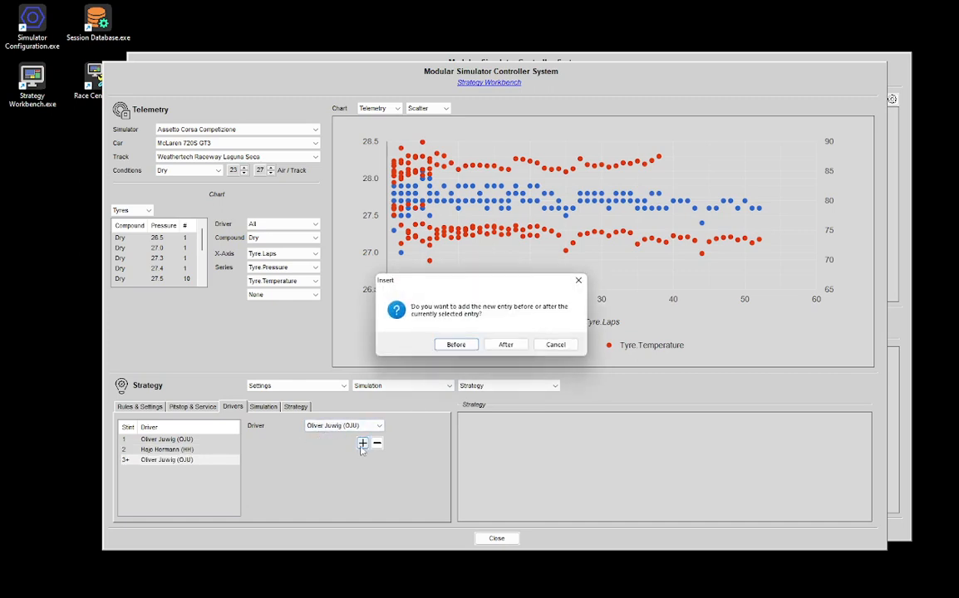
left_click(455, 345)
left_click(344, 425)
left_click(333, 448)
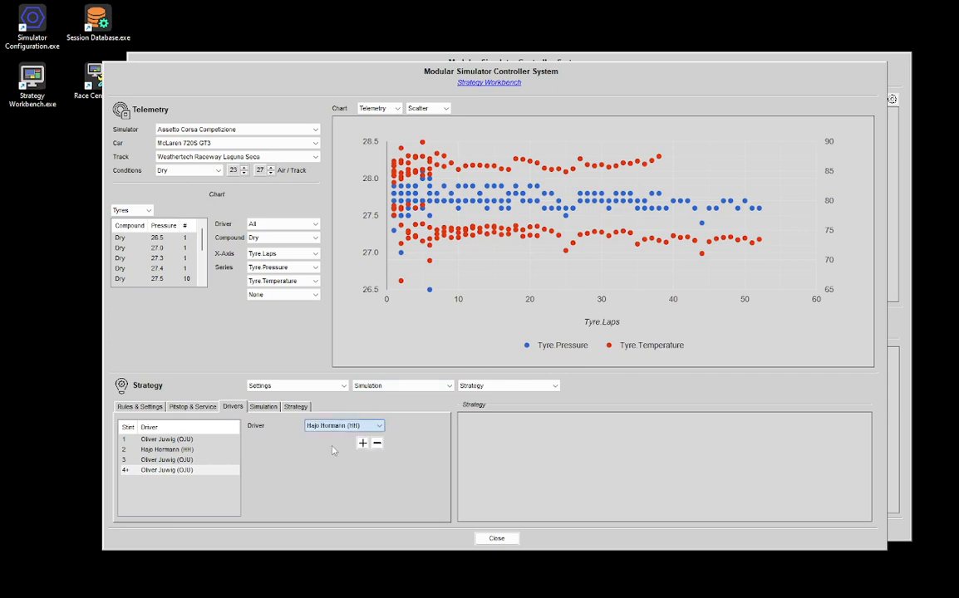
- Set the race duration to 240 minutes and change the pitstop rule to an option other than Window
left_click(139, 408)
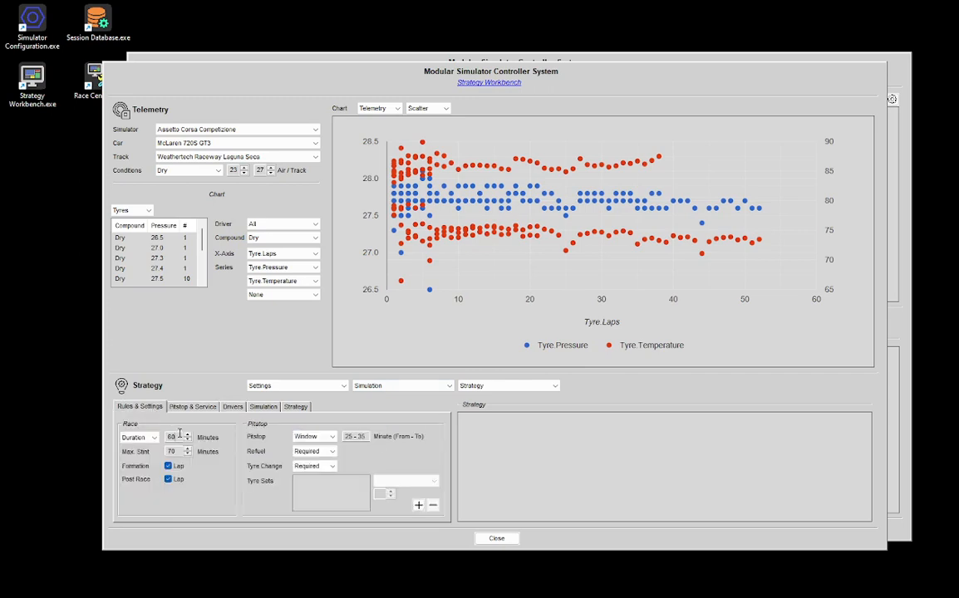
type("240")
left_click(314, 437)
left_click(308, 456)
- Simulate the strategy using only Telemetry Data and examine drivers, laps and lap times in the resulting stint table
left_click(263, 407)
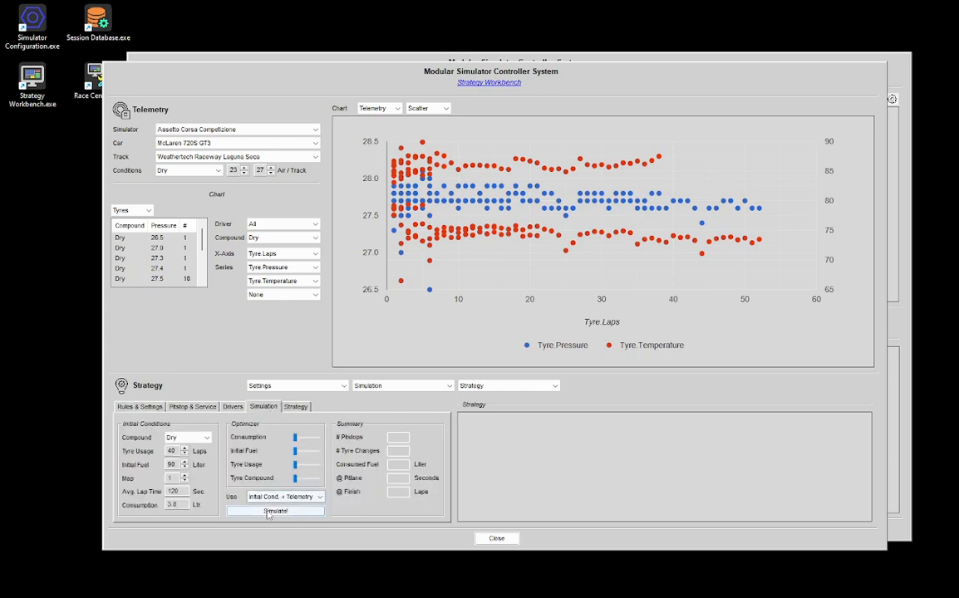
left_click(282, 497)
left_click(282, 516)
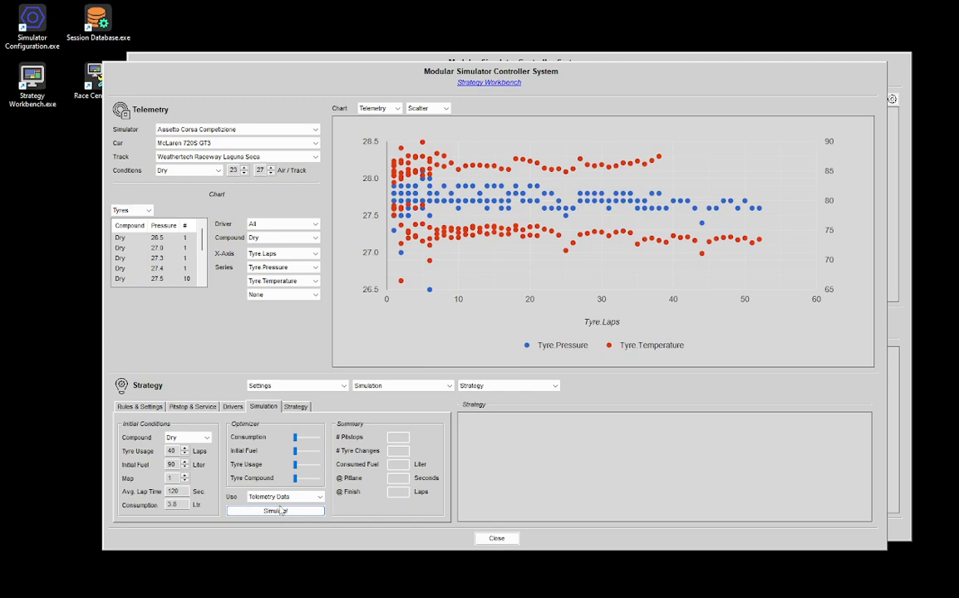
left_click(278, 511)
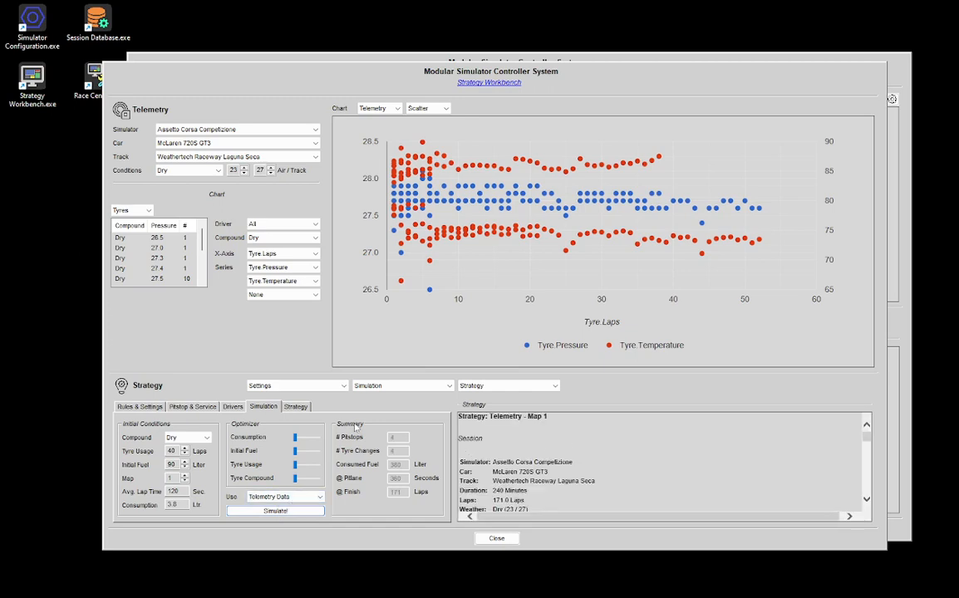
scroll(697, 458, "down", 8)
scroll(696, 459, "up", 4)
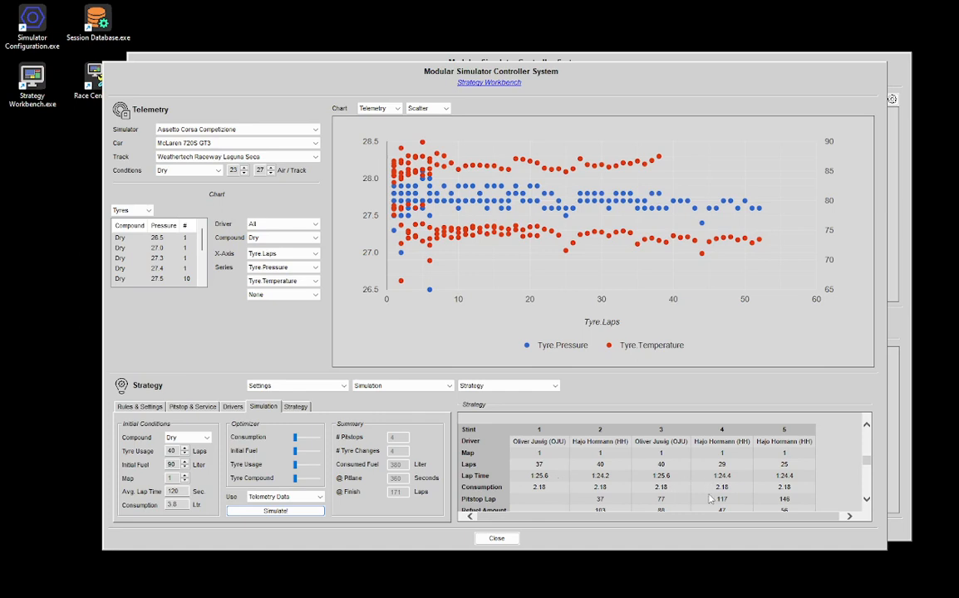
scroll(709, 498, "down", 1)
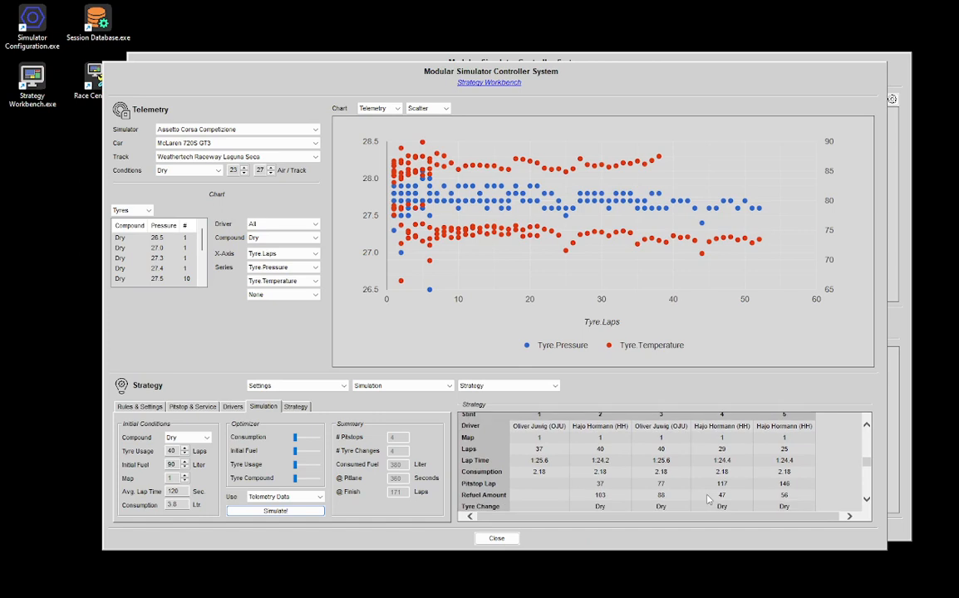
scroll(677, 416, "up", 1)
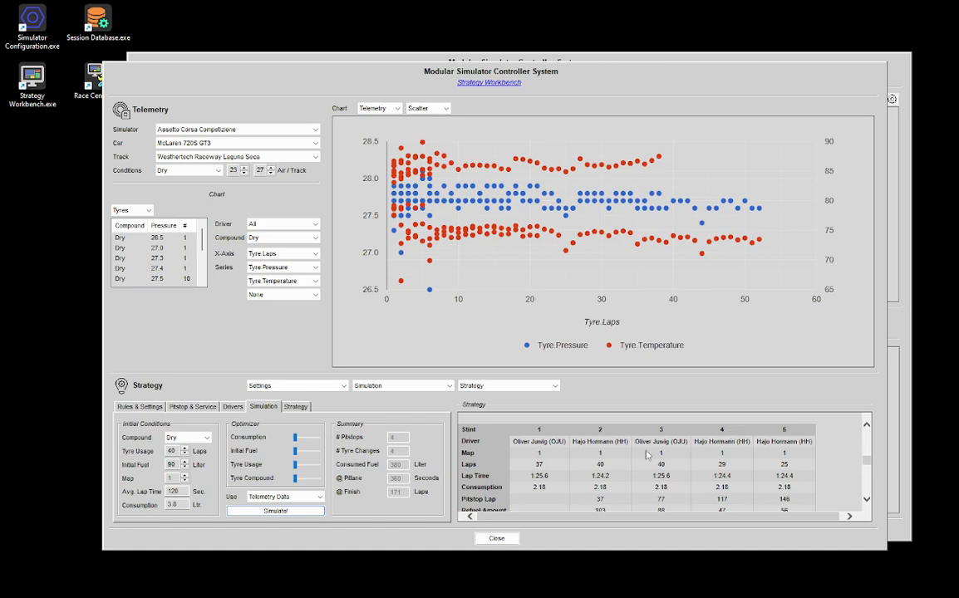
- Add a fifth stint for the first driver after stint 4 in the strategy's driver list
left_click(233, 407)
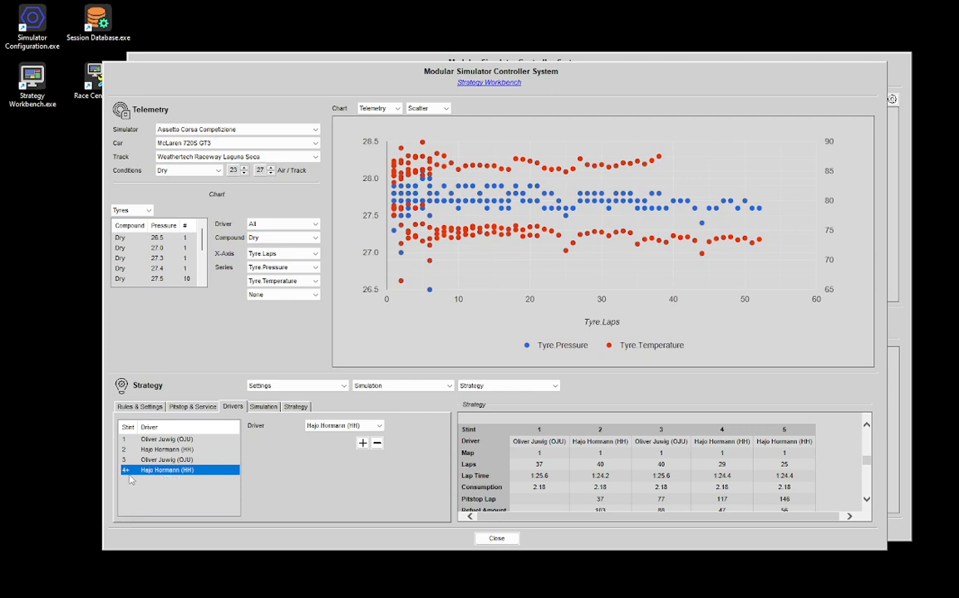
left_click(341, 427)
left_click(281, 472)
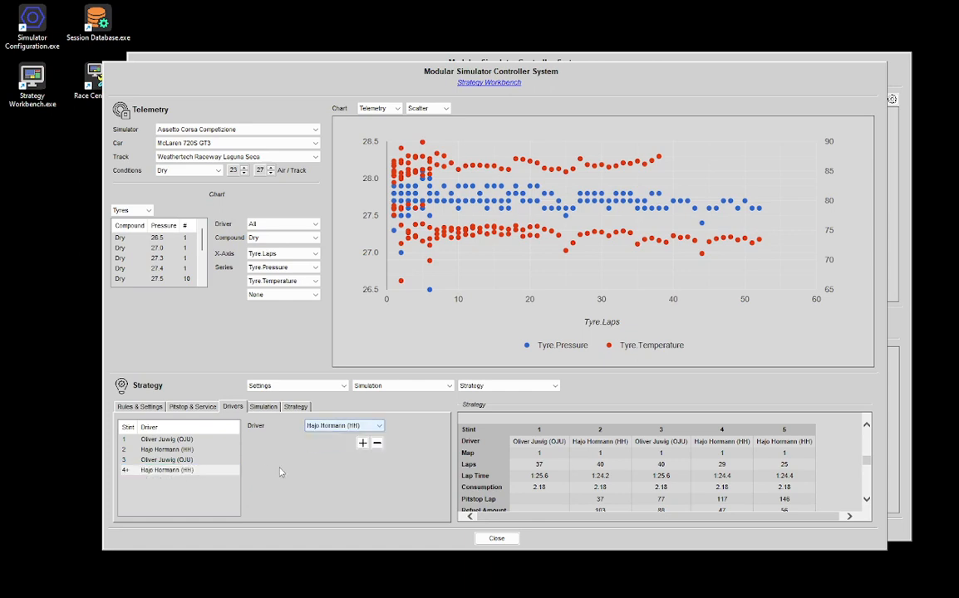
left_click(363, 443)
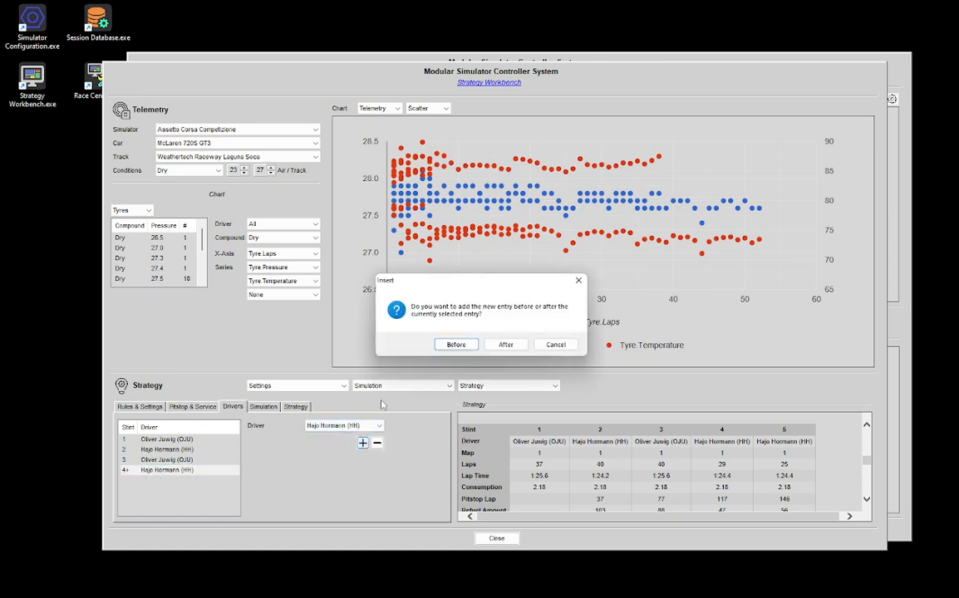
left_click(505, 344)
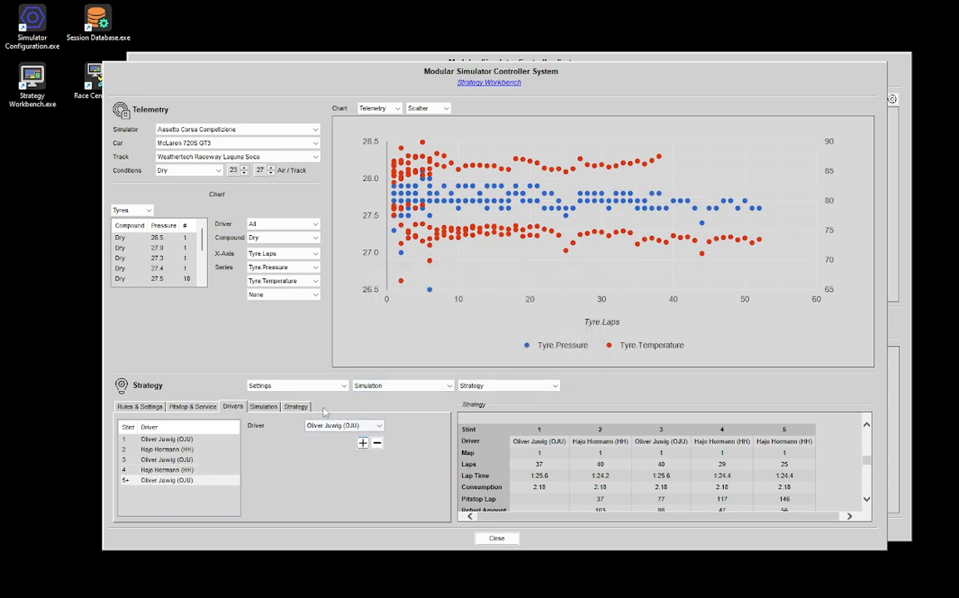
- Rerun the strategy simulation, examine the lap times per stint, and display the driver list again
left_click(263, 407)
left_click(281, 511)
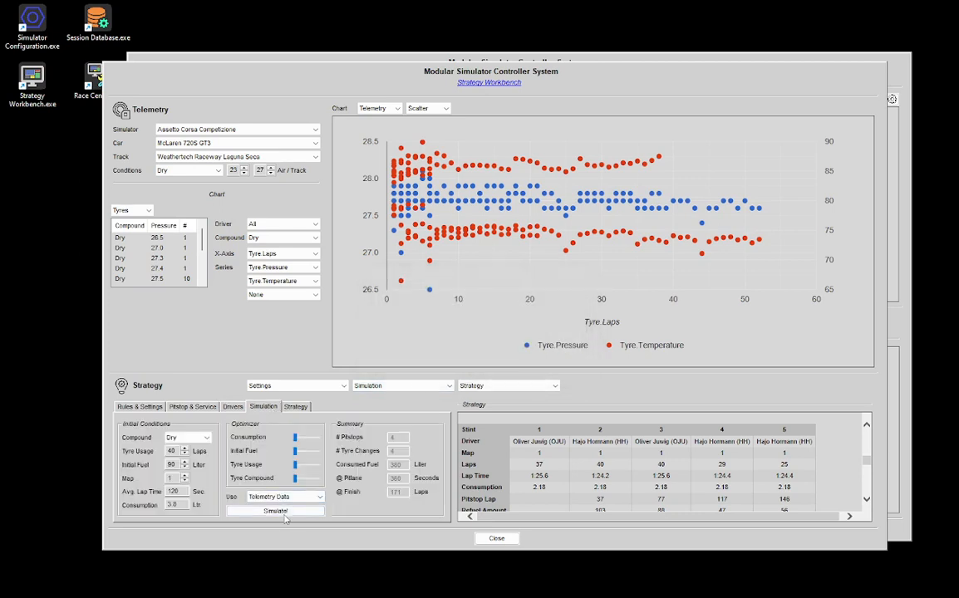
scroll(625, 465, "down", 4)
scroll(625, 465, "down", 2)
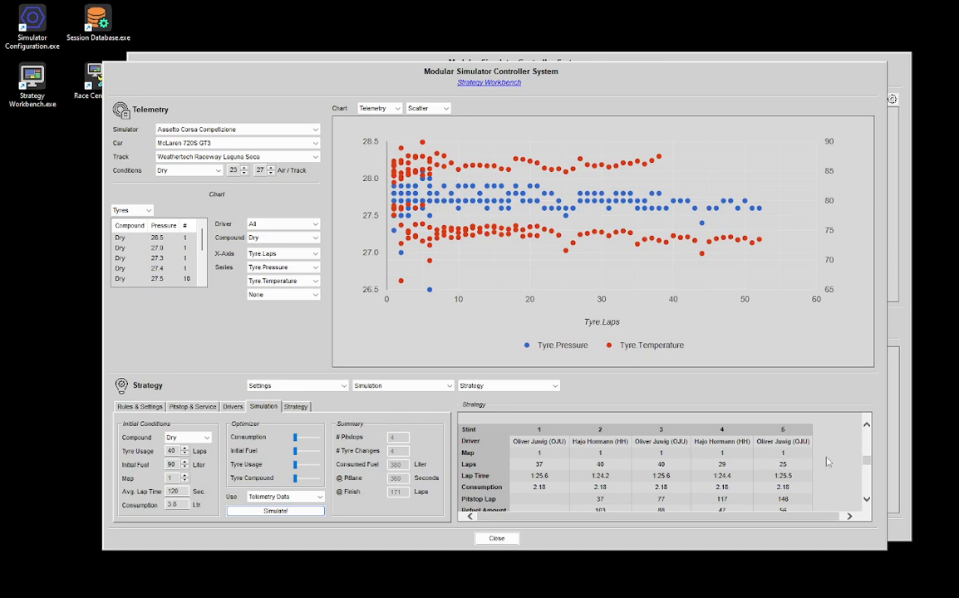
left_click(233, 407)
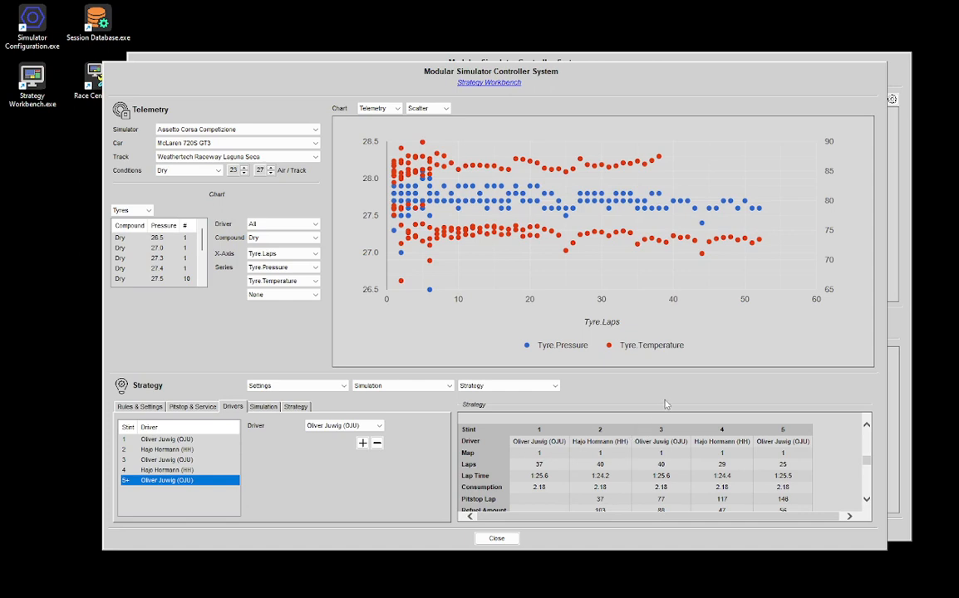
- Switch to File Explorer and bring its window with the ACC database folder back into view
mouse_move(657, 217)
left_click_drag(473, 597, 479, 122)
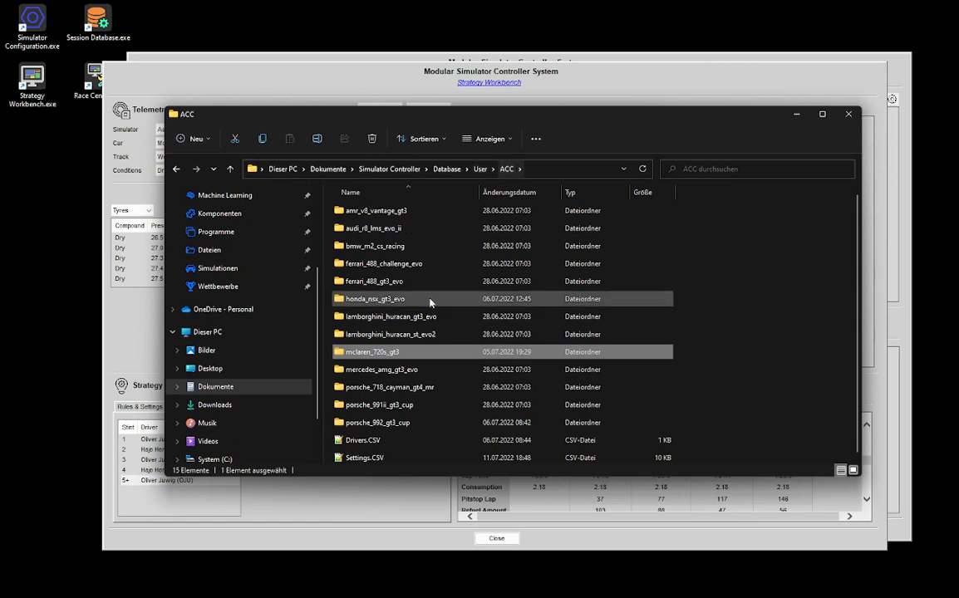
- Open Drivers.CSV in Notepad++, examine the ID, name and initials stored for each driver, and put the editor away
right_click(348, 446)
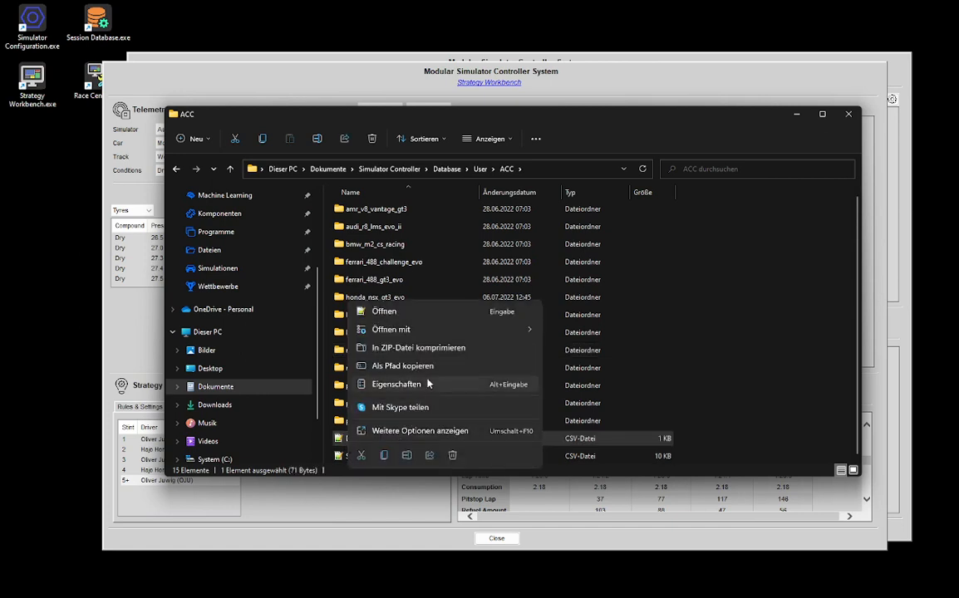
mouse_move(482, 330)
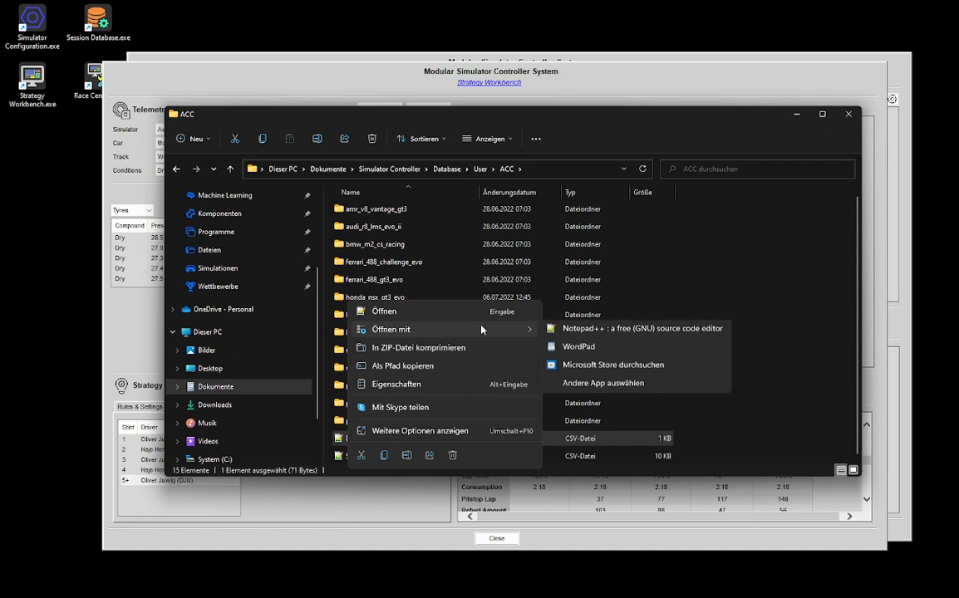
left_click(561, 329)
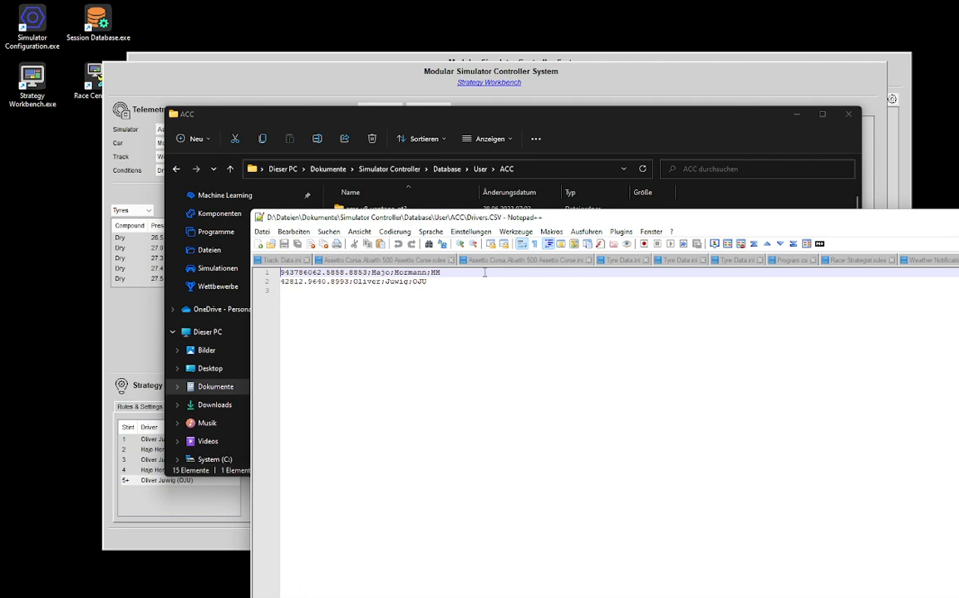
left_click_drag(431, 272, 464, 288)
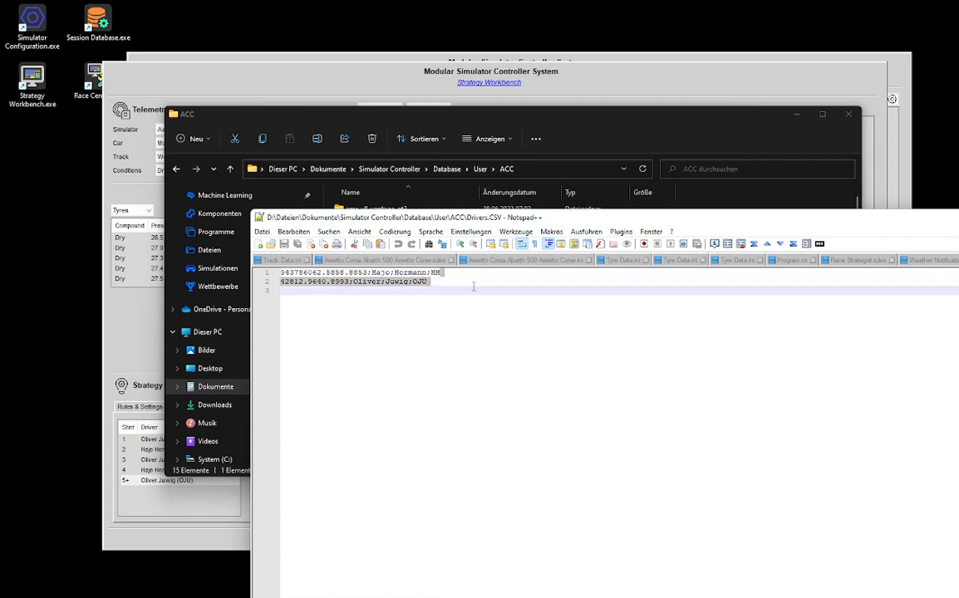
left_click(462, 281)
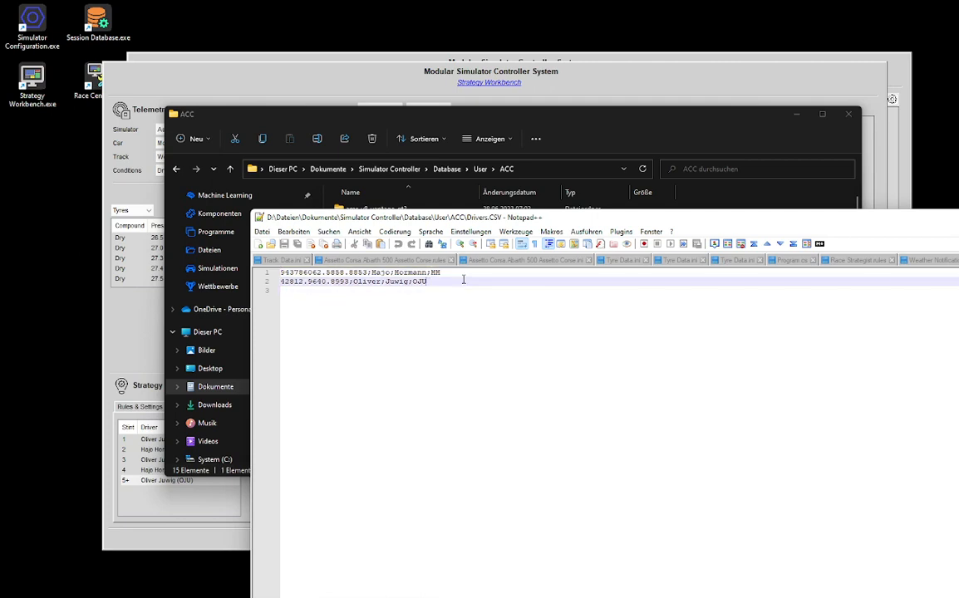
left_click_drag(350, 281, 280, 282)
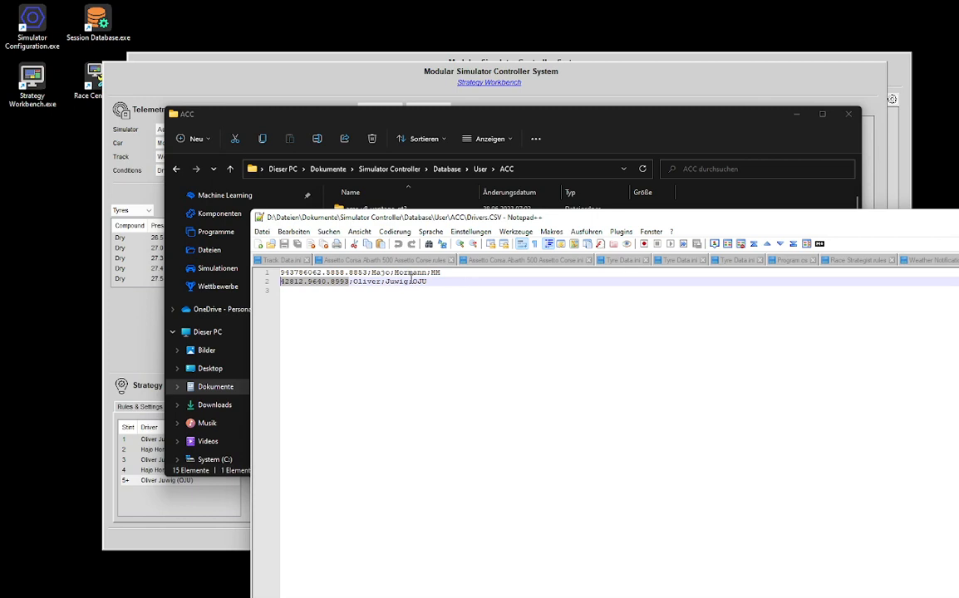
left_click(433, 281, "shift")
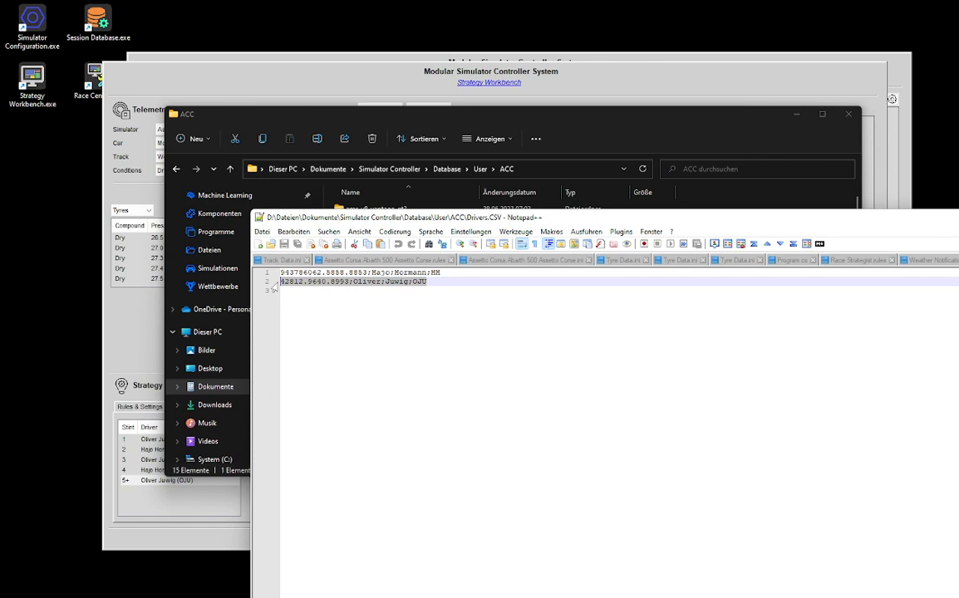
left_click_drag(455, 219, 399, 597)
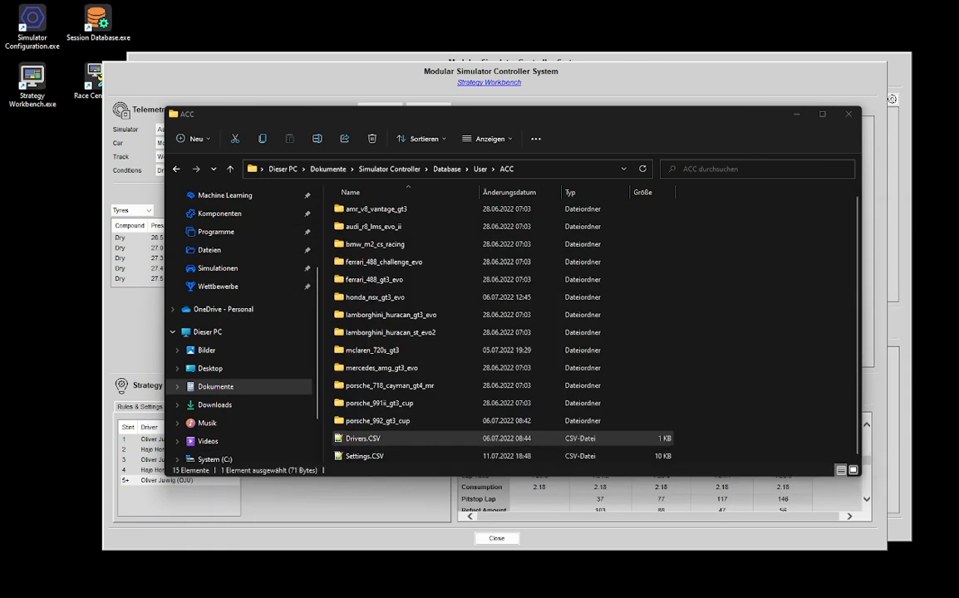
- Return to Strategy Workbench and set the simulated strategy as the race strategy
left_click(351, 105)
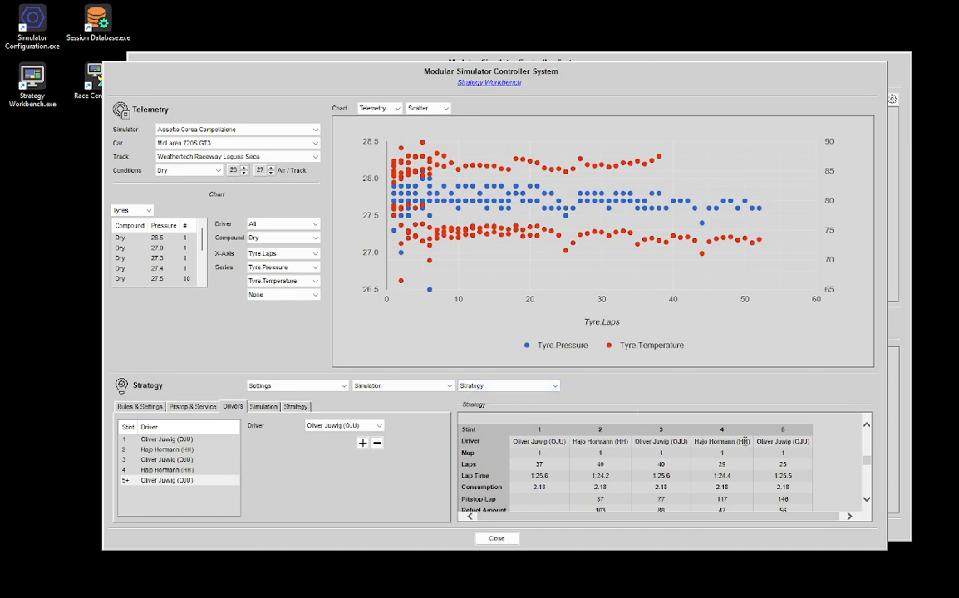
left_click(529, 386)
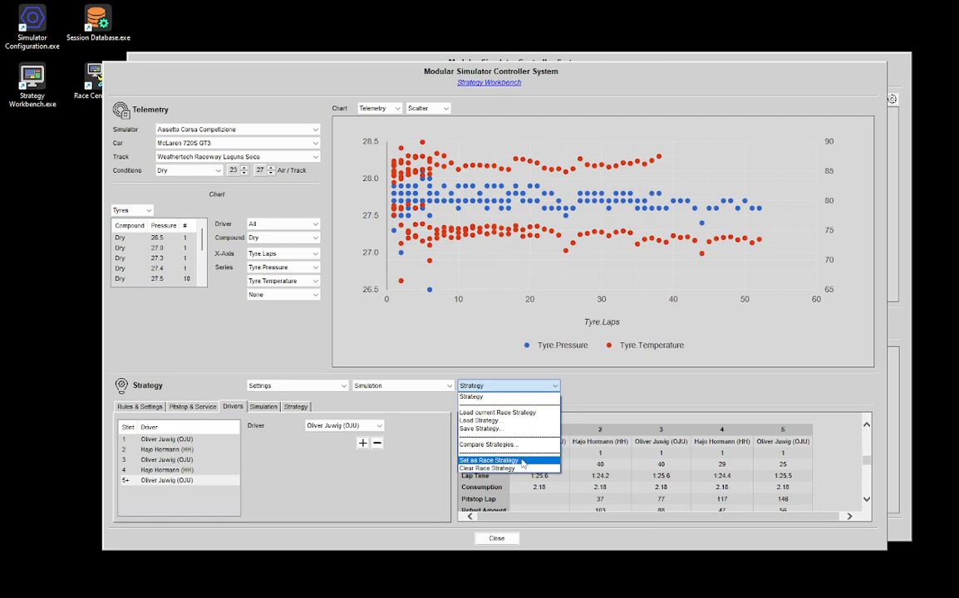
left_click(522, 461)
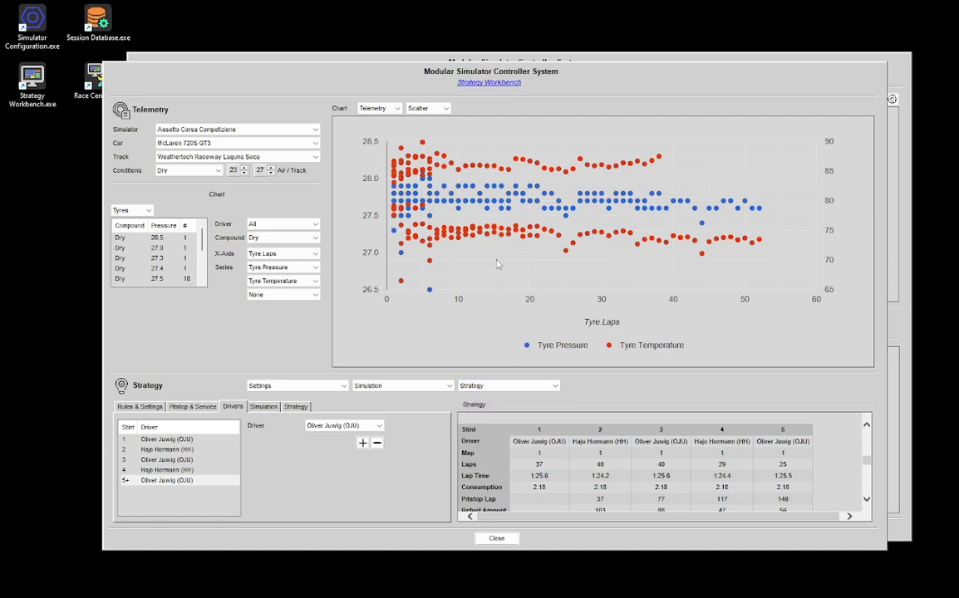
- Switch to Race Center and select the Test Day session of the Vivid Global Racing team
left_click_drag(474, 77, 525, 597)
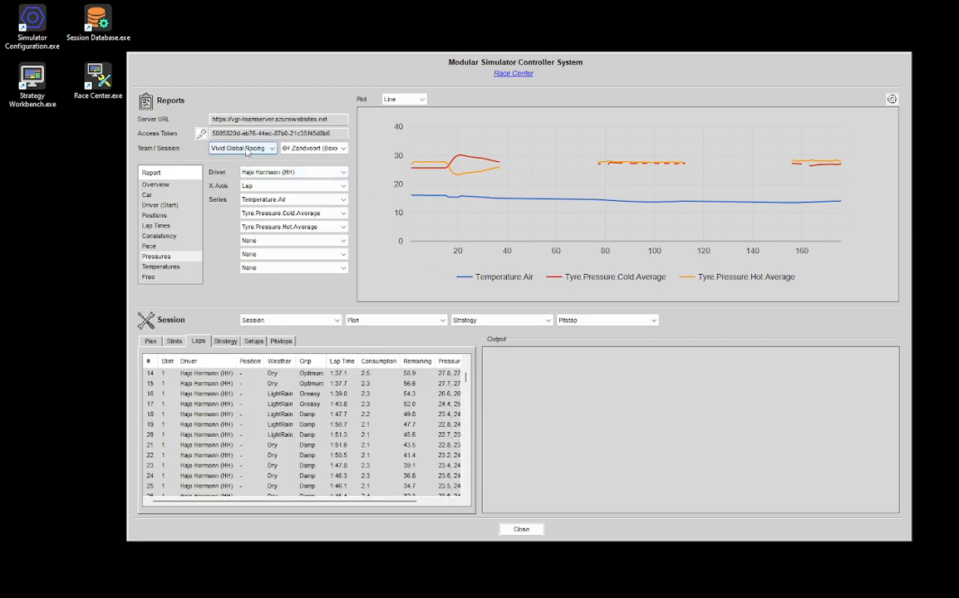
left_click(294, 152)
left_click(296, 153)
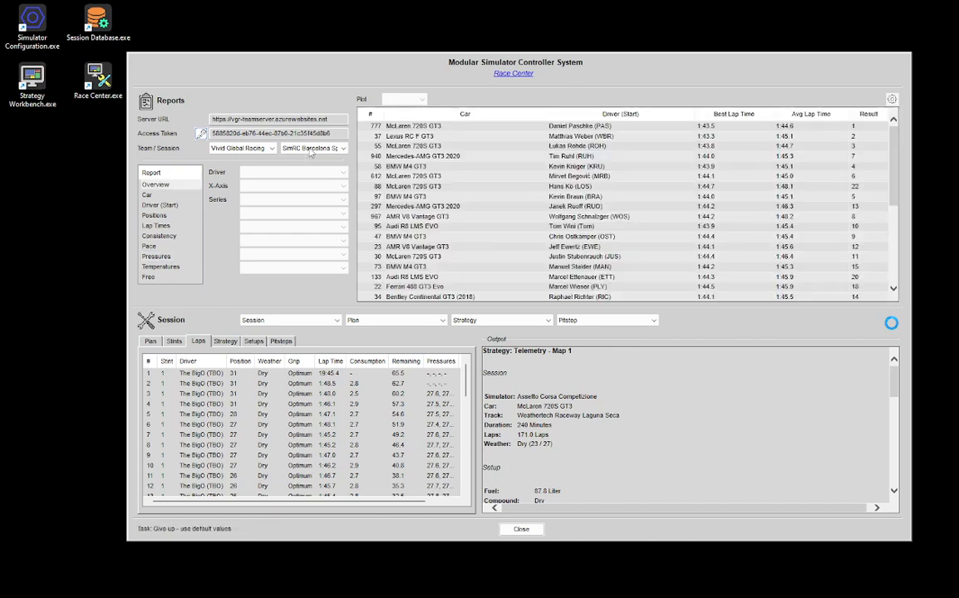
left_click(312, 150)
left_click(314, 168)
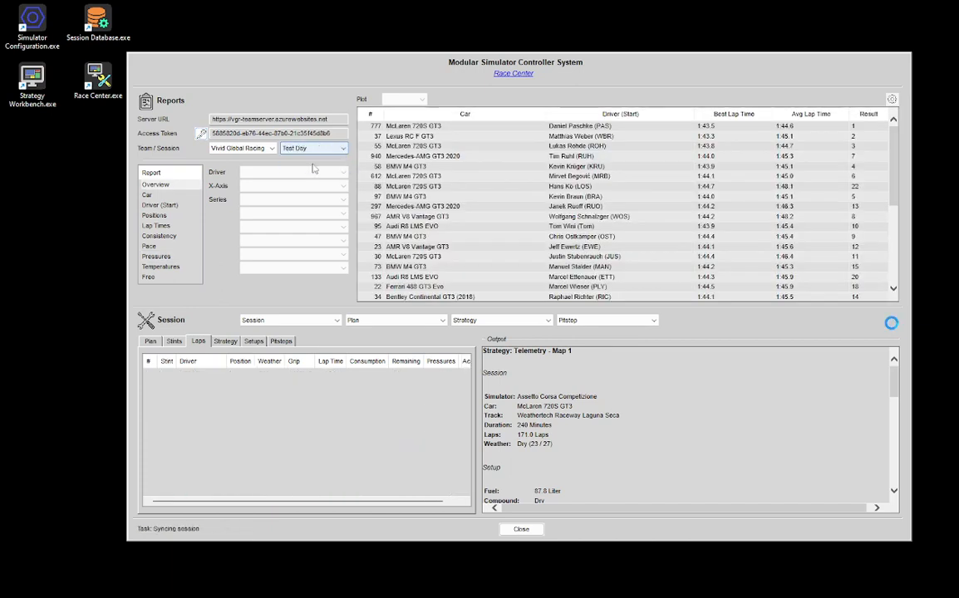
- Clear all data from the active Test Day session and confirm the deletion
left_click(299, 324)
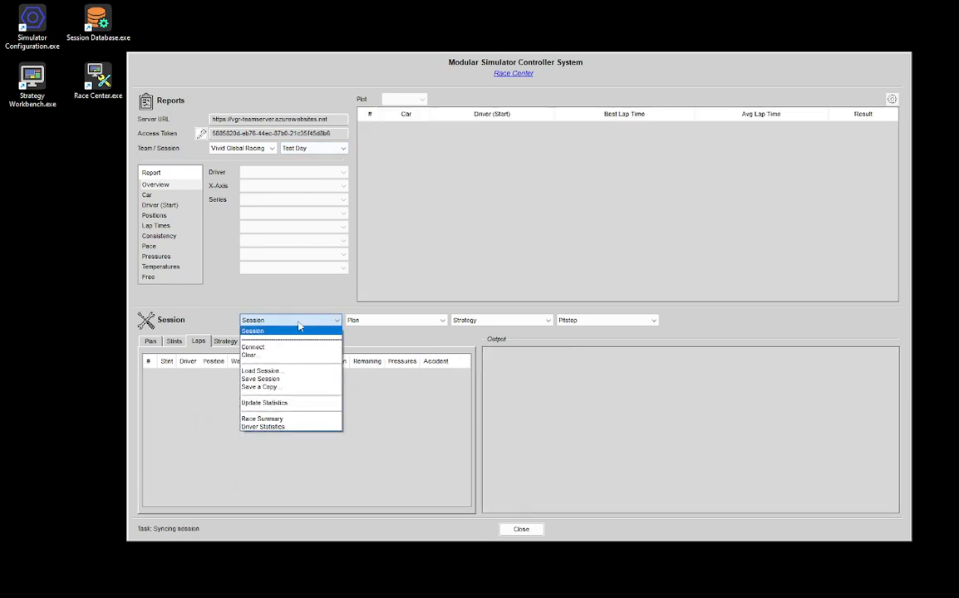
left_click(296, 357)
left_click(518, 343)
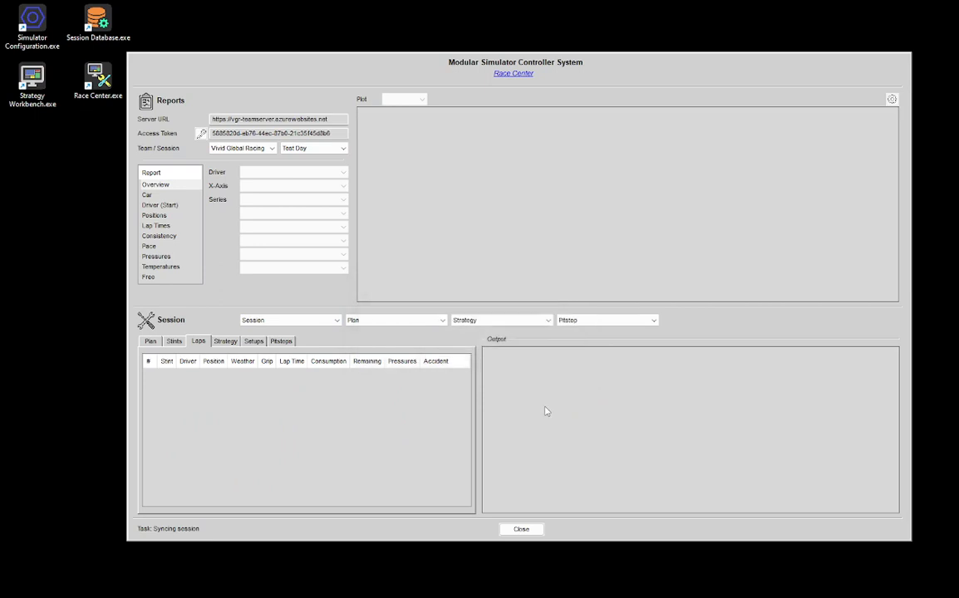
- Load the current race strategy and examine the drivers and lap times in its stint table
left_click(529, 329)
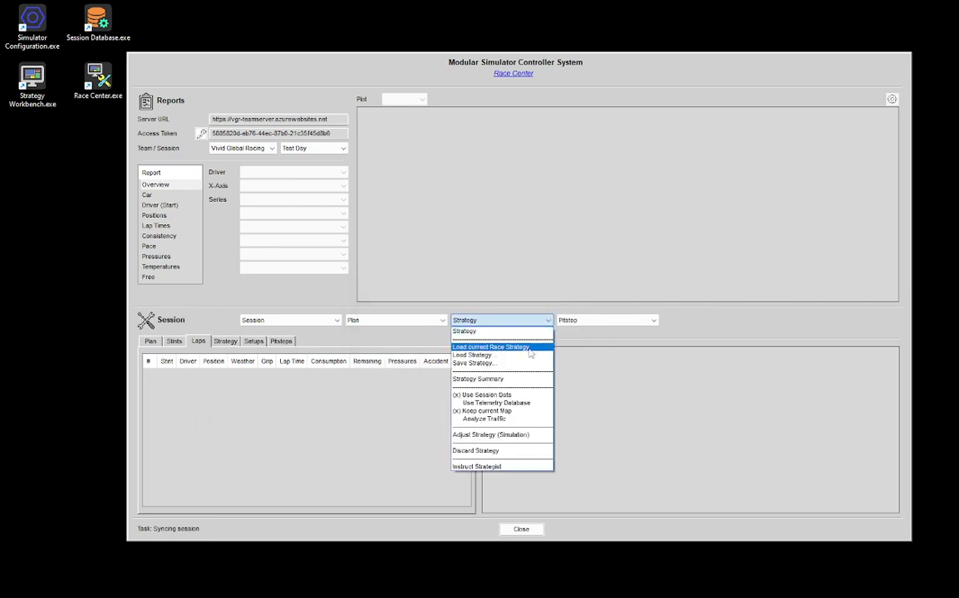
left_click(536, 345)
scroll(618, 453, "down", 4)
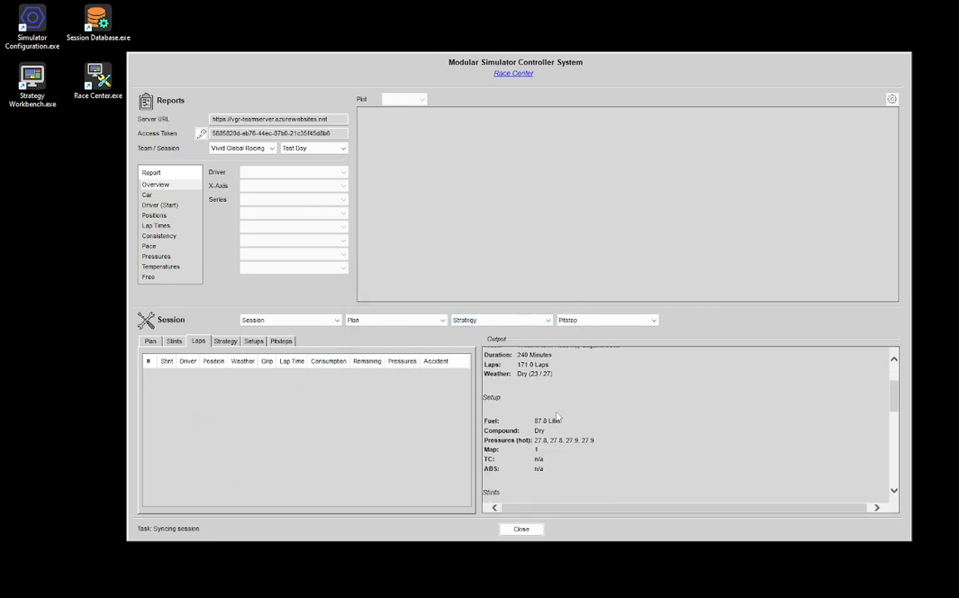
scroll(712, 492, "down", 3)
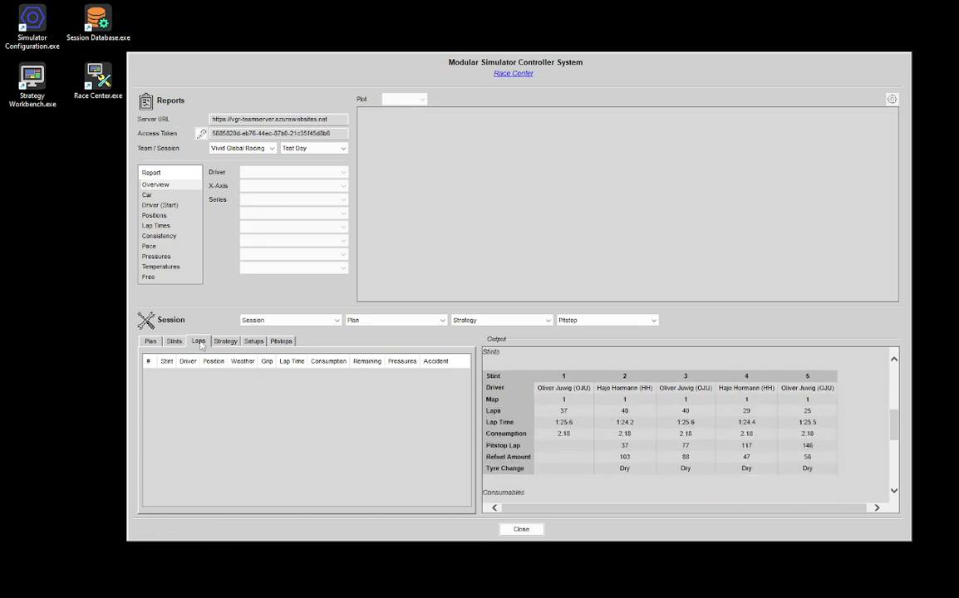
- Load the session plan from the strategy and display the driver choices for stint 2
left_click(150, 342)
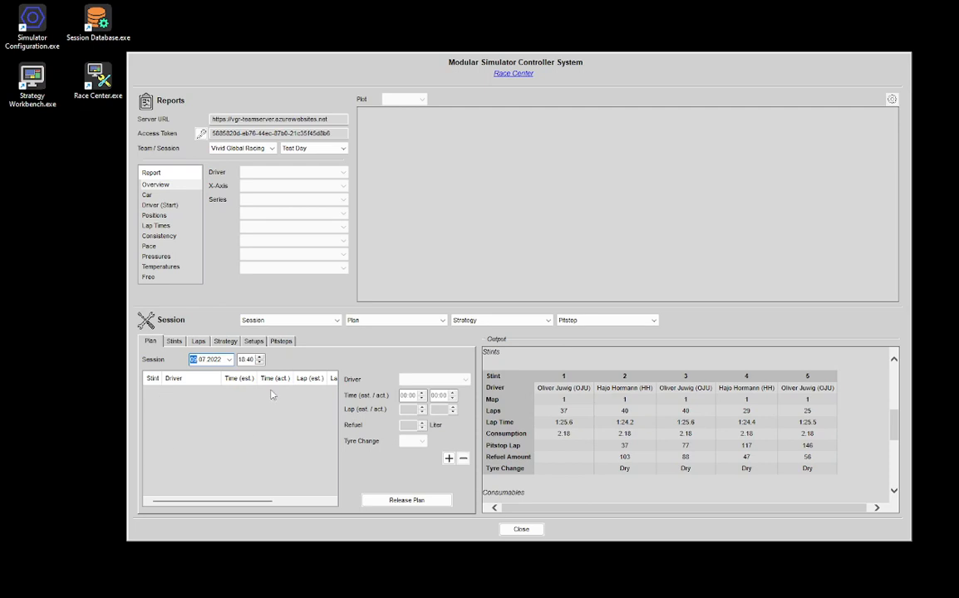
left_click(381, 323)
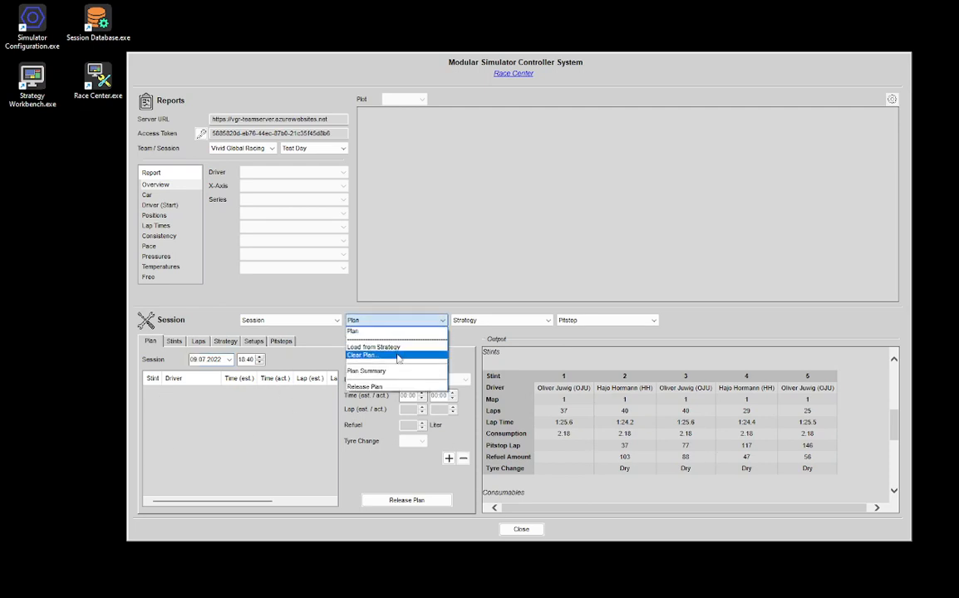
left_click(374, 347)
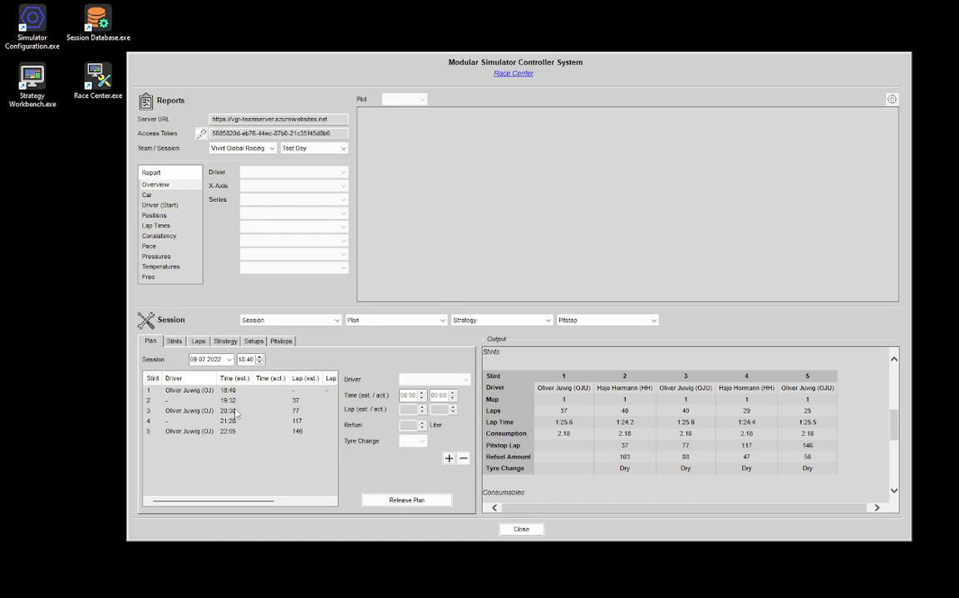
left_click(199, 400)
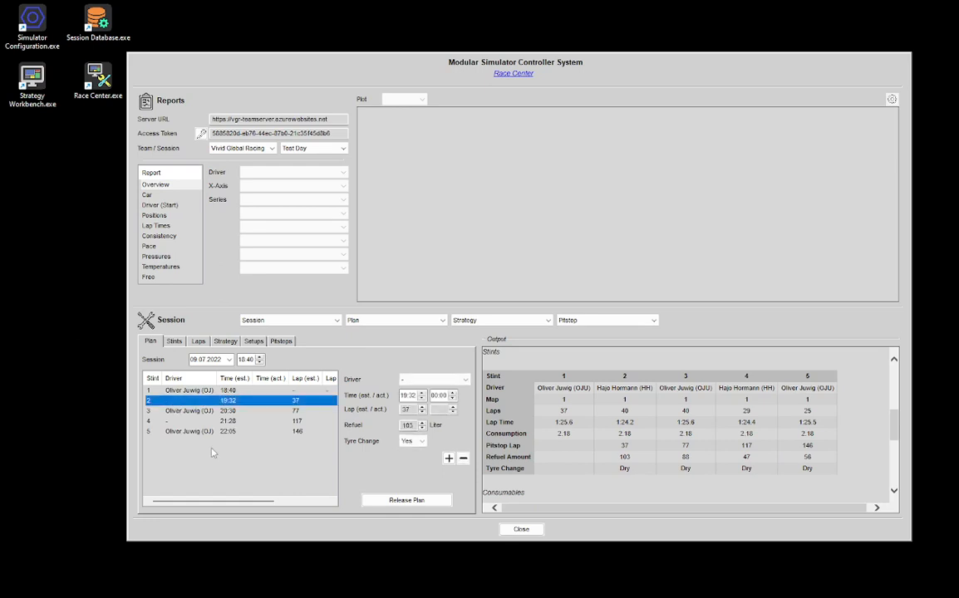
left_click(432, 380)
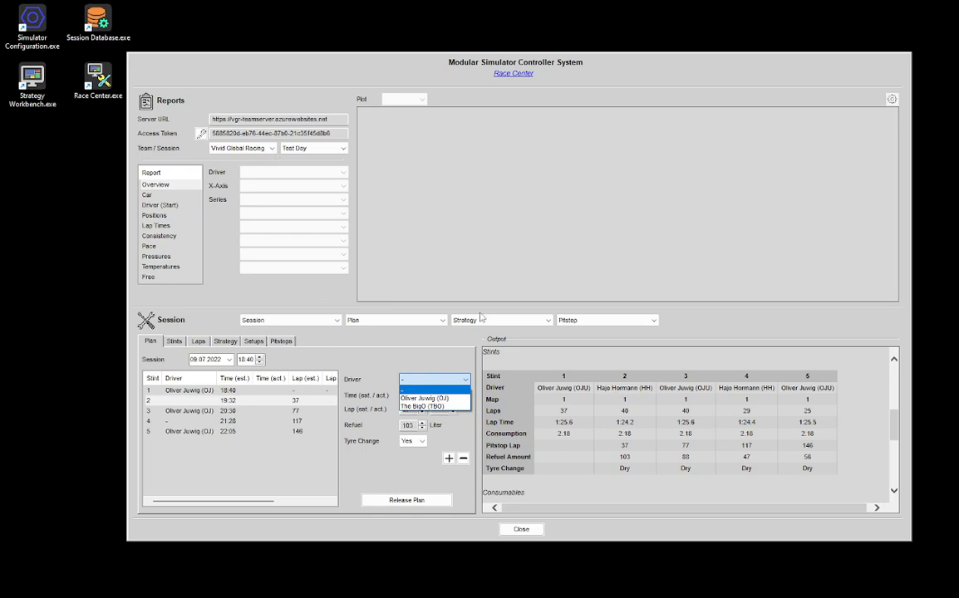
- Switch to the Vivid Global Racing team whose suffix begins with "Bla" and select its Test Day session
left_click(268, 152)
left_click(267, 150)
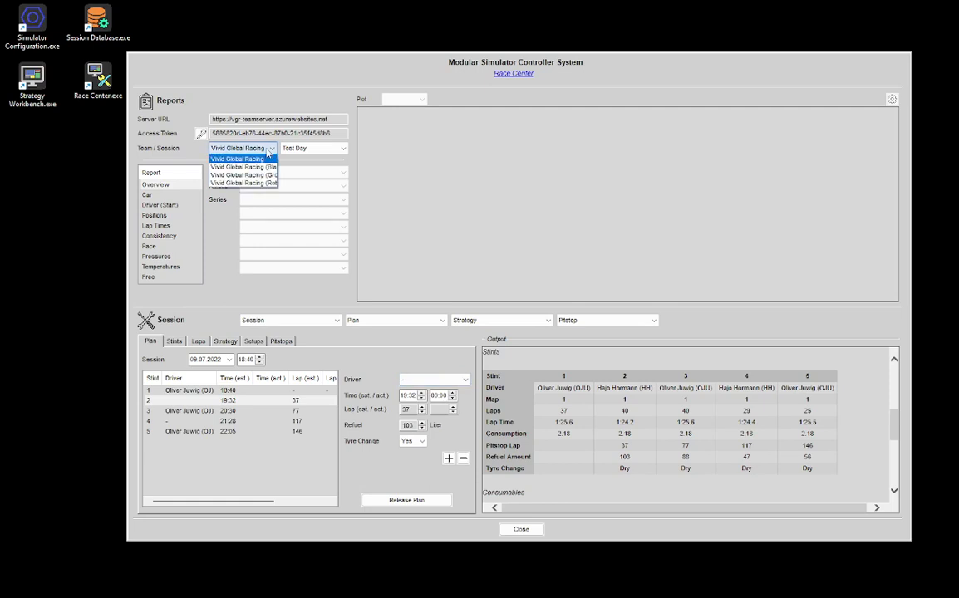
left_click(266, 167)
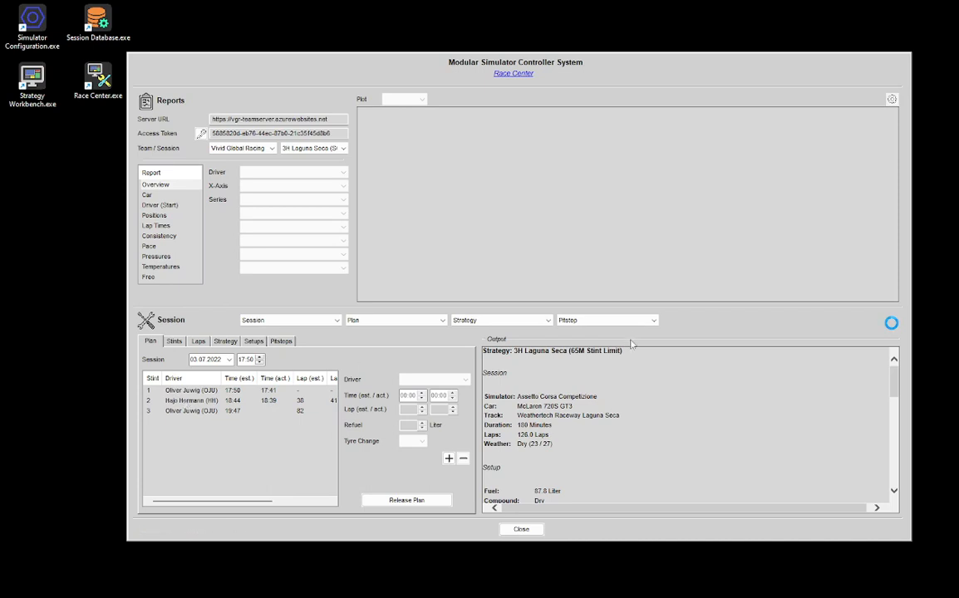
left_click(316, 148)
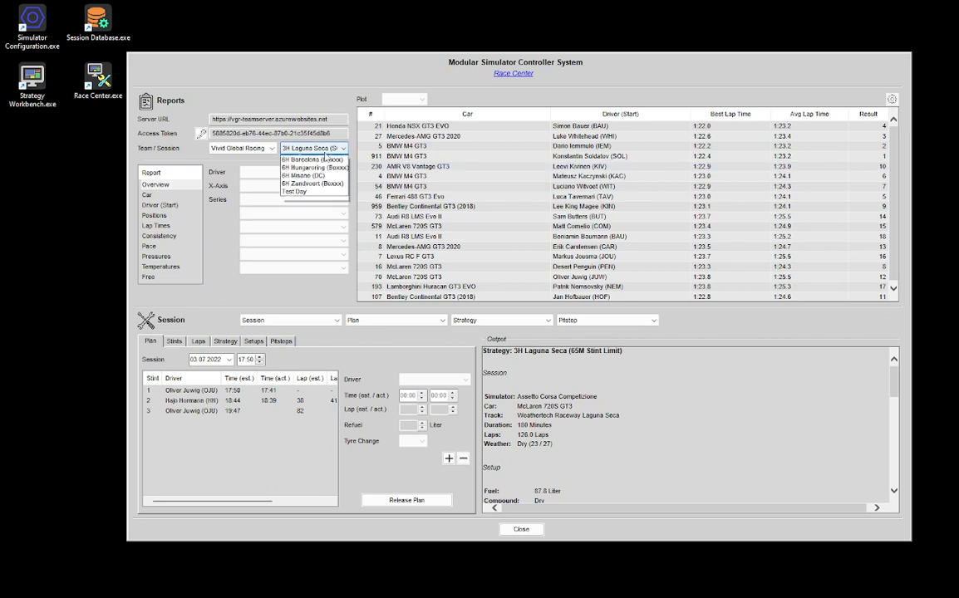
left_click(319, 200)
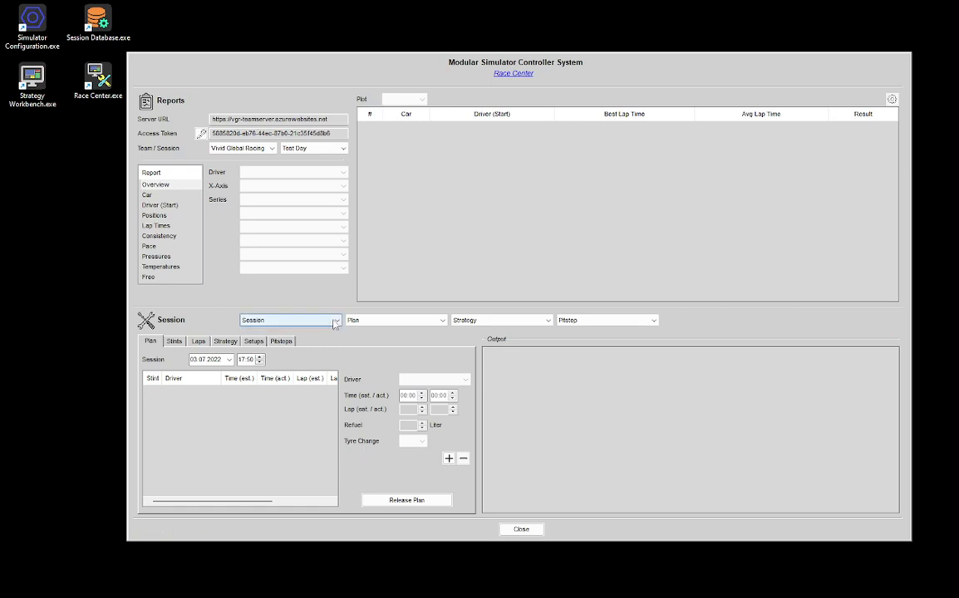
- Clear all data from this team's Test Day session and load the current race strategy into it
left_click(334, 322)
left_click(274, 352)
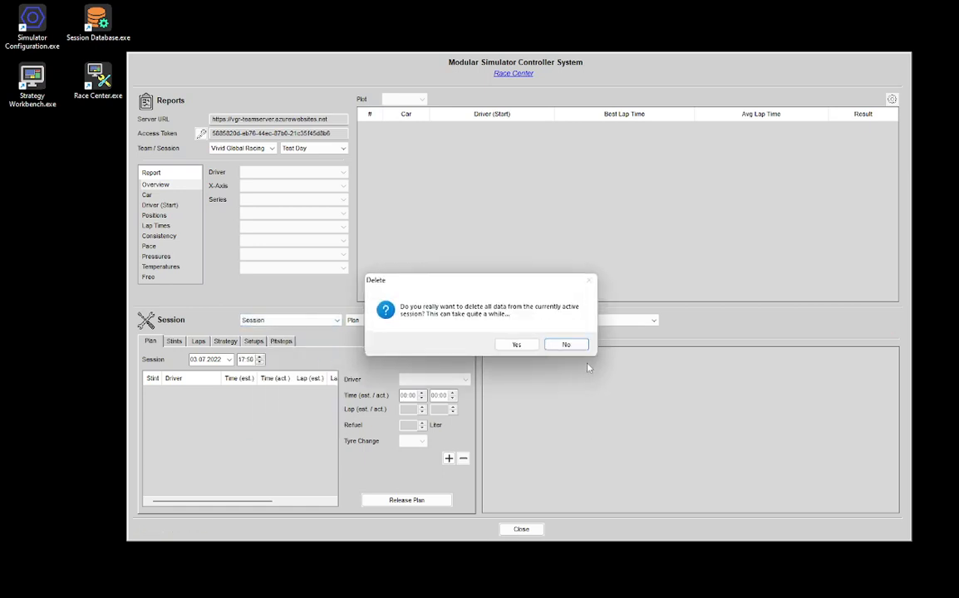
left_click(519, 345)
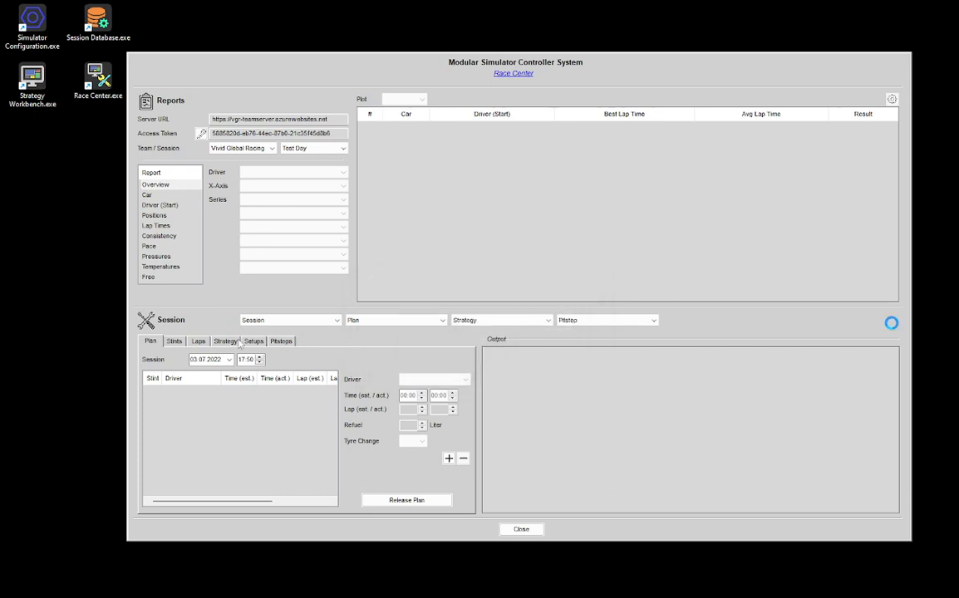
left_click(521, 321)
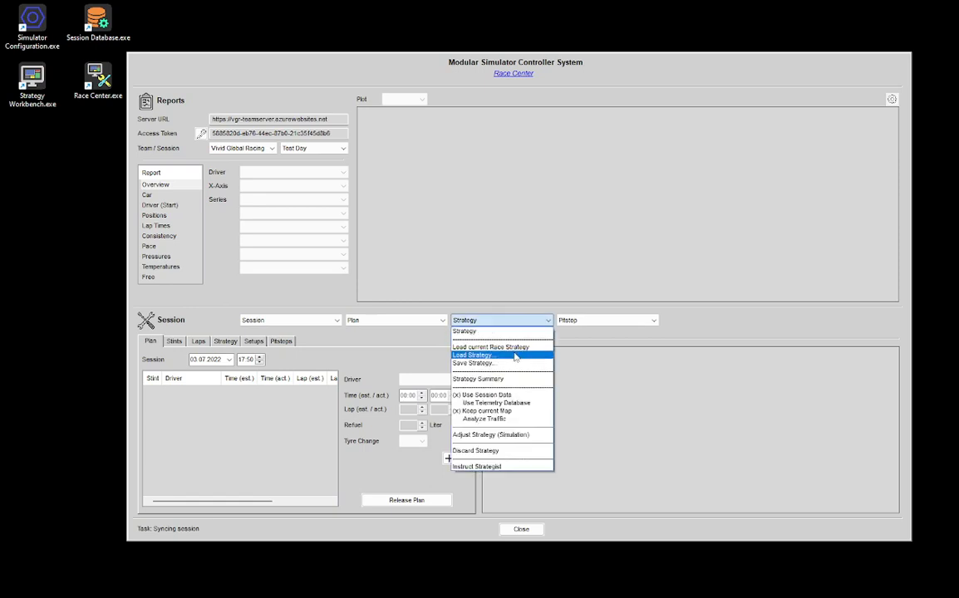
left_click(518, 349)
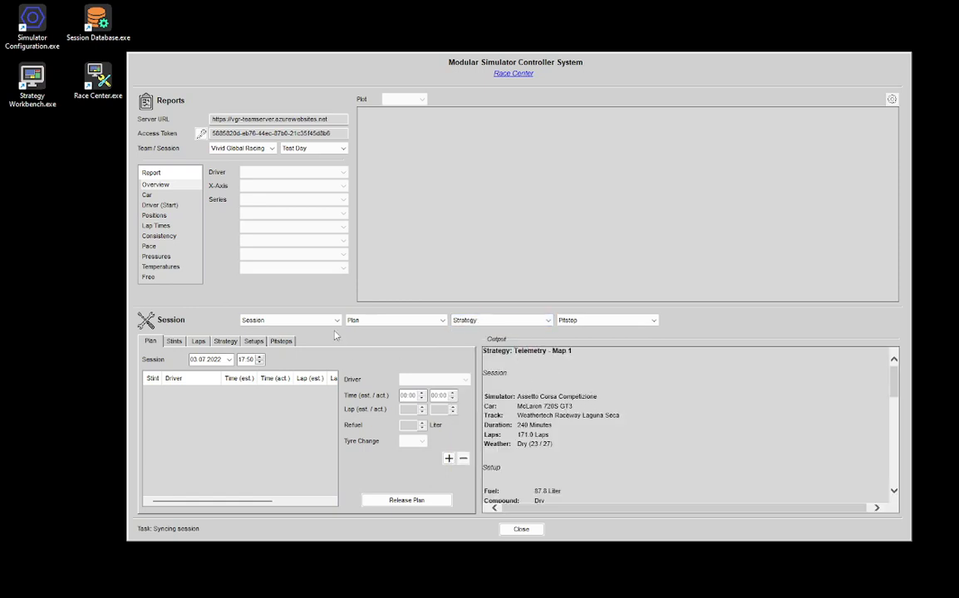
- Fill the session plan with stints from the loaded strategy and display the list of available teams
left_click(354, 320)
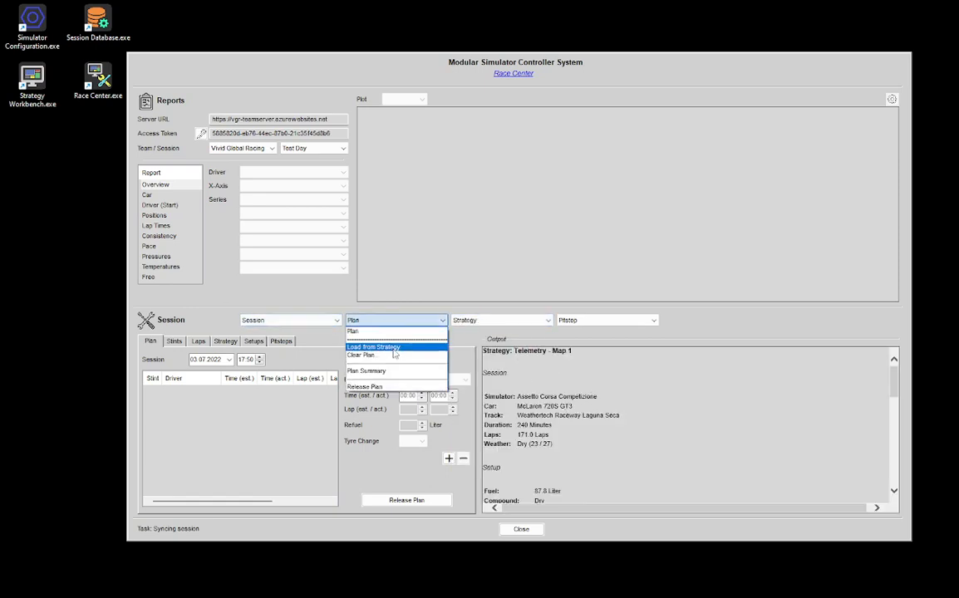
left_click(383, 344)
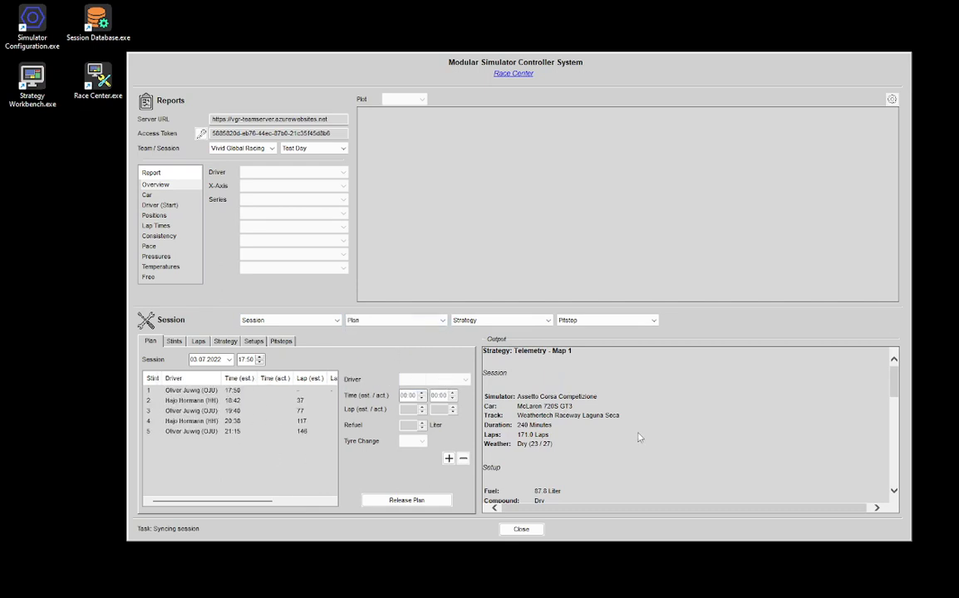
left_click(249, 147)
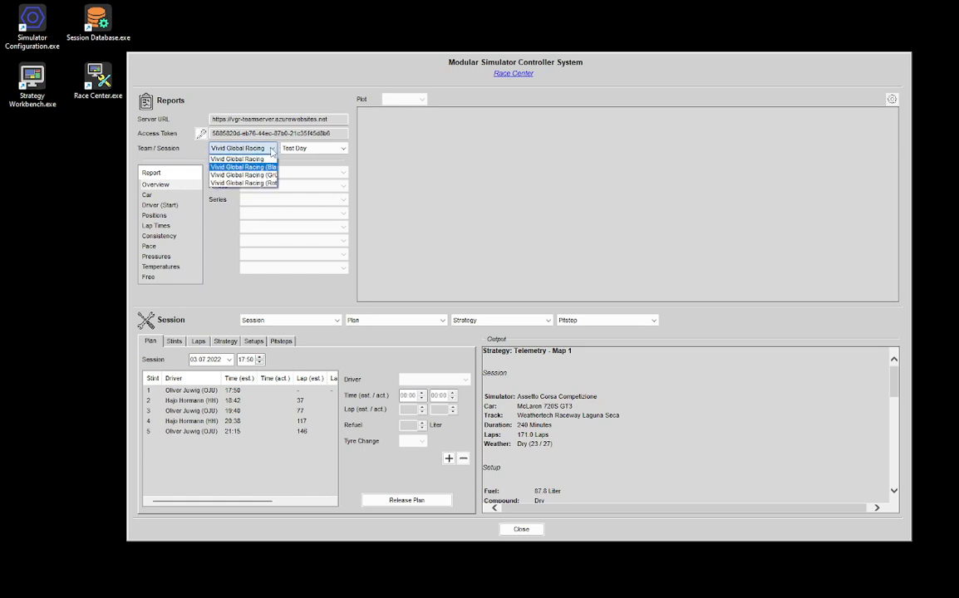
- Dismiss the team choices and examine the stint table in the strategy report
left_click(254, 147)
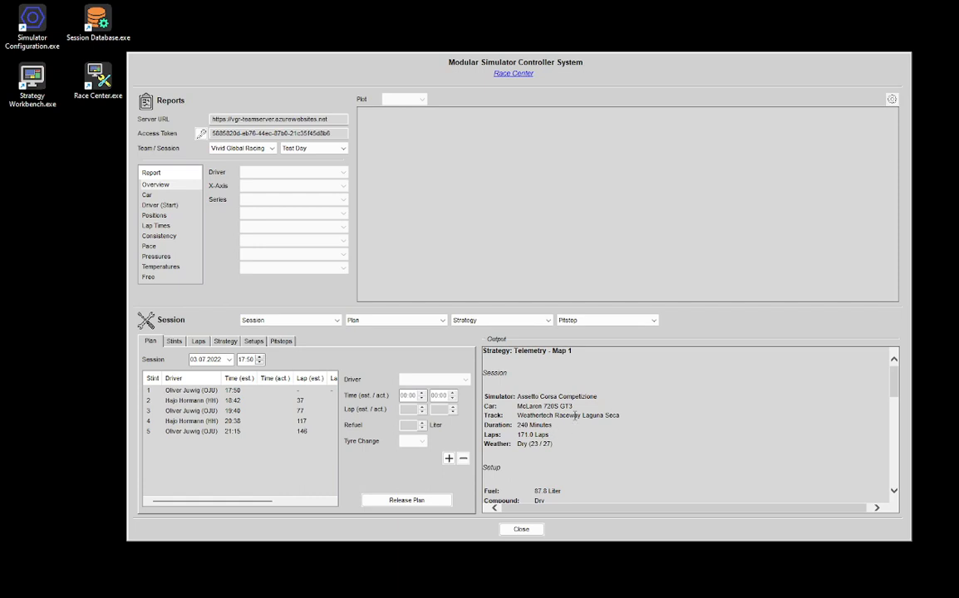
scroll(654, 477, "down", 10)
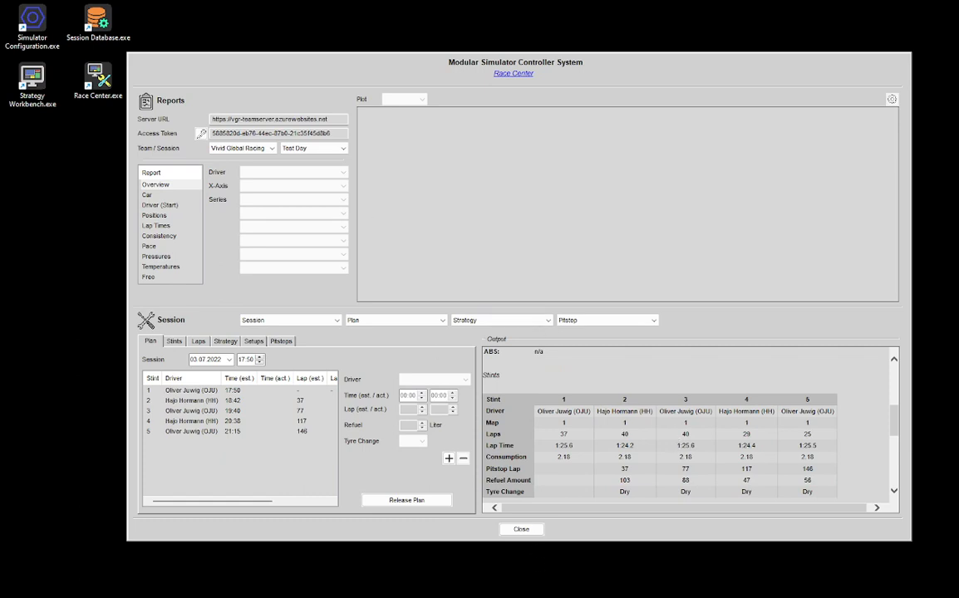
- Switch to Session Database, get Race Center out of the way, and select Assetto Corsa Competizione as the simulator
double_click(93, 13)
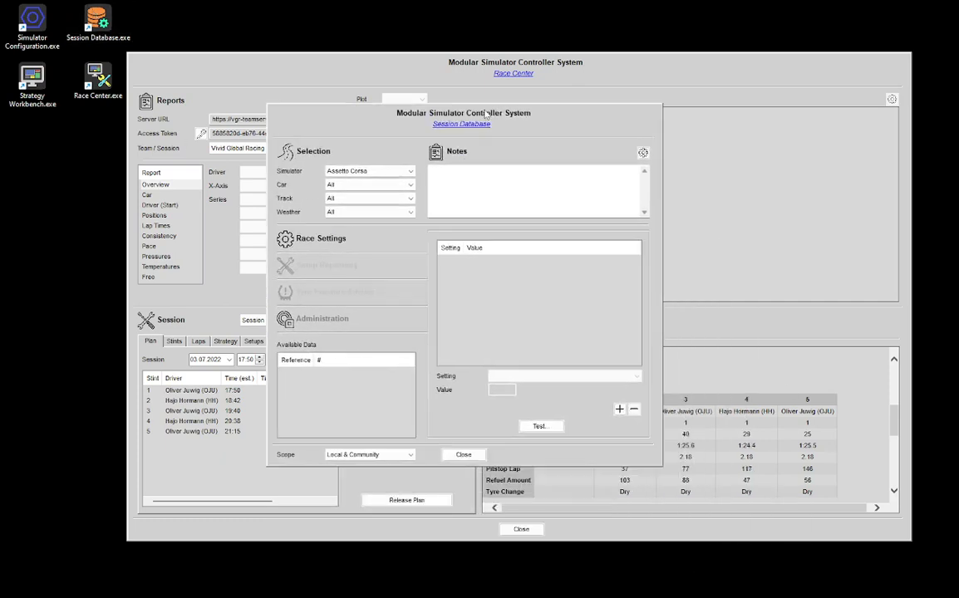
left_click(516, 62)
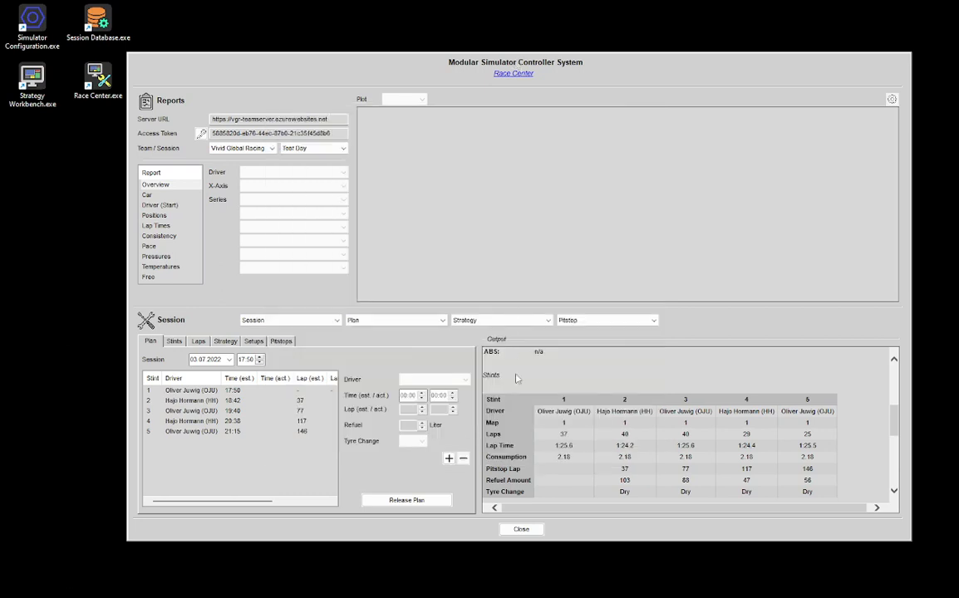
left_click_drag(447, 74, 477, 597)
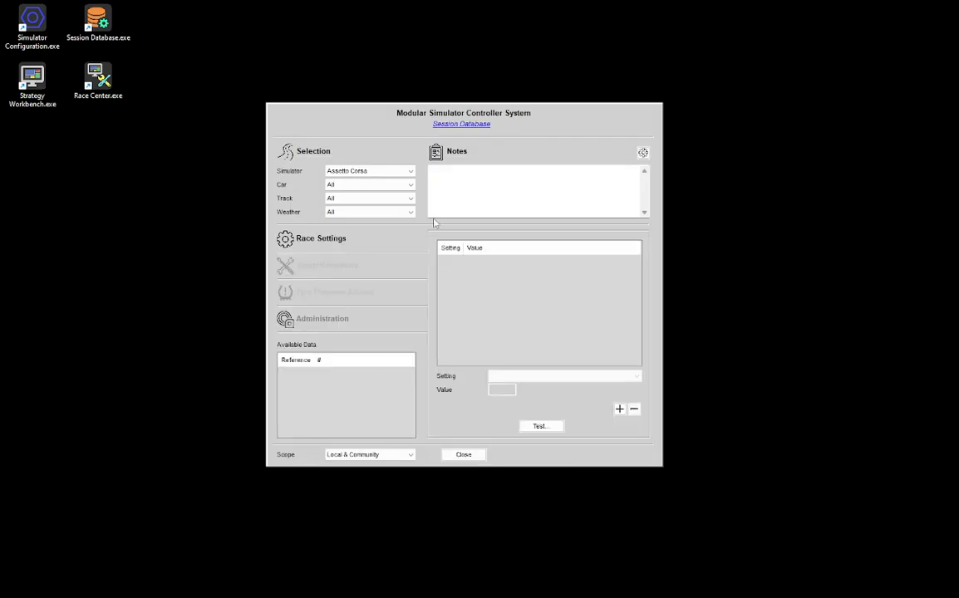
left_click(385, 172)
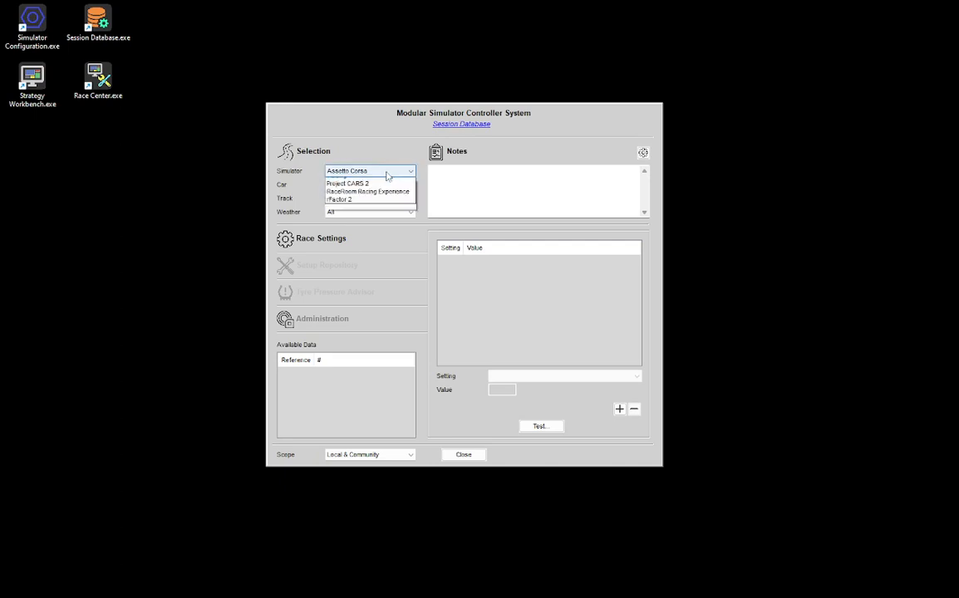
left_click(339, 133)
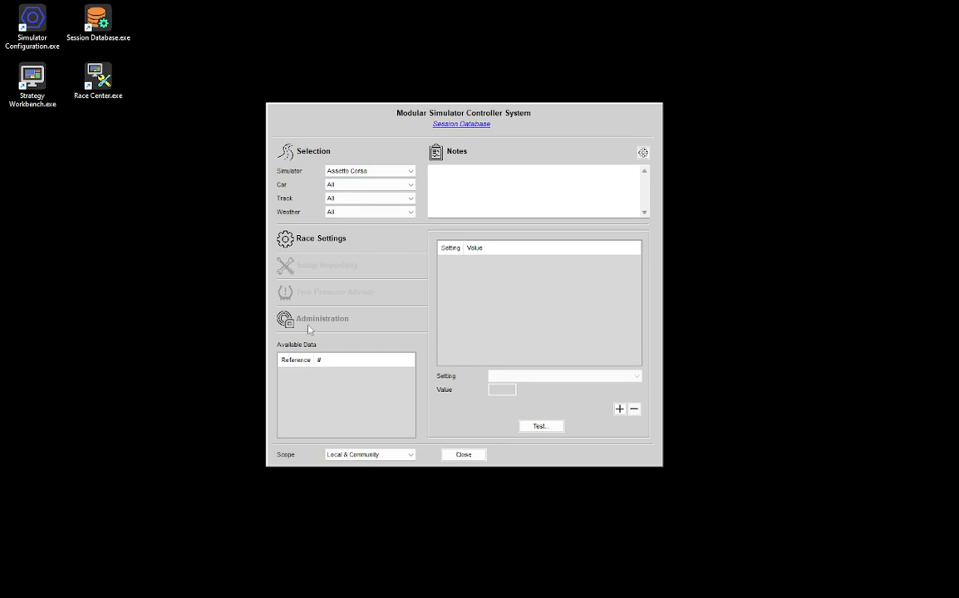
left_click(384, 171)
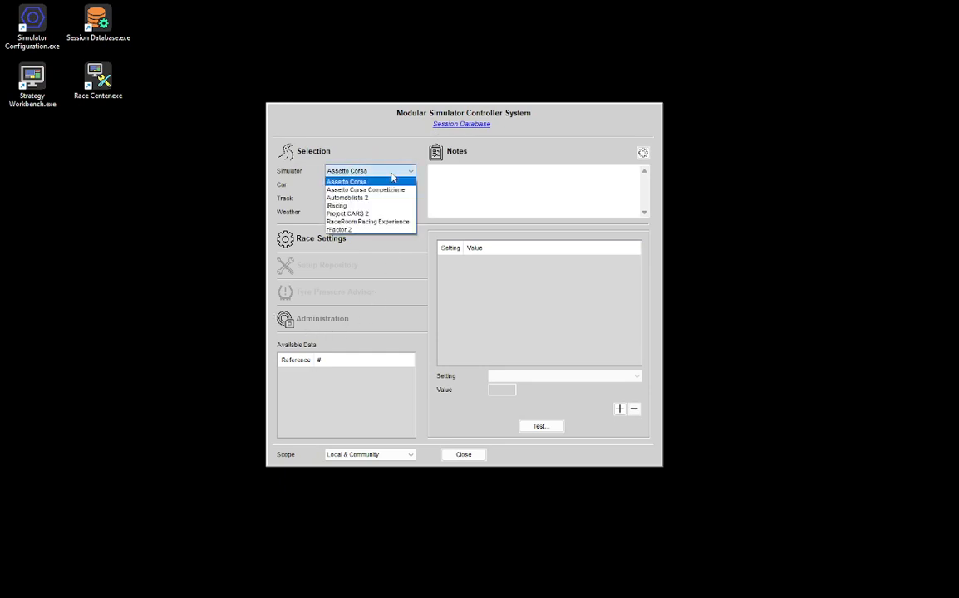
left_click(383, 190)
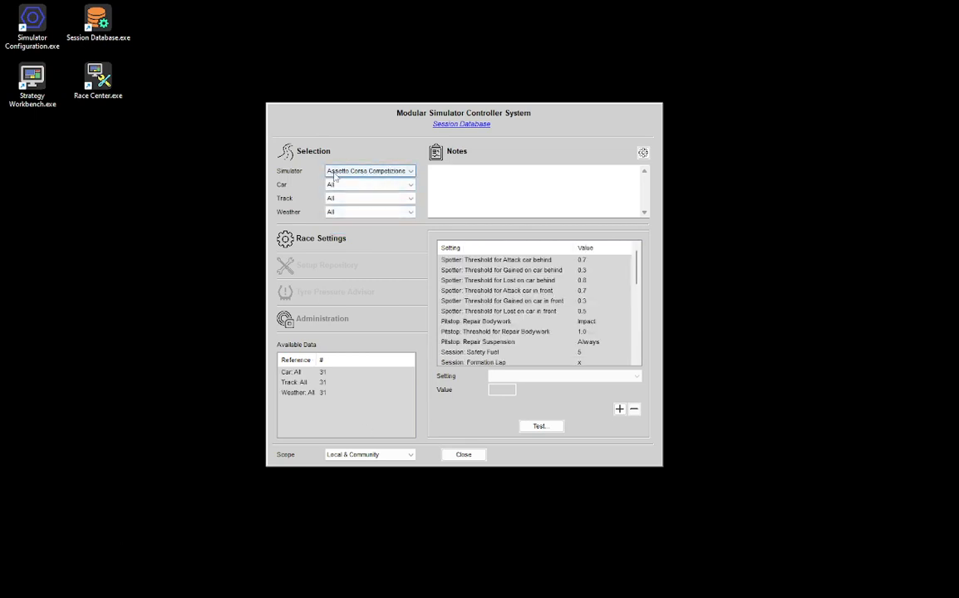
- Open the database administration and examine the stored data sets for all cars and tracks, including their drivers
left_click(315, 321)
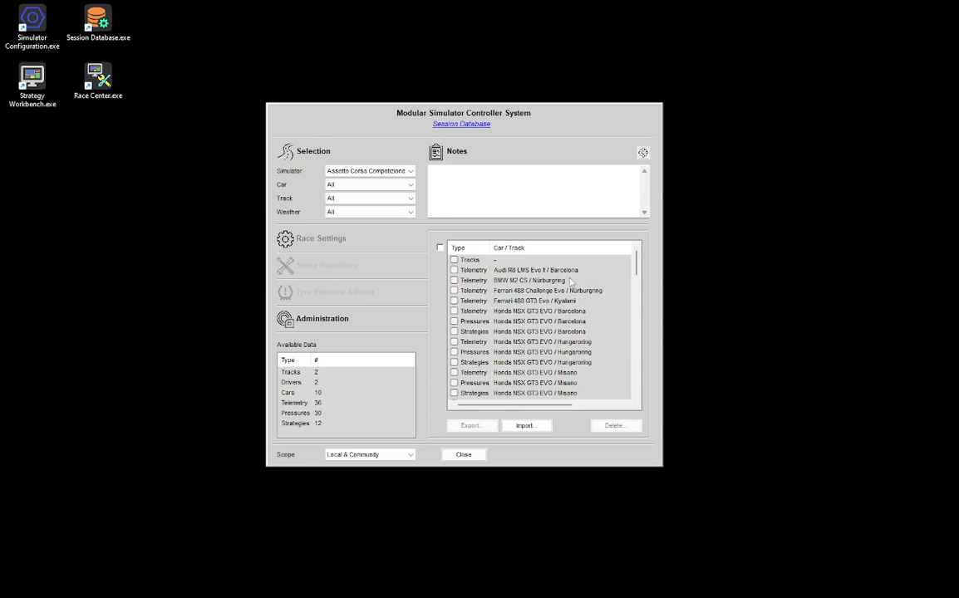
scroll(548, 395, "right", 5)
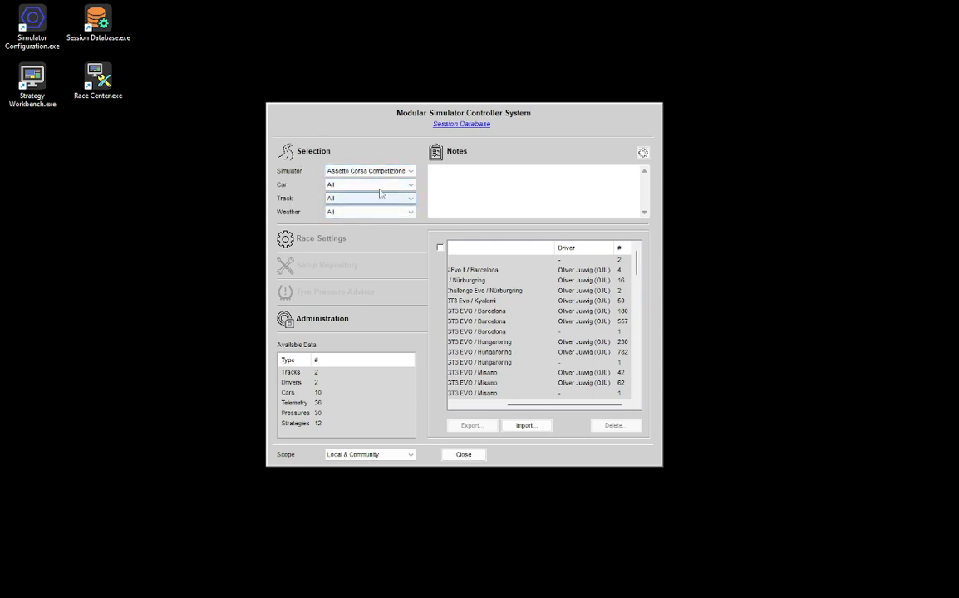
left_click_drag(517, 406, 451, 417)
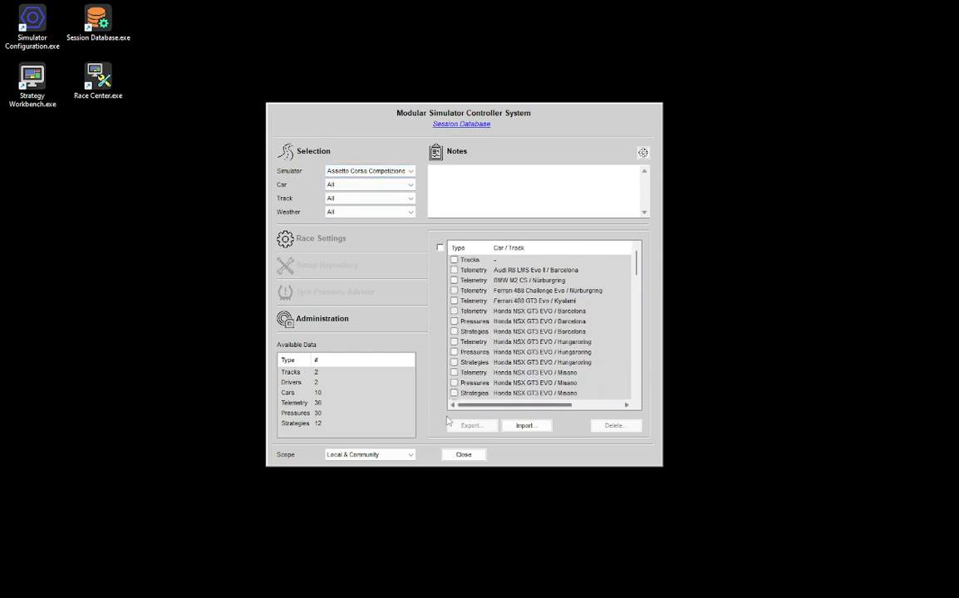
scroll(529, 258, "down", 1)
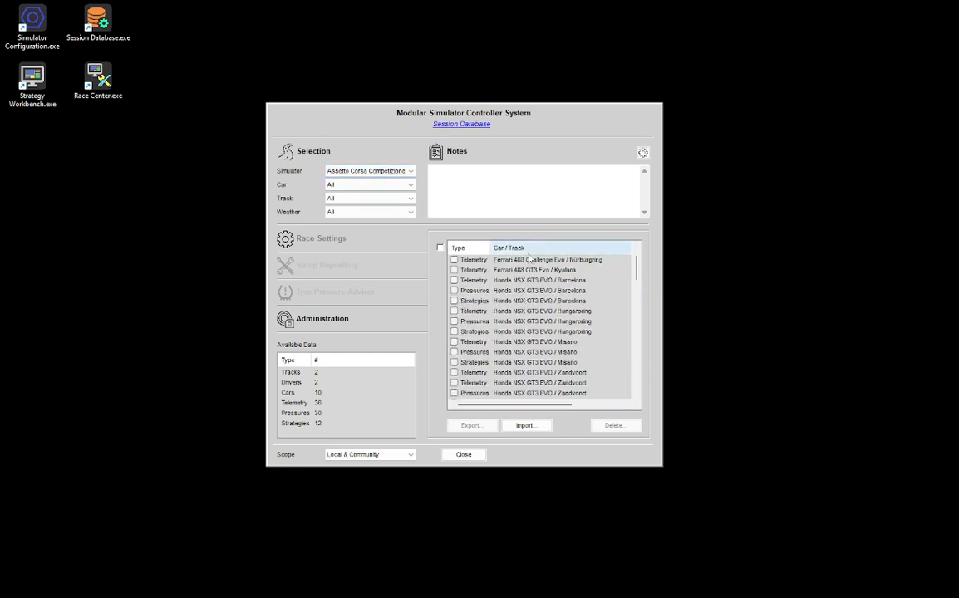
scroll(541, 301, "down", 10)
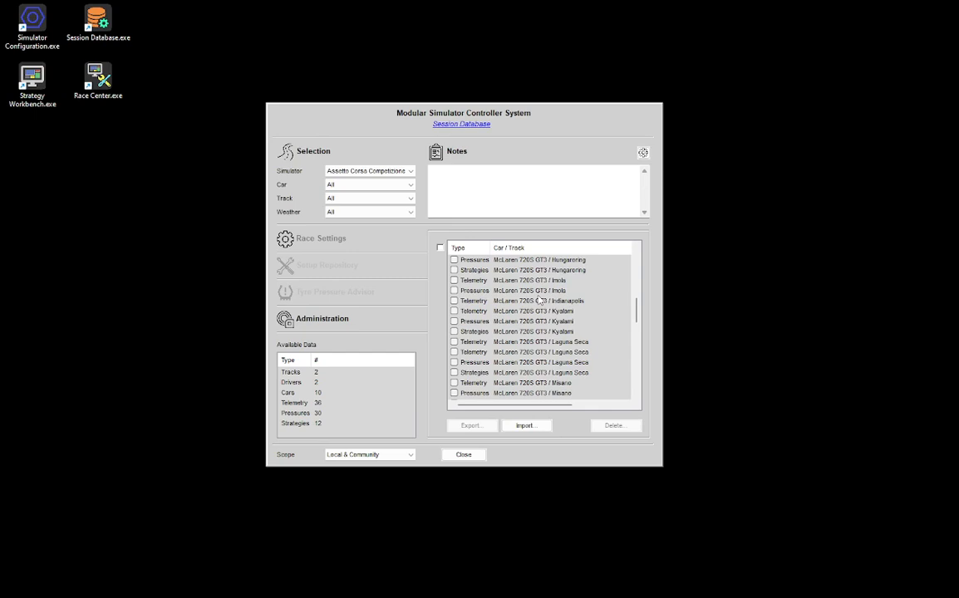
scroll(541, 301, "down", 9)
scroll(549, 352, "up", 3)
scroll(550, 352, "up", 13)
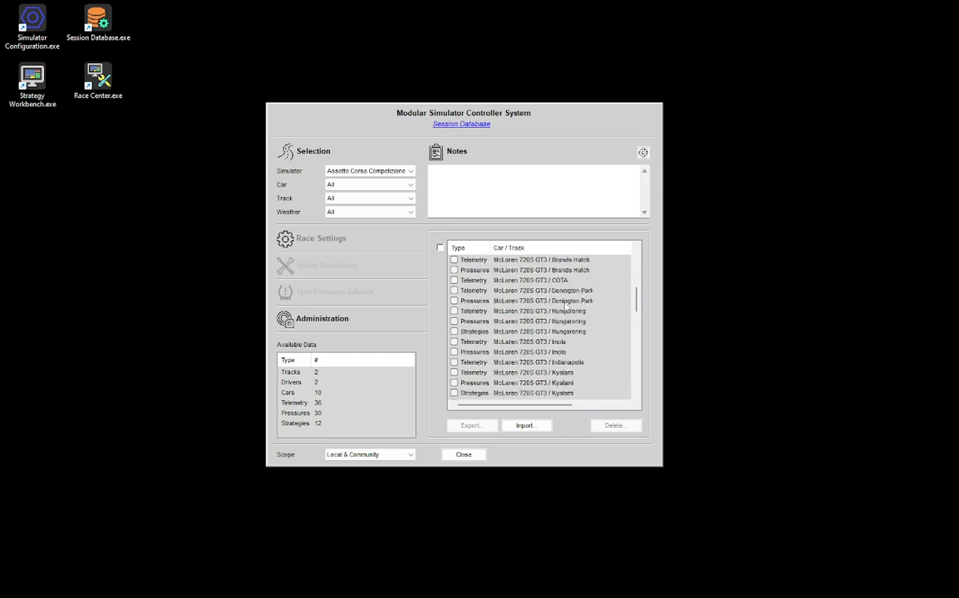
scroll(572, 296, "up", 5)
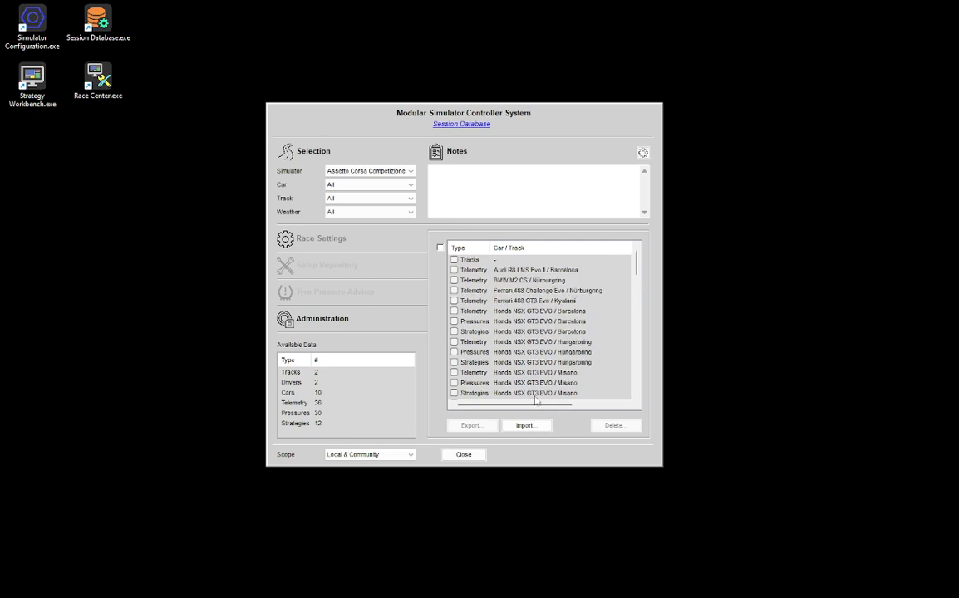
- Restrict the stored data to the Porsche 992 GT3 Cup and examine the driver assigned to each data set
left_click(367, 185)
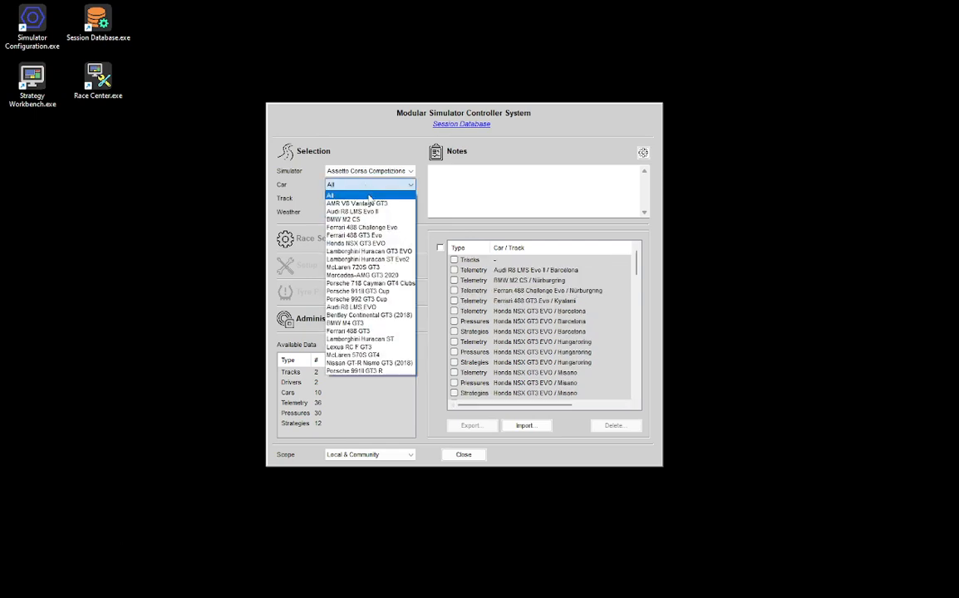
left_click(393, 375)
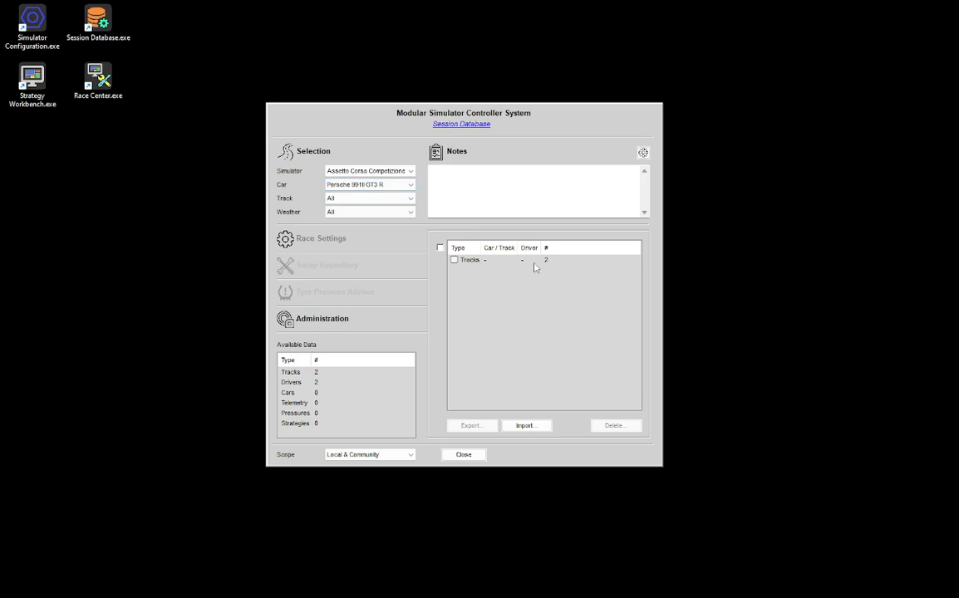
left_click(375, 187)
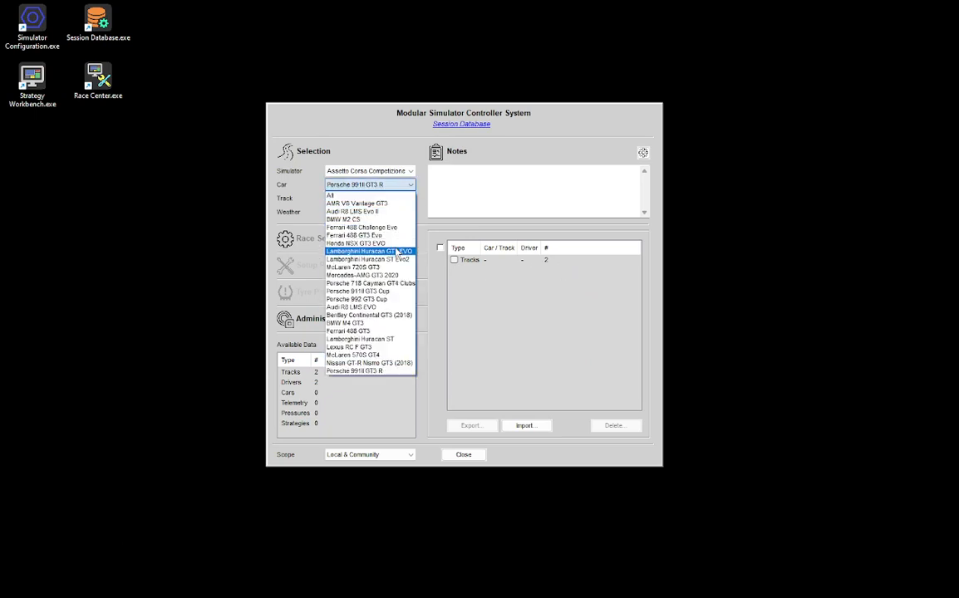
left_click(405, 300)
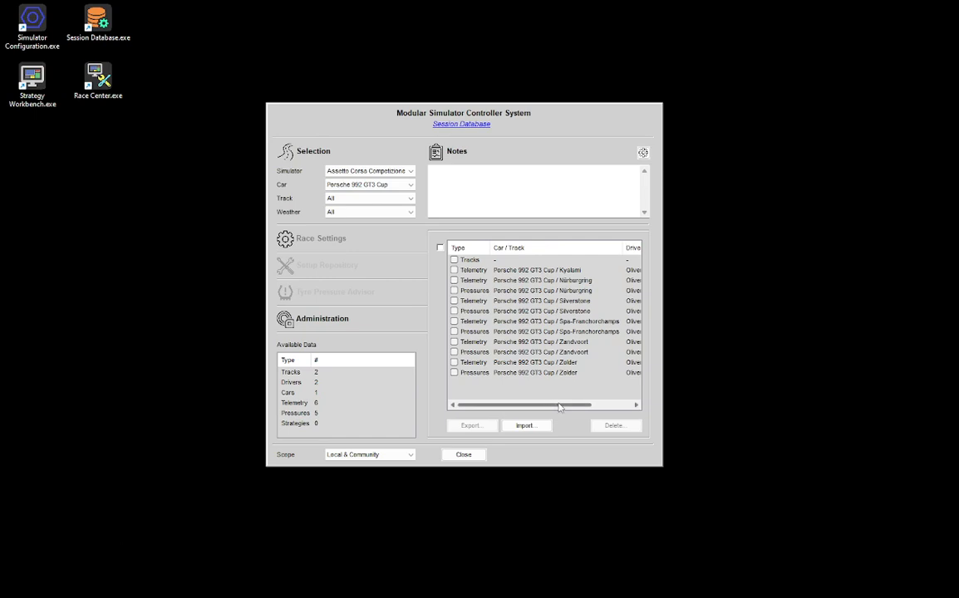
left_click_drag(557, 405, 600, 405)
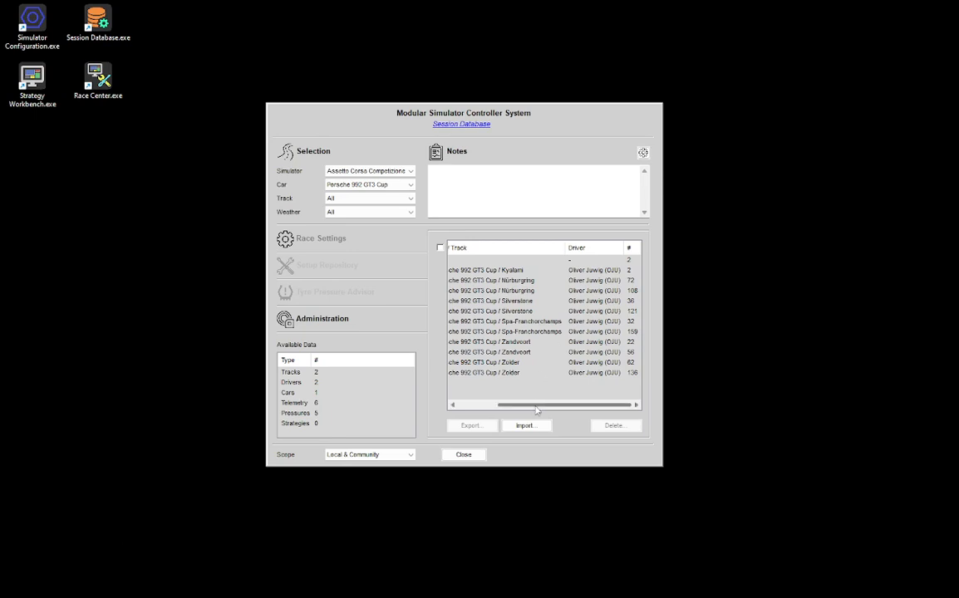
left_click_drag(537, 407, 476, 402)
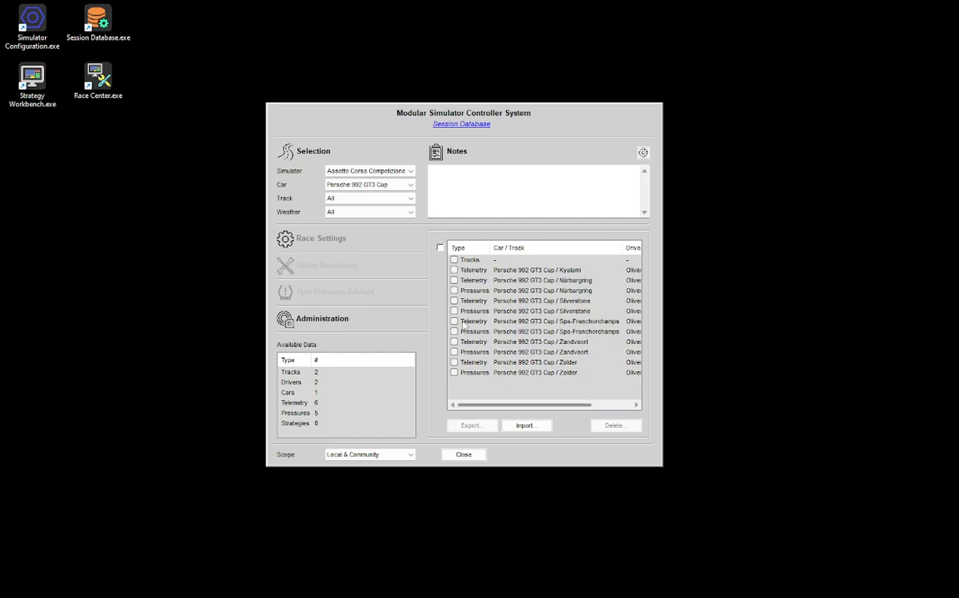
- Mark the Porsche 992 GT3 Cup telemetry and pressures data for Spa-Franchorchamps and export both to the Desktop folder
left_click(454, 320)
mouse_move(488, 403)
left_mouse_down()
mouse_move(527, 407)
mouse_move(488, 406)
left_mouse_up()
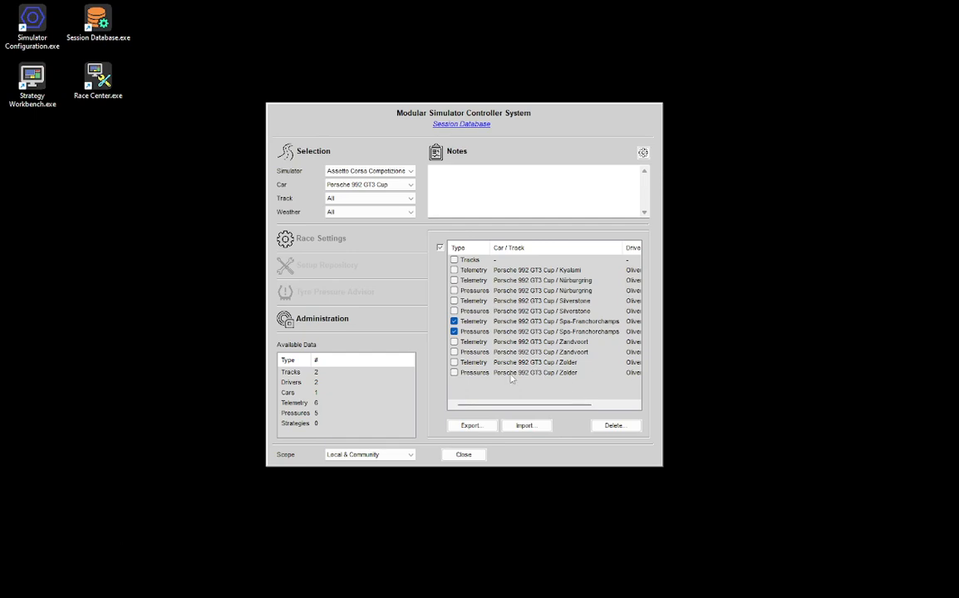
left_click(472, 426)
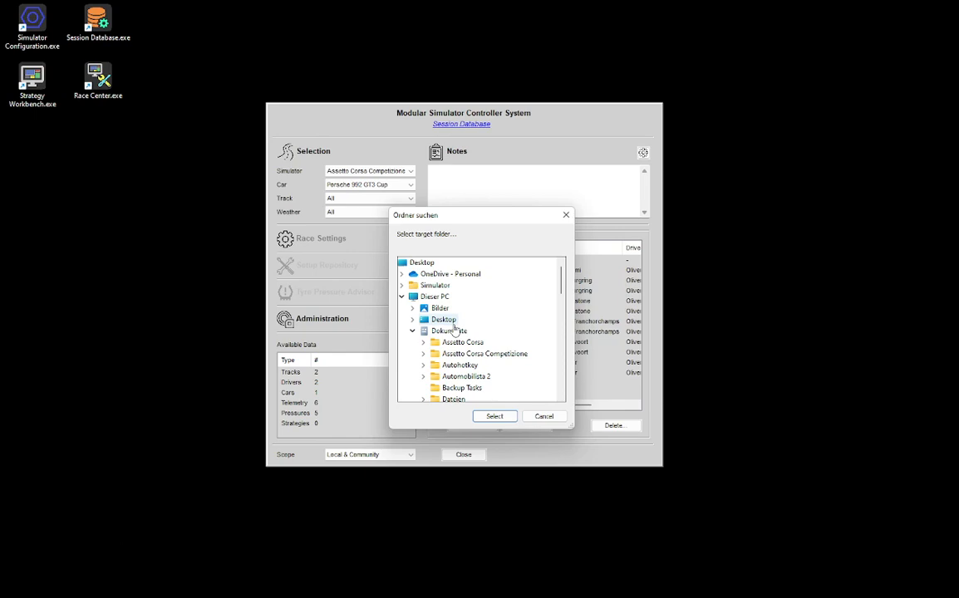
left_click(446, 322)
left_click(490, 417)
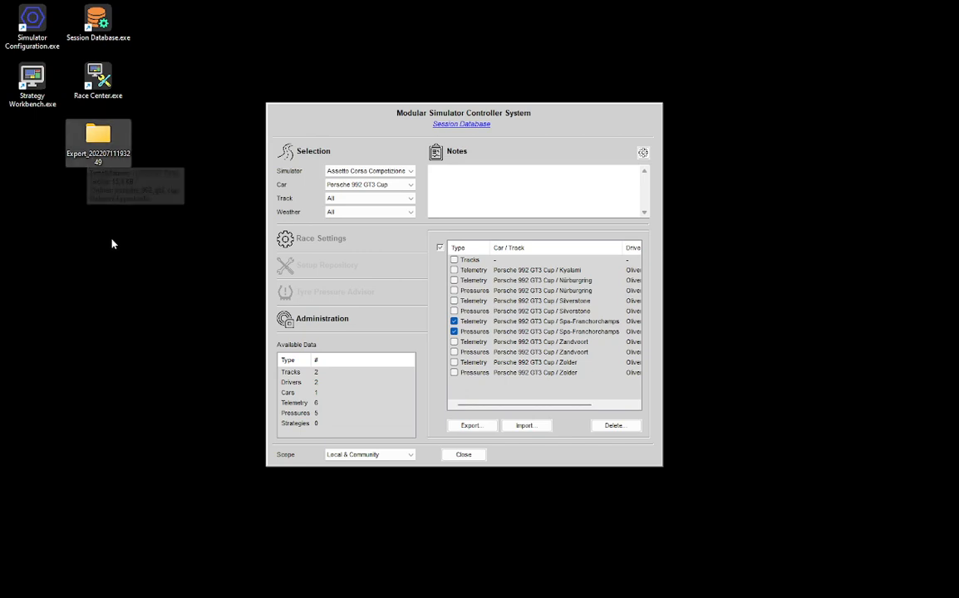
- Inspect the exported CSV files in the export folder's porsche_992_gt3_cup/Spa subfolder and close the folder window
left_click(234, 442)
left_click_drag(457, 597, 279, 85)
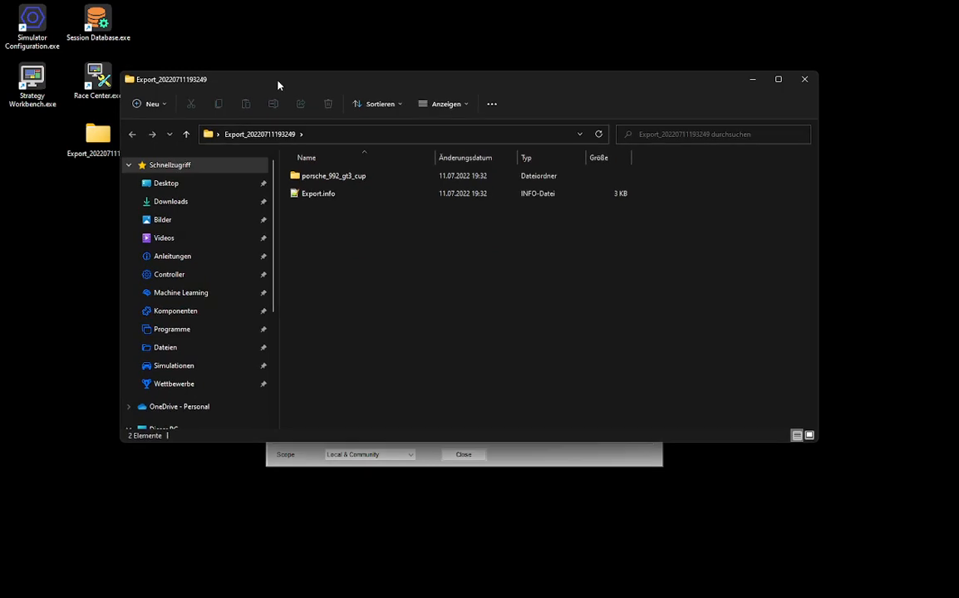
left_click(337, 183)
double_click(337, 182)
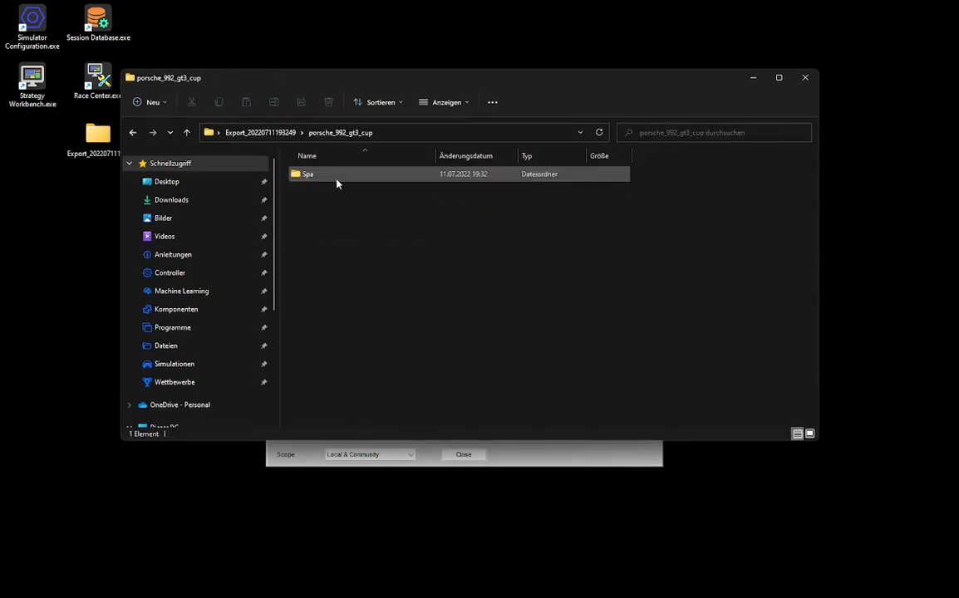
double_click(337, 182)
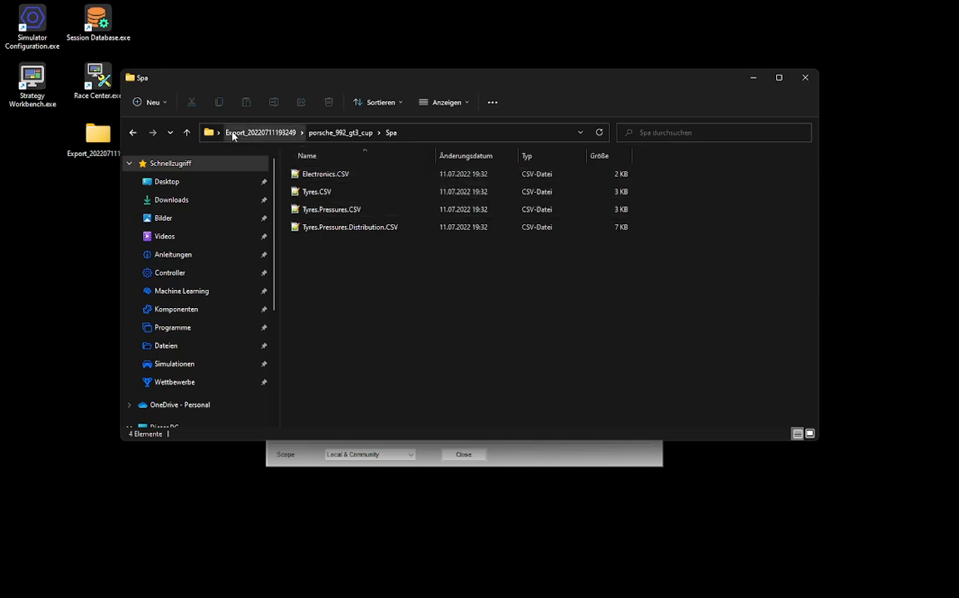
left_click_drag(655, 87, 731, 320)
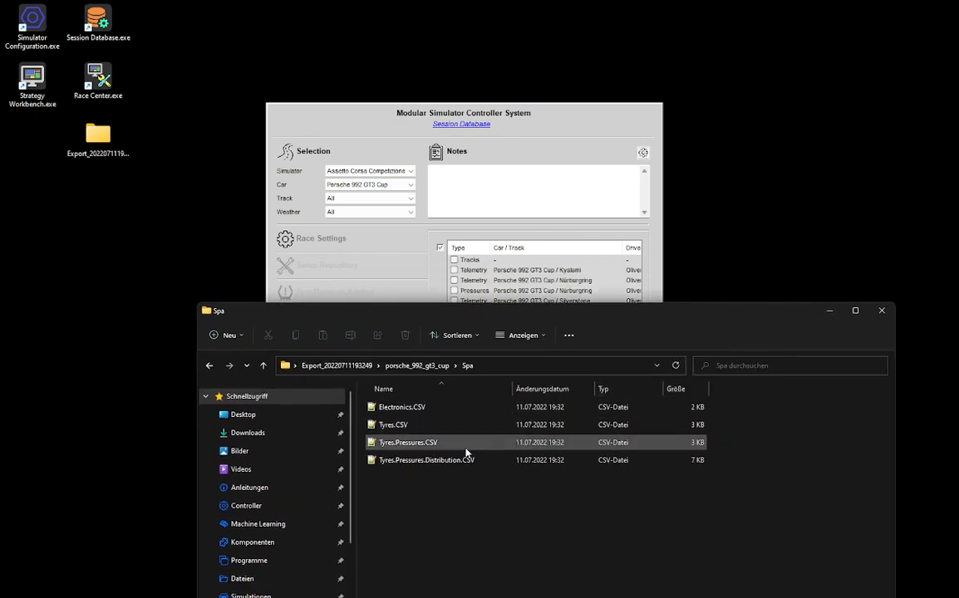
left_click_drag(745, 321, 740, 218)
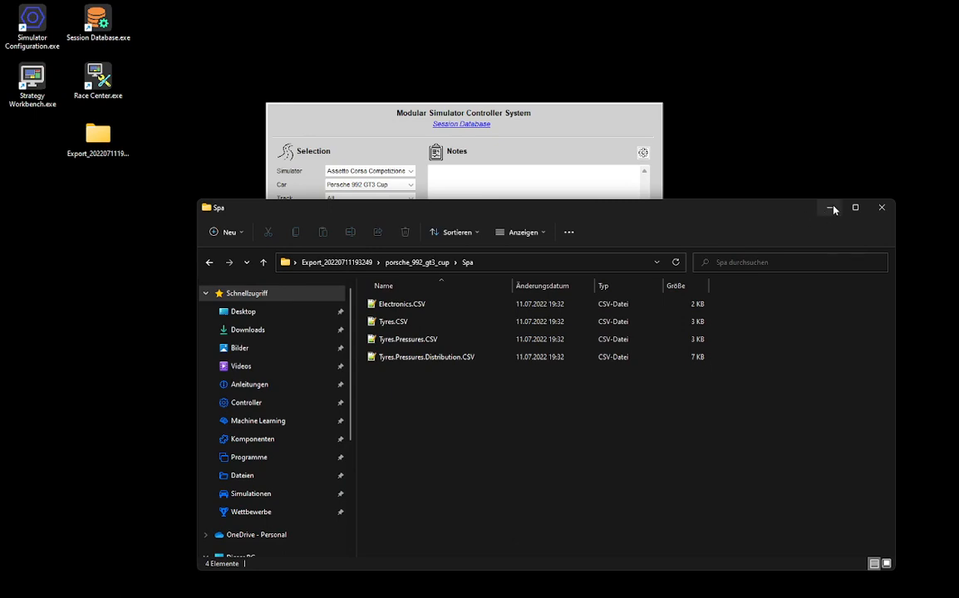
left_click(884, 210)
- Examine the driver column for the two marked Spa-Franchorchamps data sets
left_click_drag(586, 405, 636, 411)
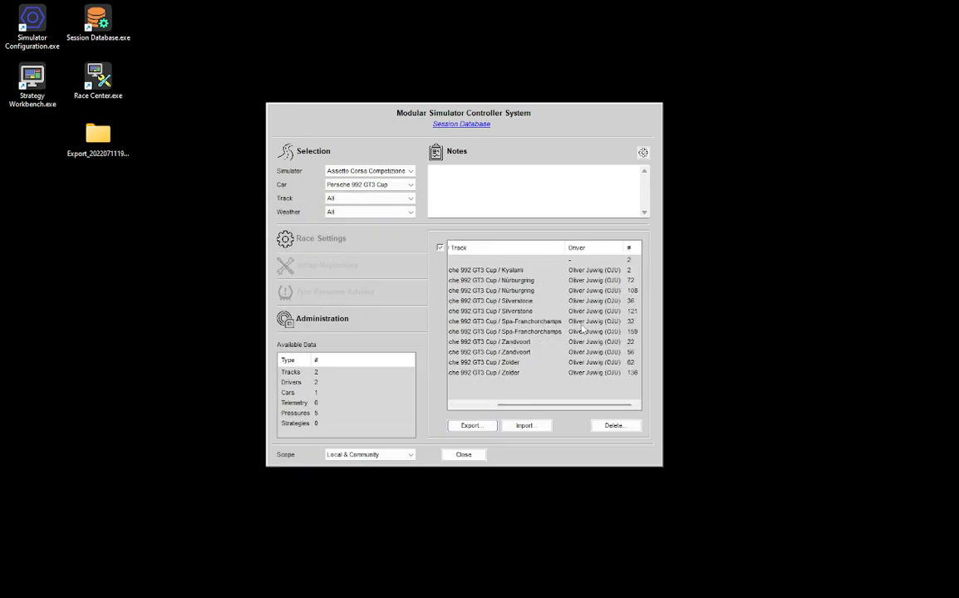
left_click_drag(540, 407, 475, 409)
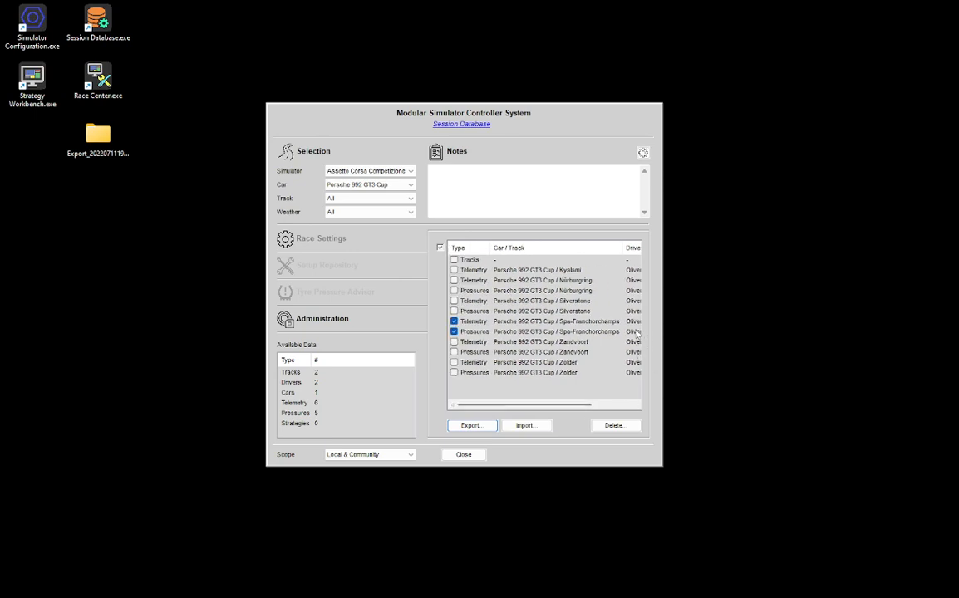
left_click_drag(580, 406, 610, 406)
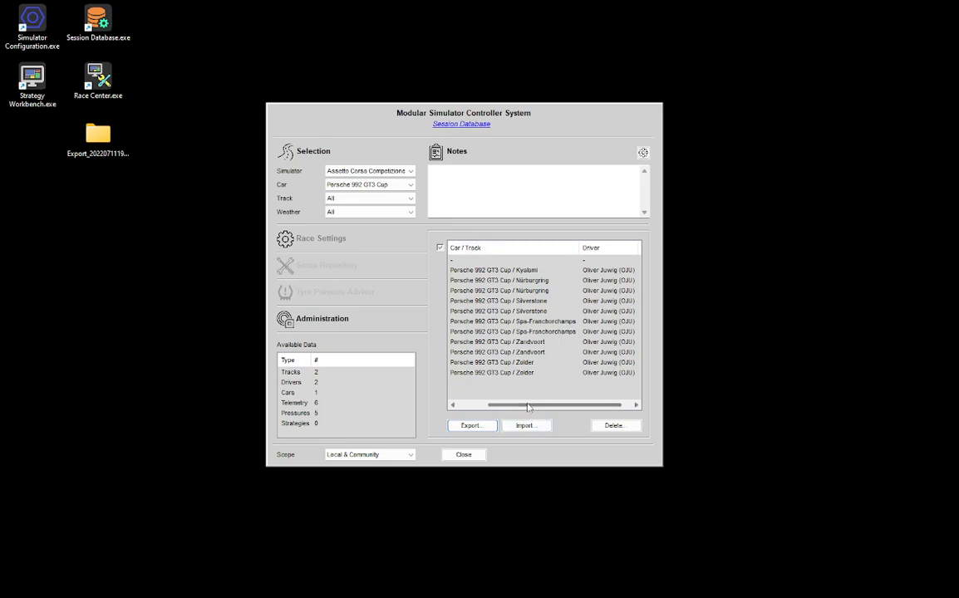
left_click_drag(527, 406, 489, 405)
- Show the Assetto Corsa Competizione data for all cars, mark every data set and export them to the Desktop folder
left_click(359, 172)
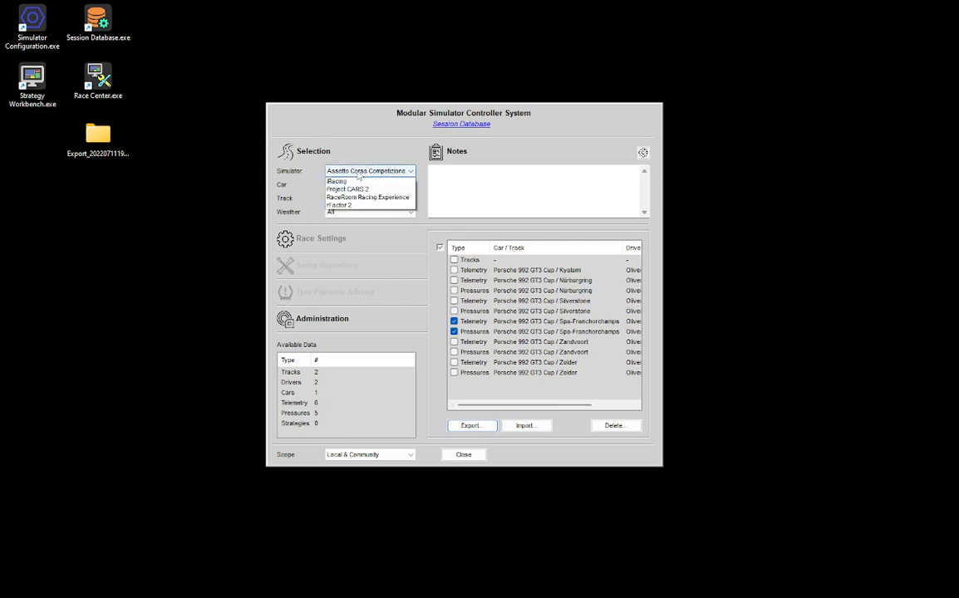
left_click(359, 188)
left_click(368, 185)
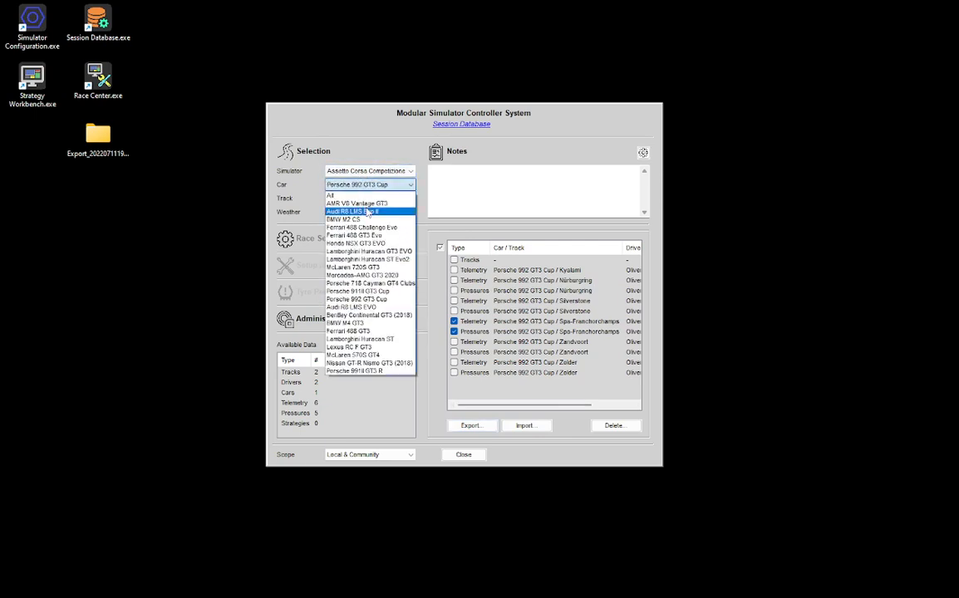
left_click(341, 195)
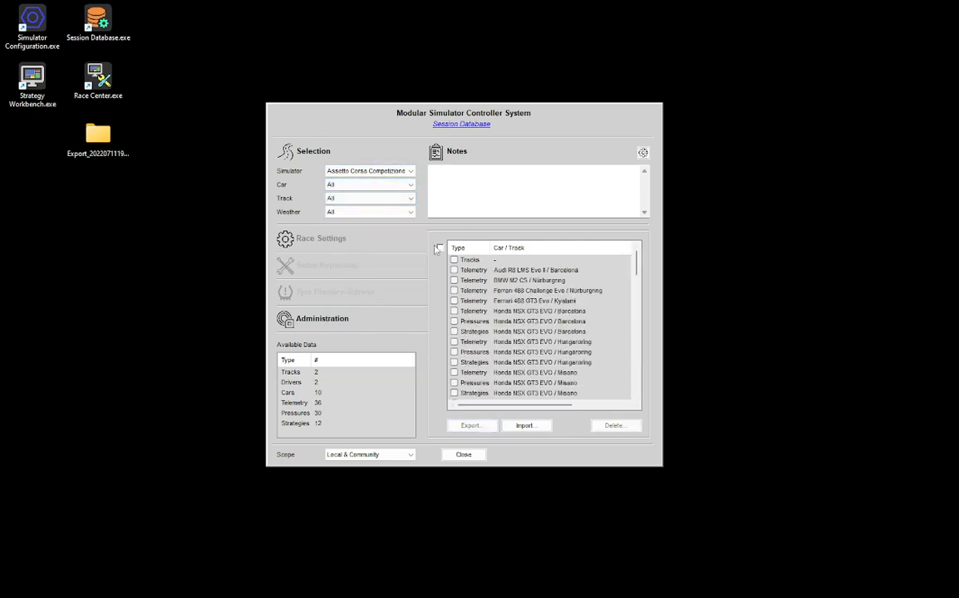
left_click(439, 248)
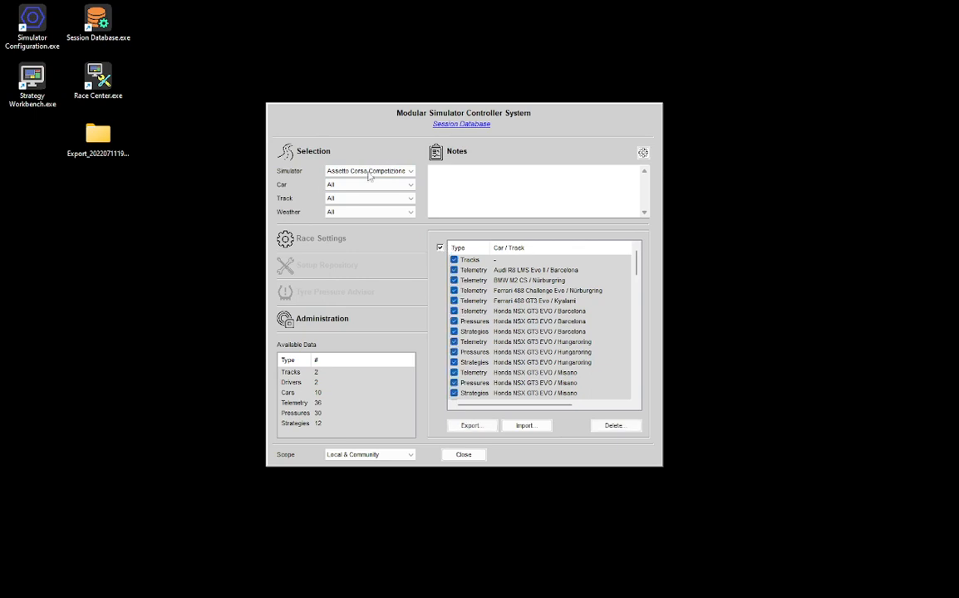
left_click(471, 426)
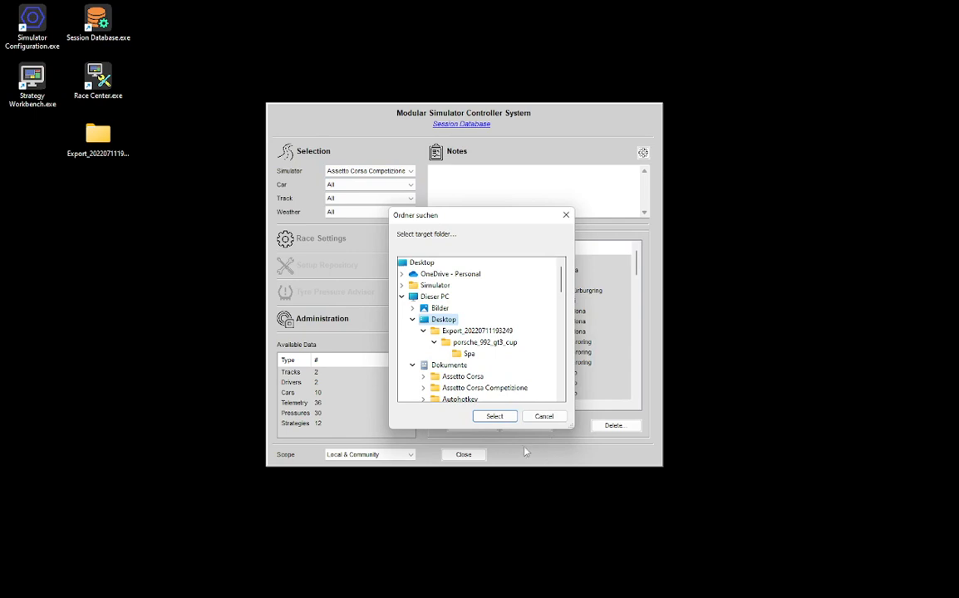
left_click(498, 419)
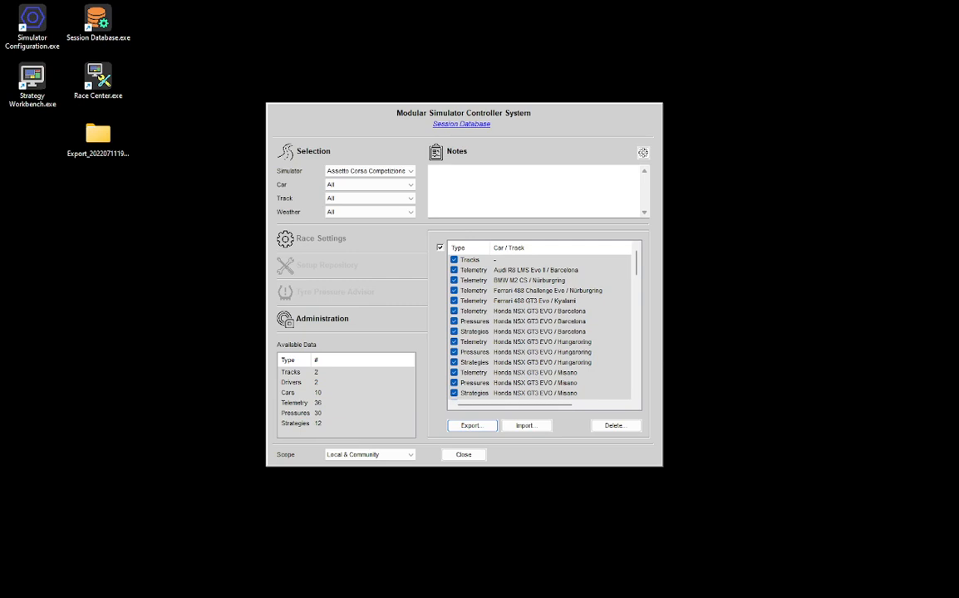
left_click_drag(1, 399, 100, 195)
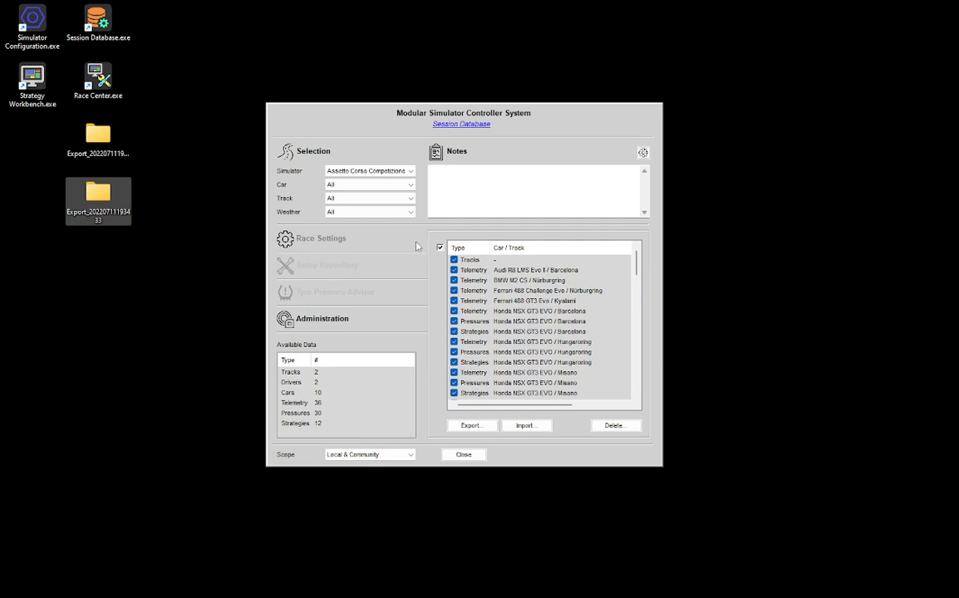
left_click_drag(93, 198, 169, 200)
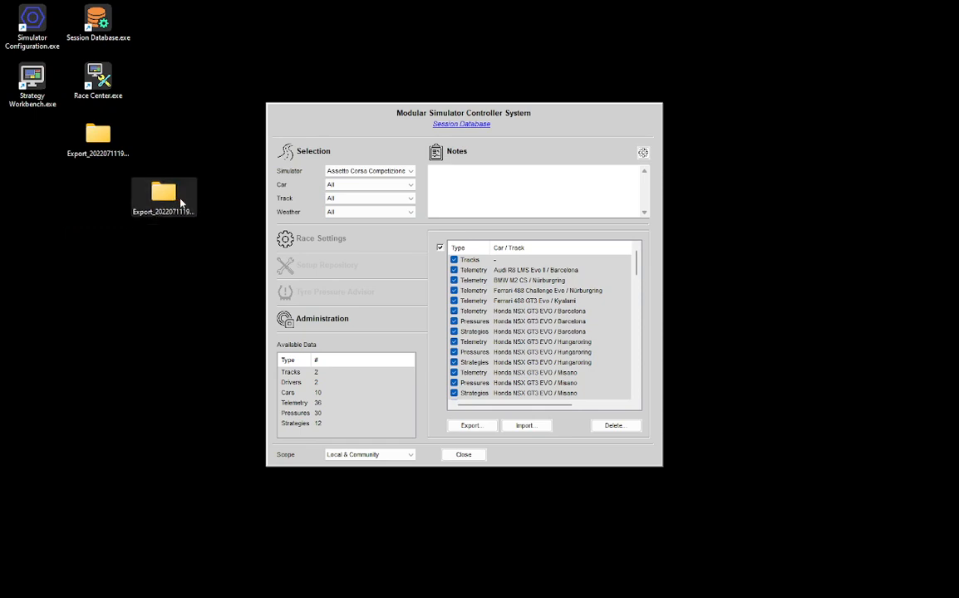
double_click(164, 193)
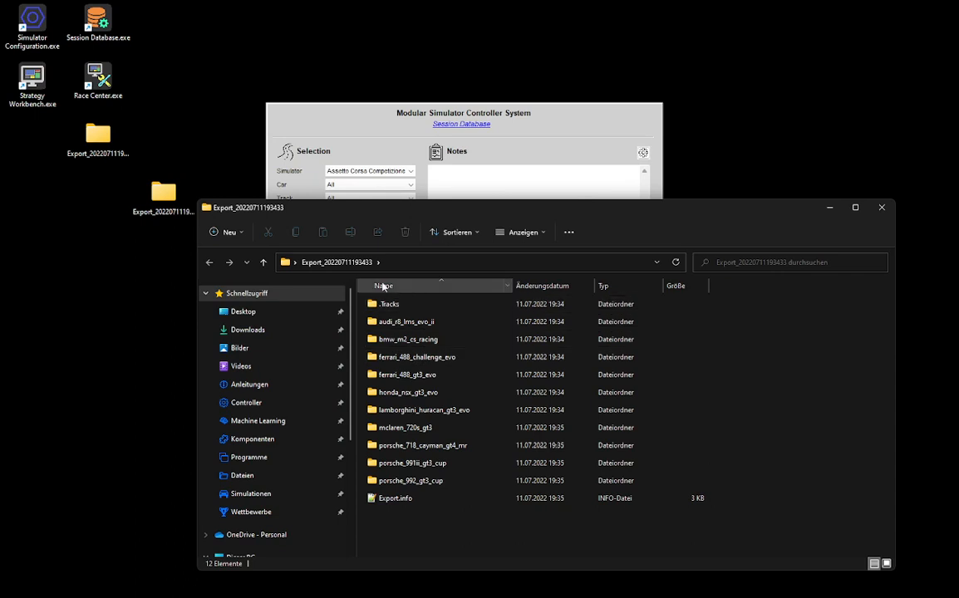
left_click(166, 199)
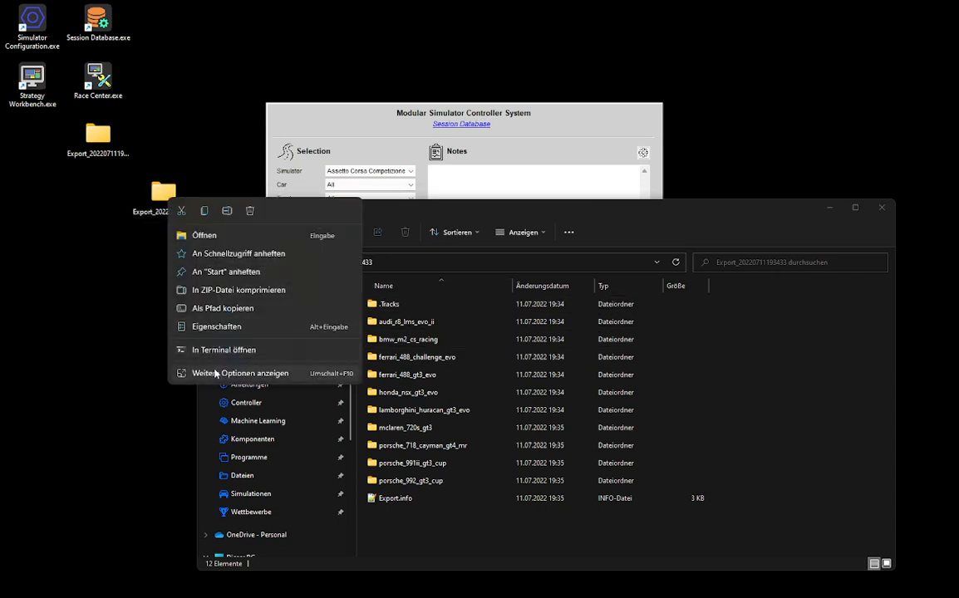
left_click(216, 327)
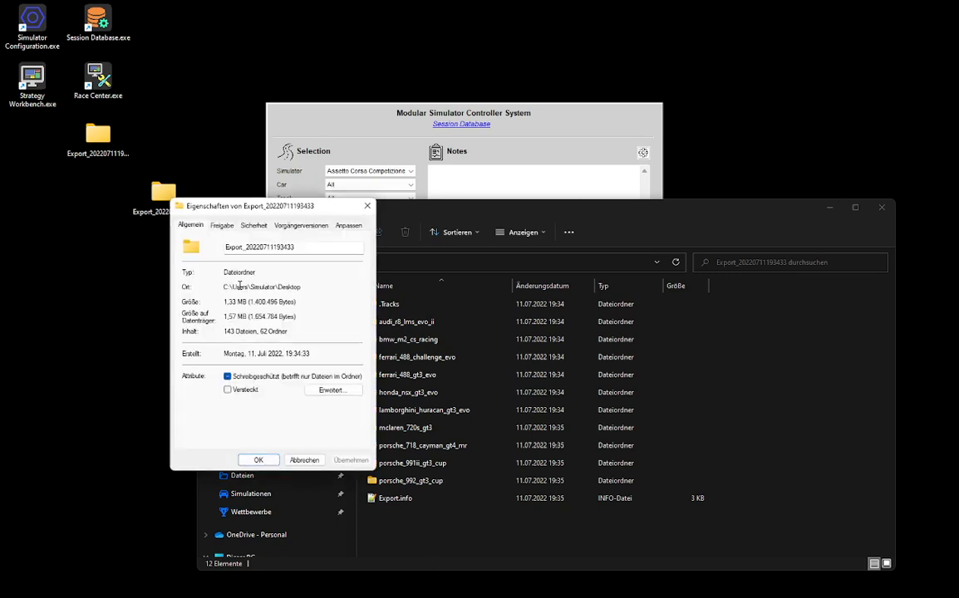
left_click(303, 459)
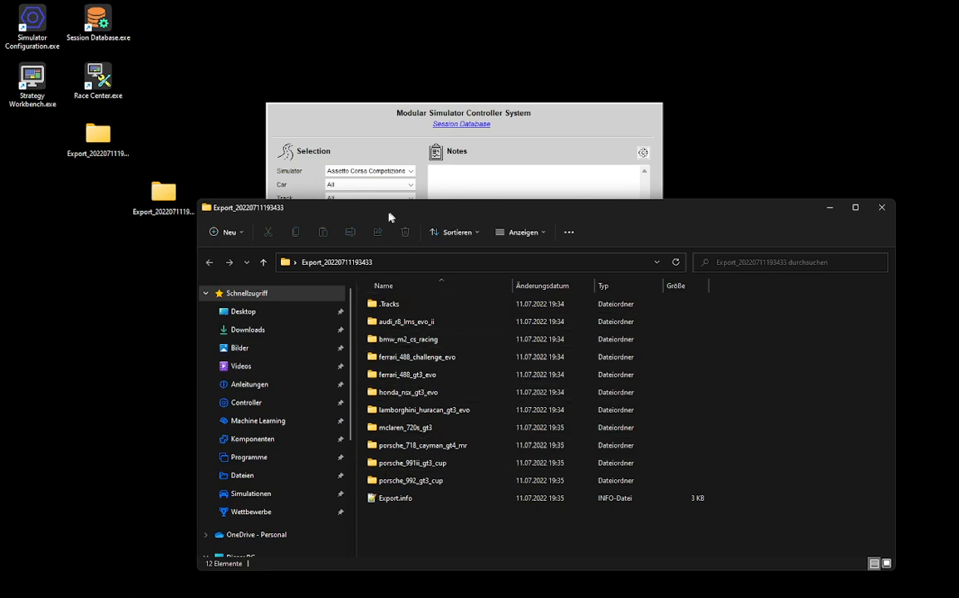
left_click_drag(393, 215, 373, 222)
left_click(861, 216)
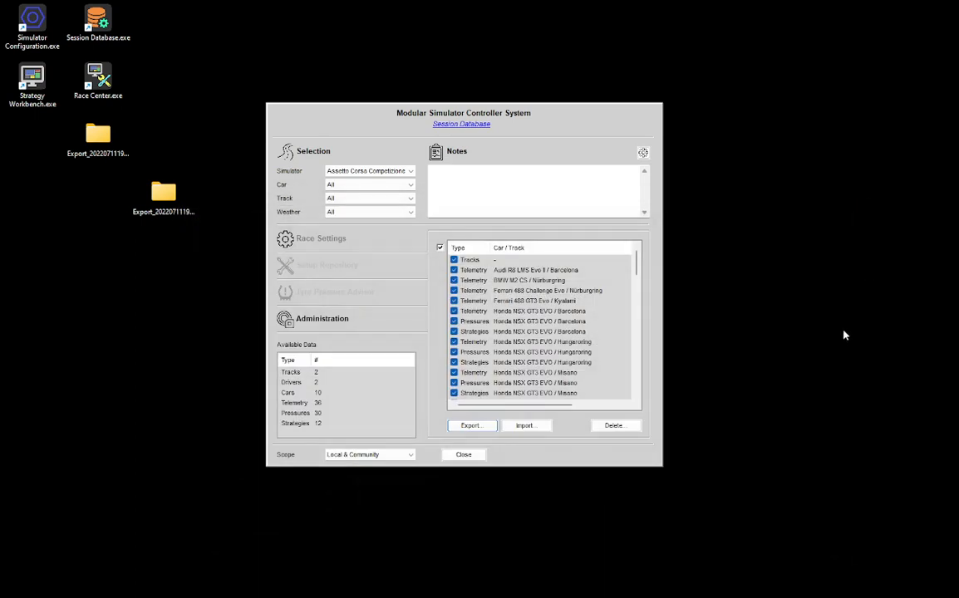
- Unmark all data sets except the Audi R8 LMS Evo II / Barcelona telemetry and delete that entry from the database
left_click(441, 249)
left_click(454, 271)
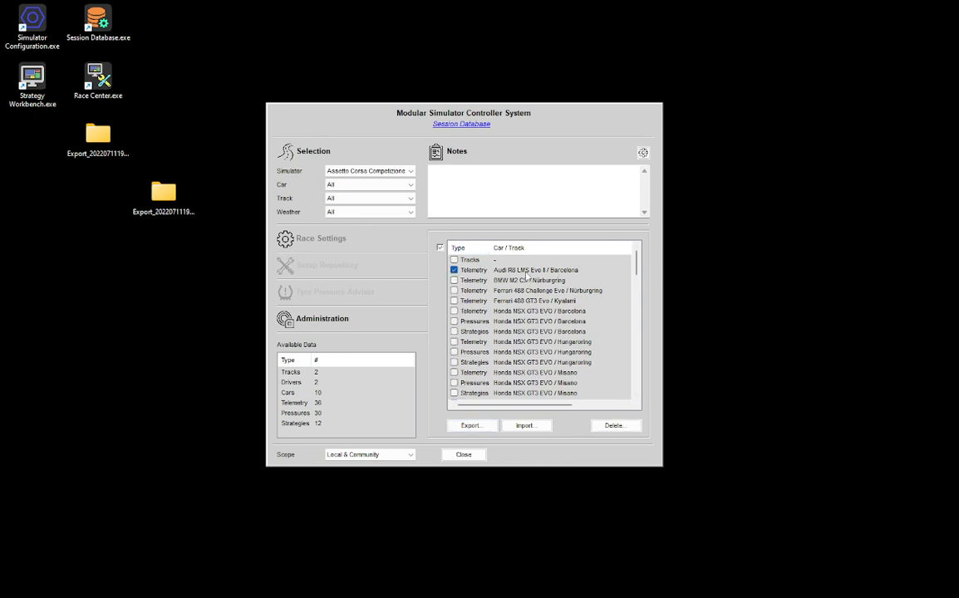
left_click(614, 427)
left_click(493, 343)
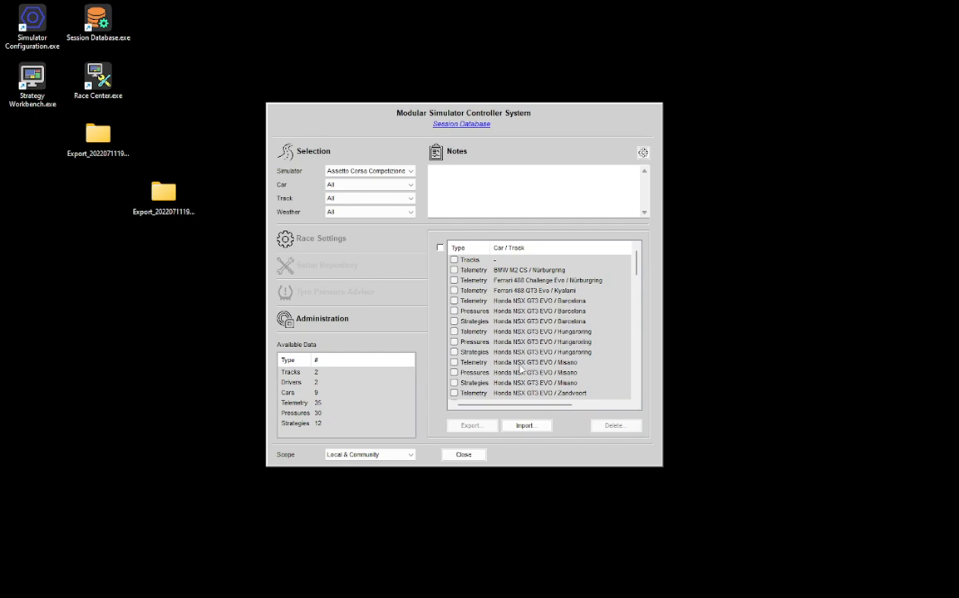
left_click(525, 425)
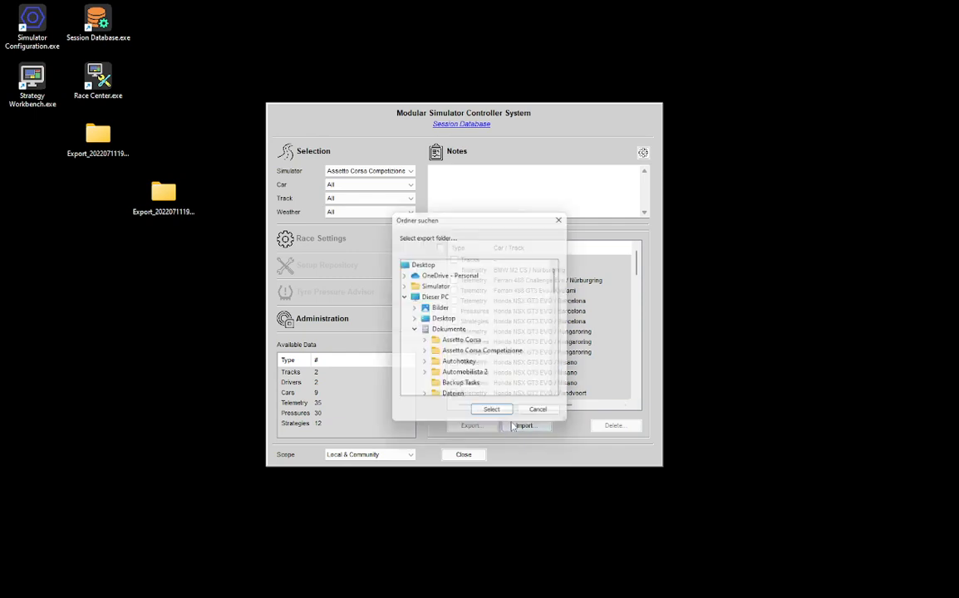
double_click(443, 319)
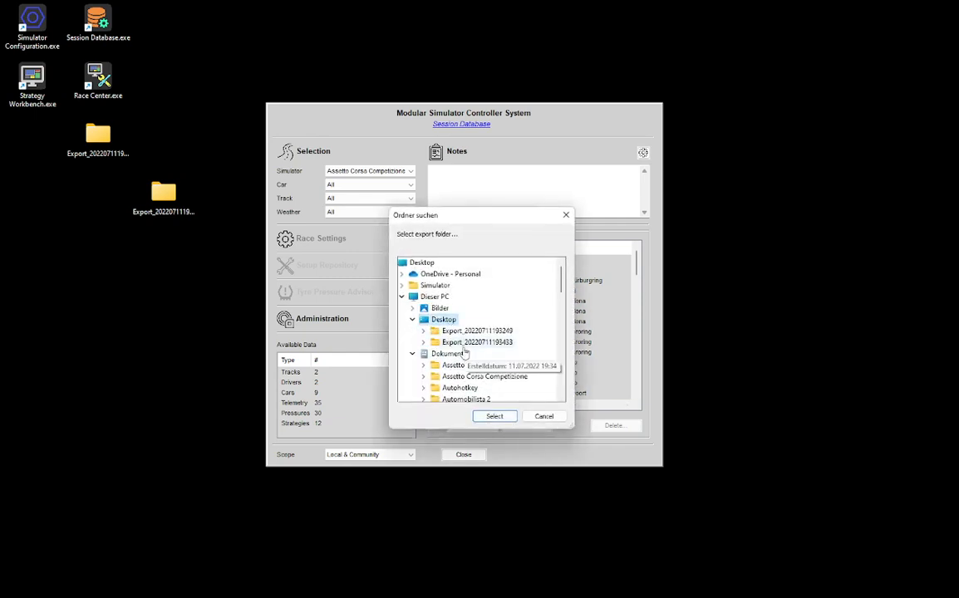
double_click(470, 343)
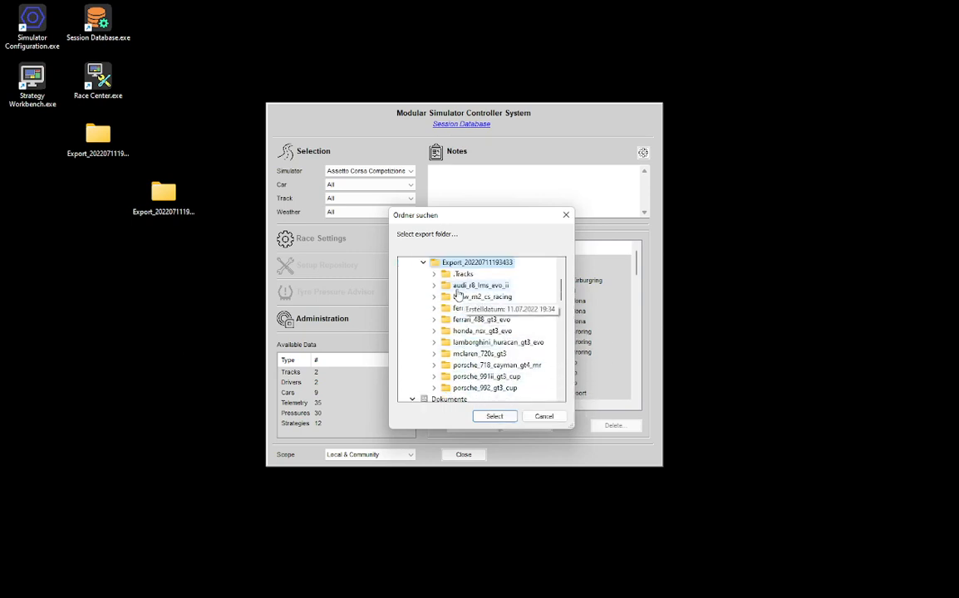
left_click(495, 417)
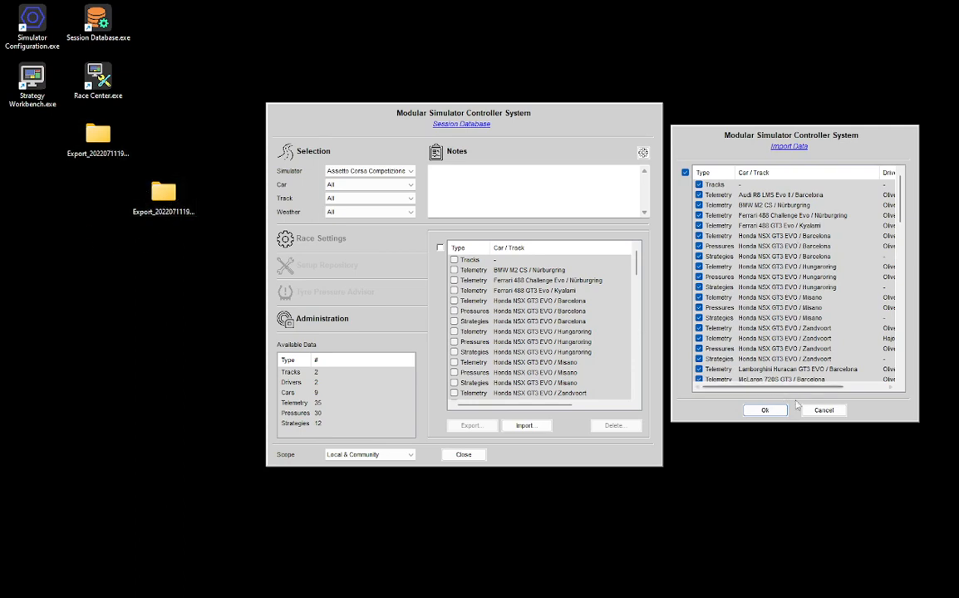
left_click(685, 173)
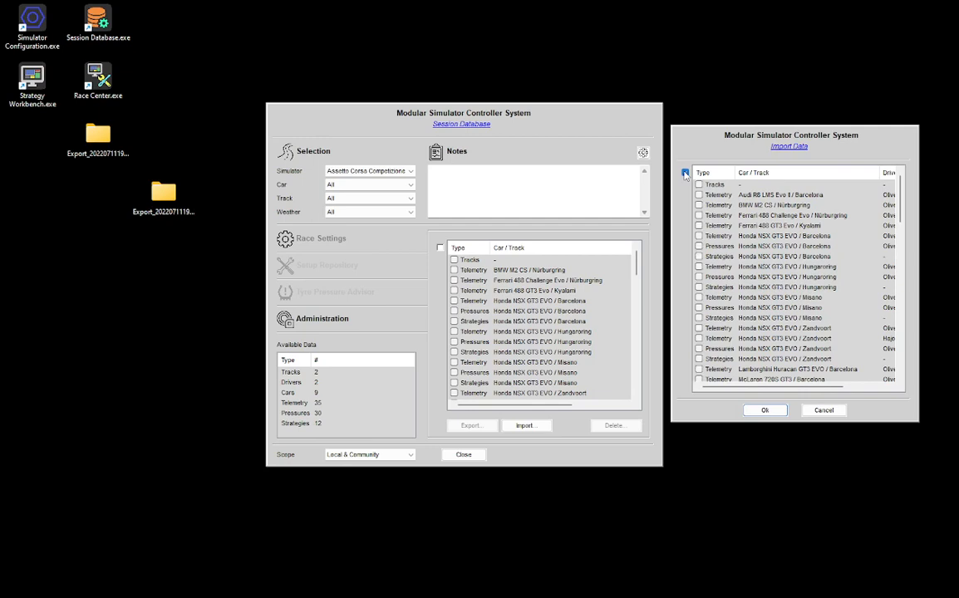
left_click(699, 194)
left_click(780, 412)
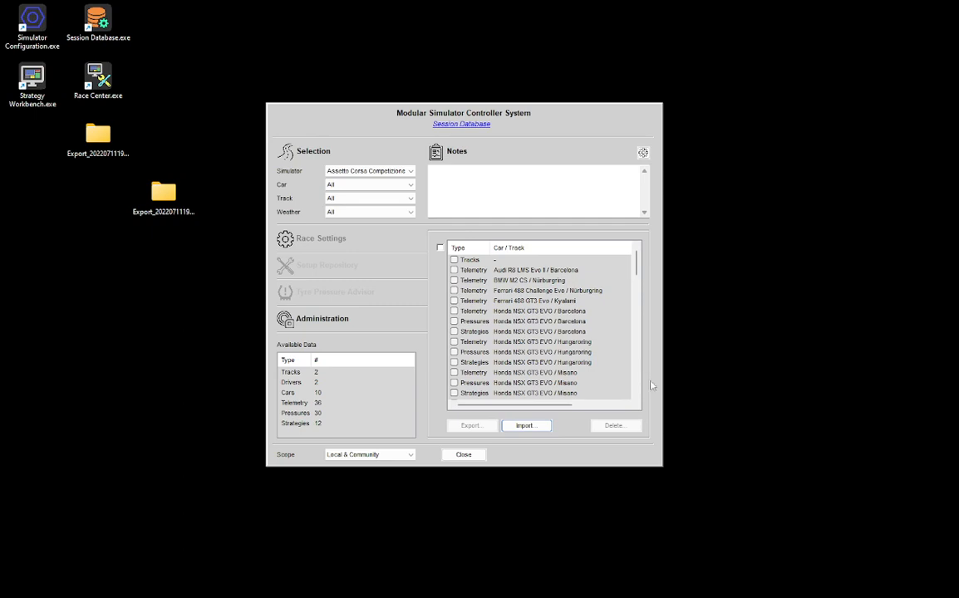
- Add the race setting "Data: Collect tyre pressures during Qualification" for all cars and tracks, toggling its value on and off again
left_click(318, 239)
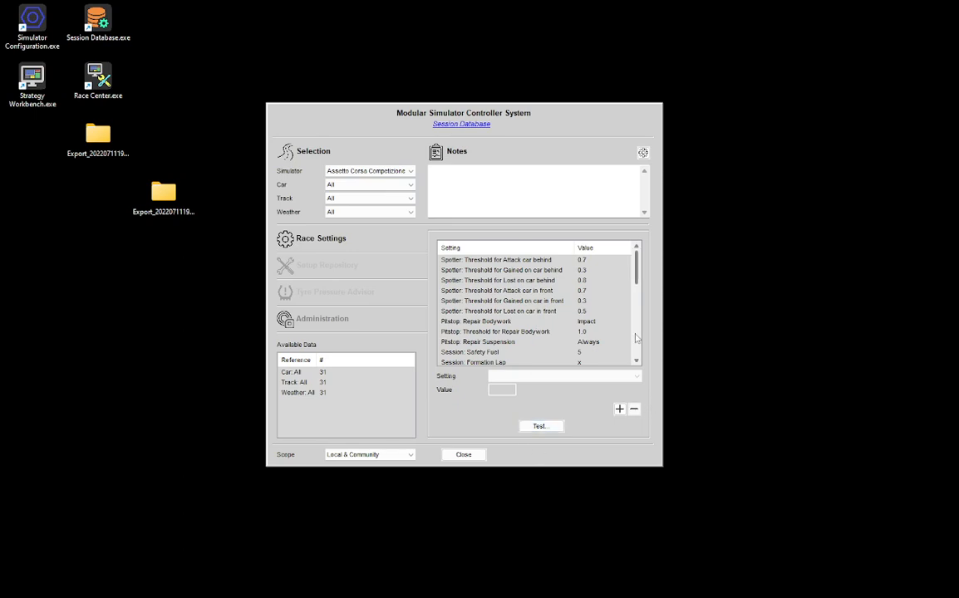
left_click(620, 409)
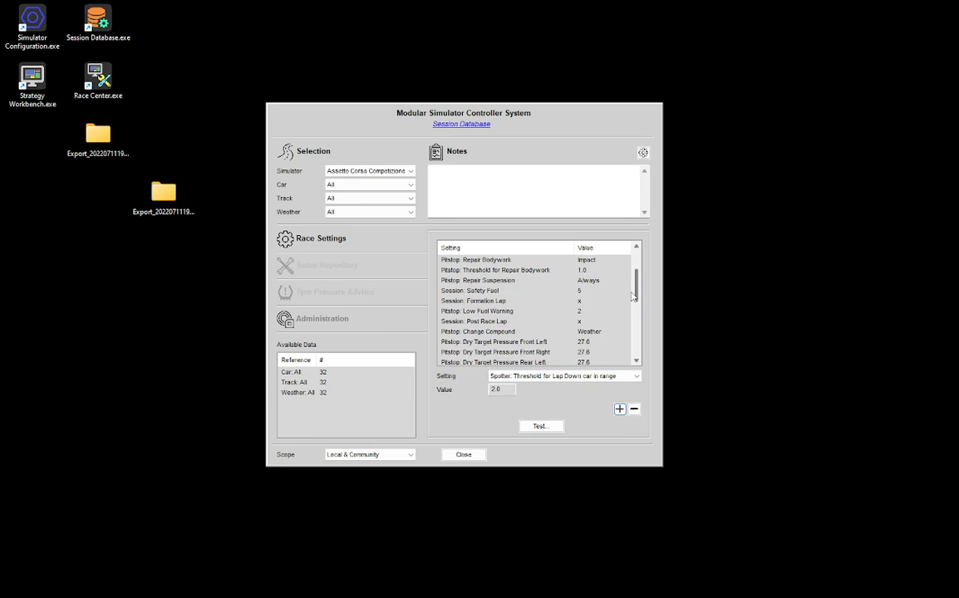
left_click(527, 377)
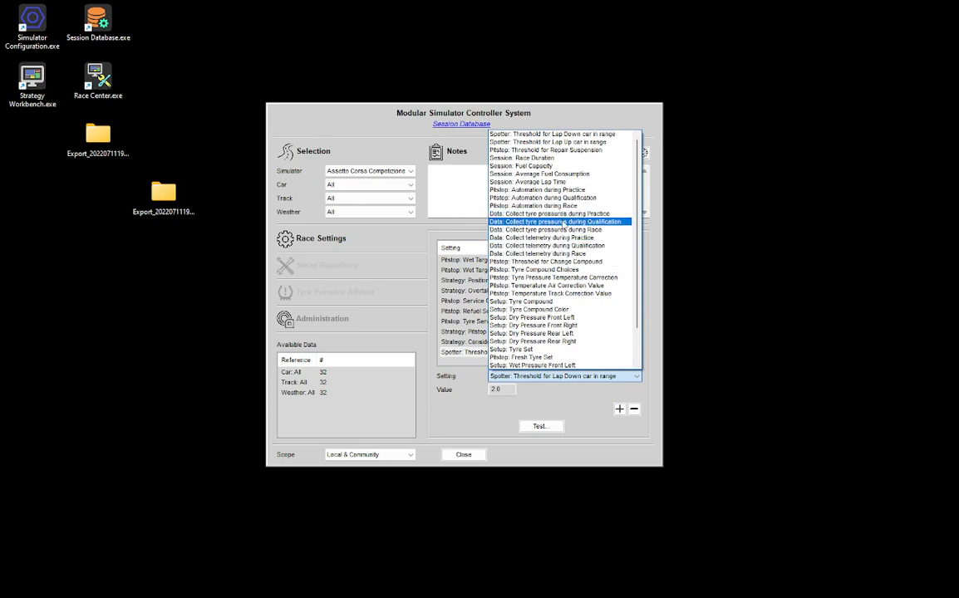
left_click(612, 222)
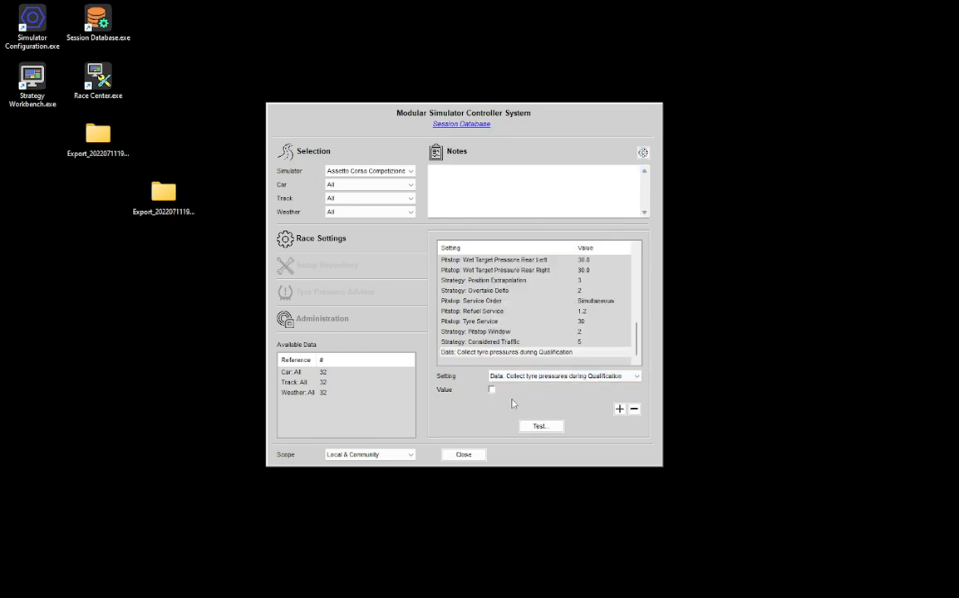
left_click(491, 390)
left_click(491, 388)
- Delete the "Data: Collect tyre pressures during Qualification" entry from the race settings
left_click(505, 353)
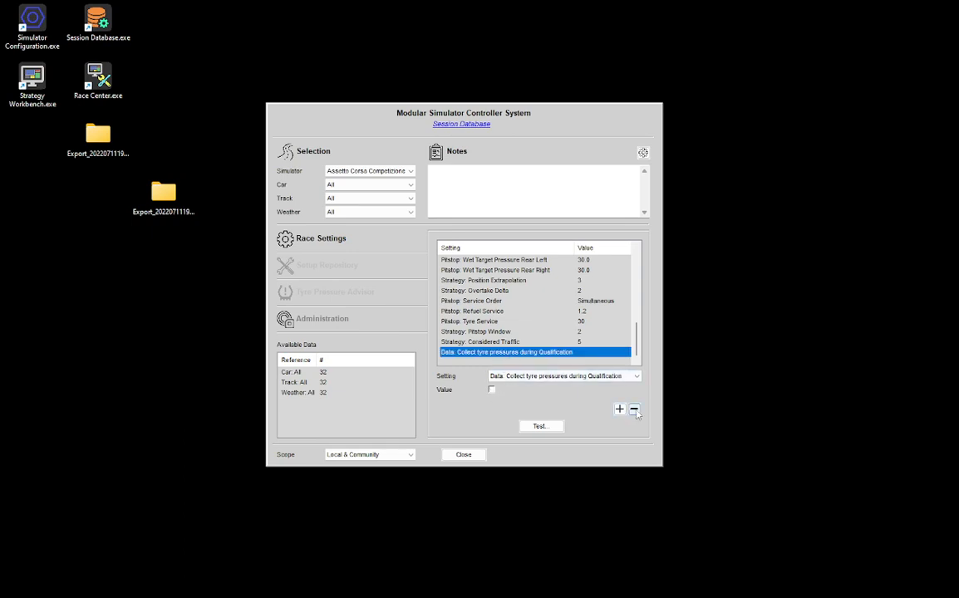
key("Delete")
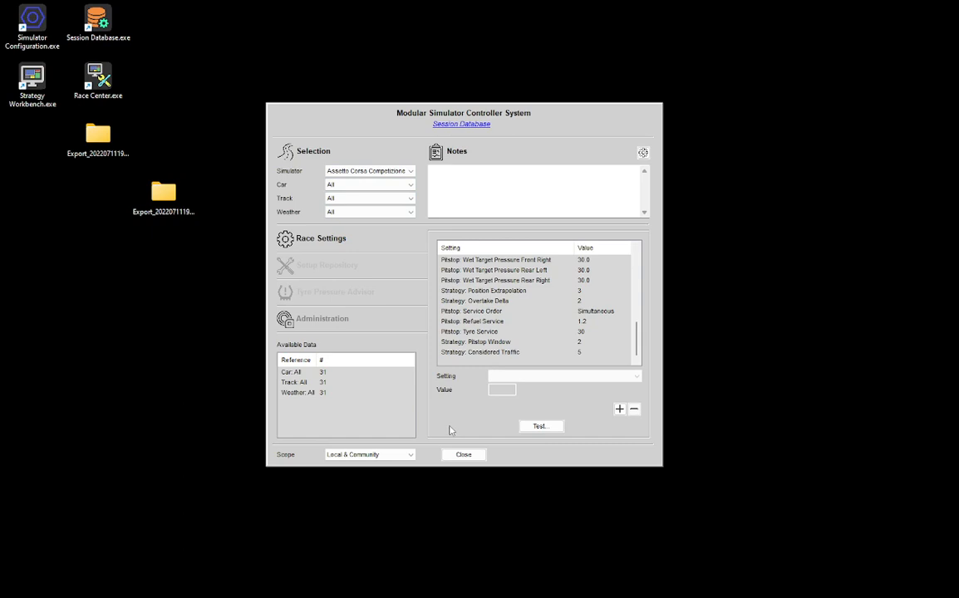
left_click_drag(167, 190, 105, 187)
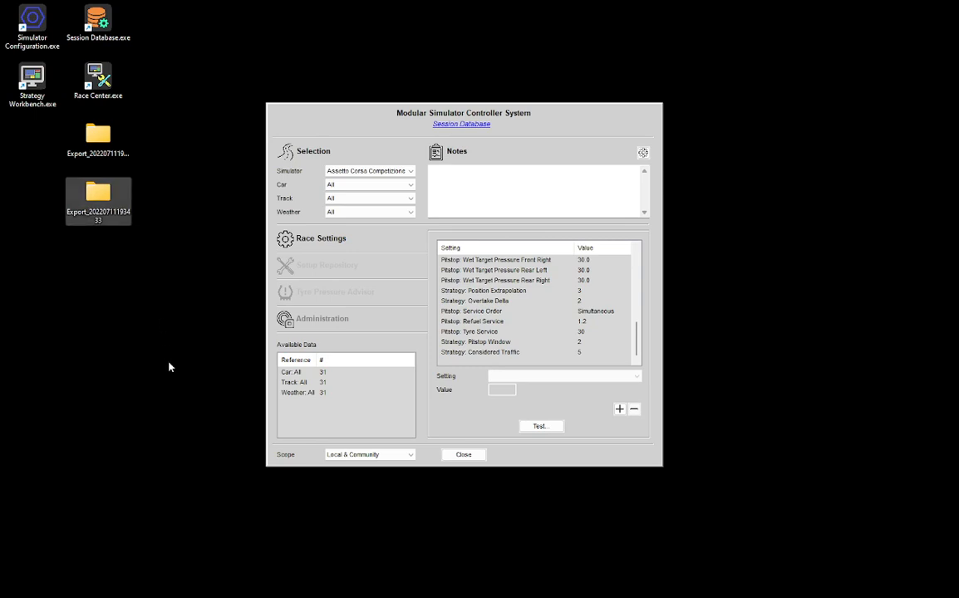